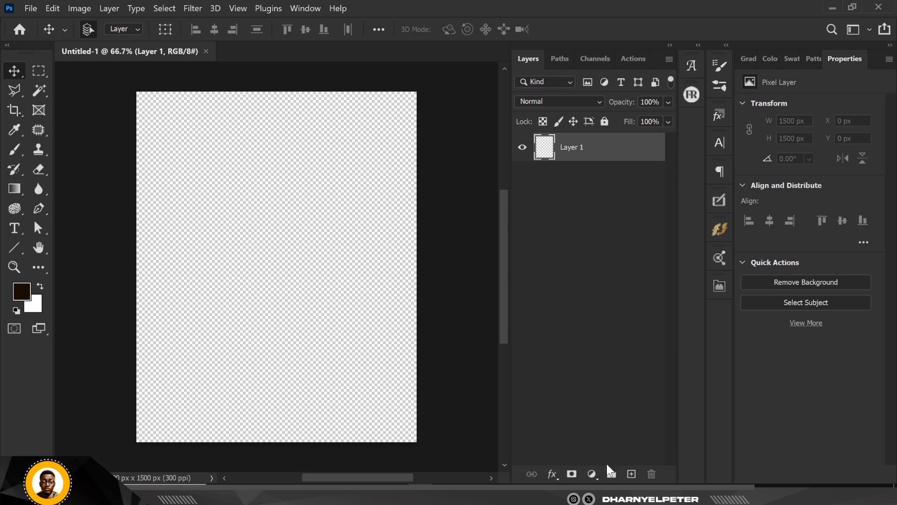
Add a Solid Color fill layer covering the canvas in very dark purple, 0e031c
{"action": "left_click", "coordinate": [591, 474]}
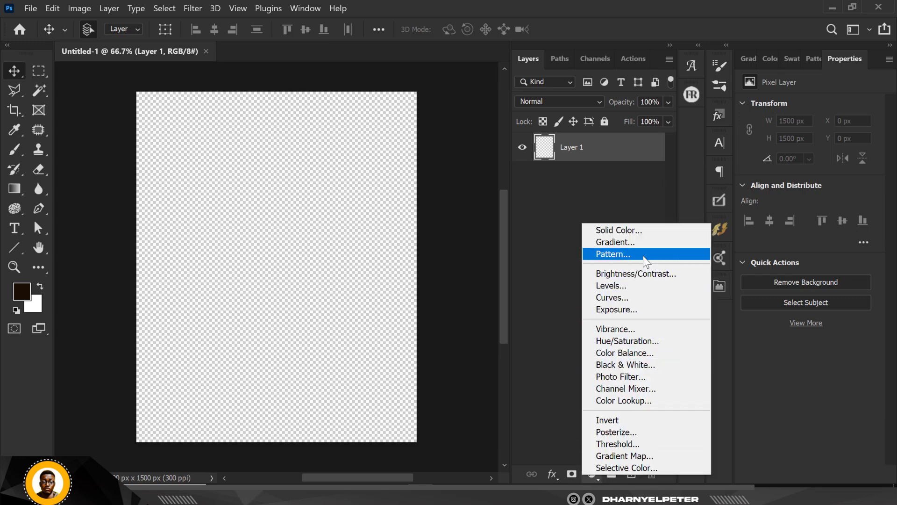
{"action": "left_click", "coordinate": [639, 231]}
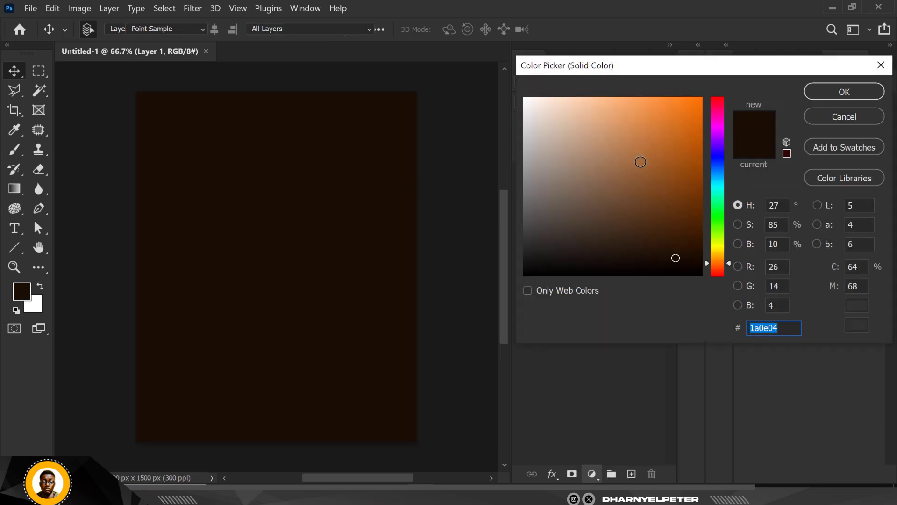
{"action": "left_click", "coordinate": [723, 123]}
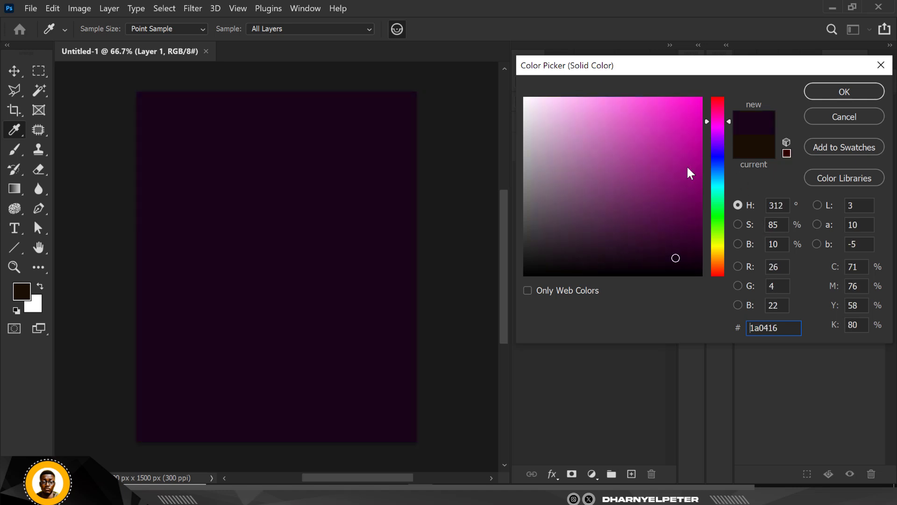
{"action": "left_click", "coordinate": [720, 144]}
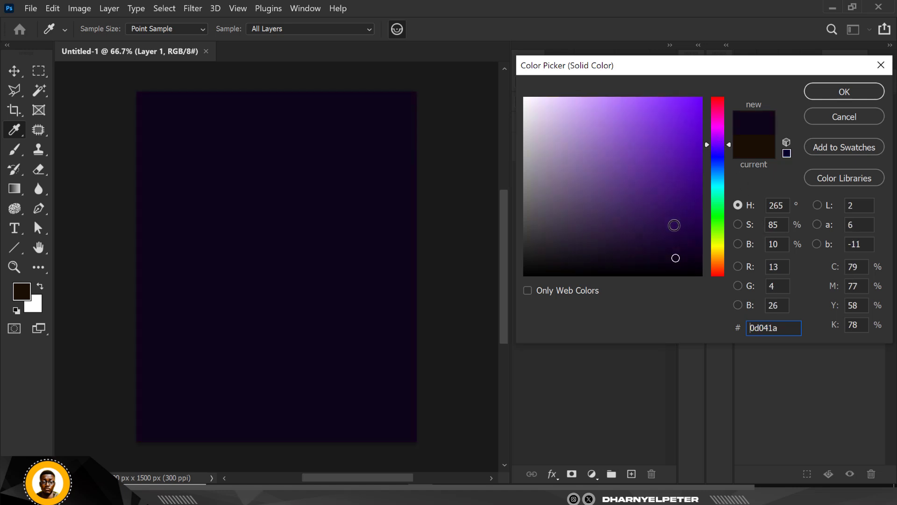
{"action": "mouse_move", "coordinate": [676, 249]}
{"action": "left_mouse_down"}
{"action": "mouse_move", "coordinate": [686, 264]}
{"action": "mouse_move", "coordinate": [680, 255]}
{"action": "left_mouse_up"}
{"action": "left_click", "coordinate": [845, 91]}
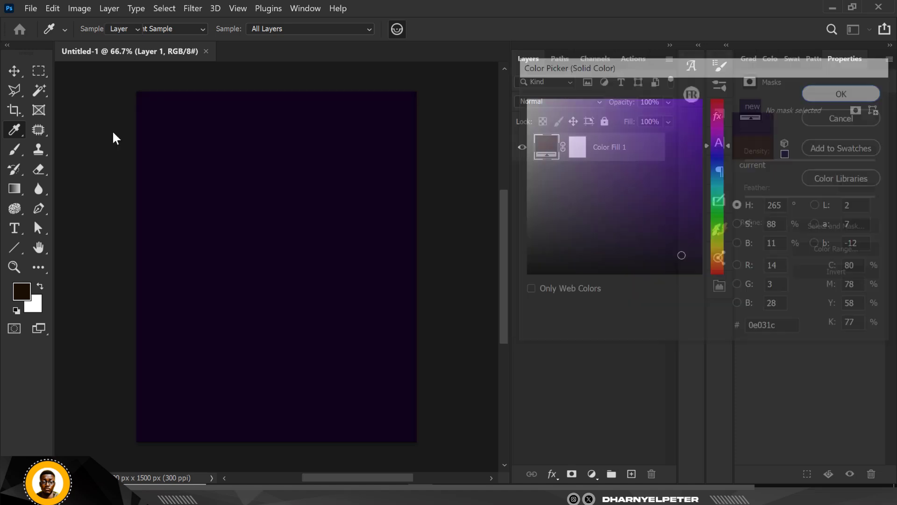
{"action": "key", "text": "v"}
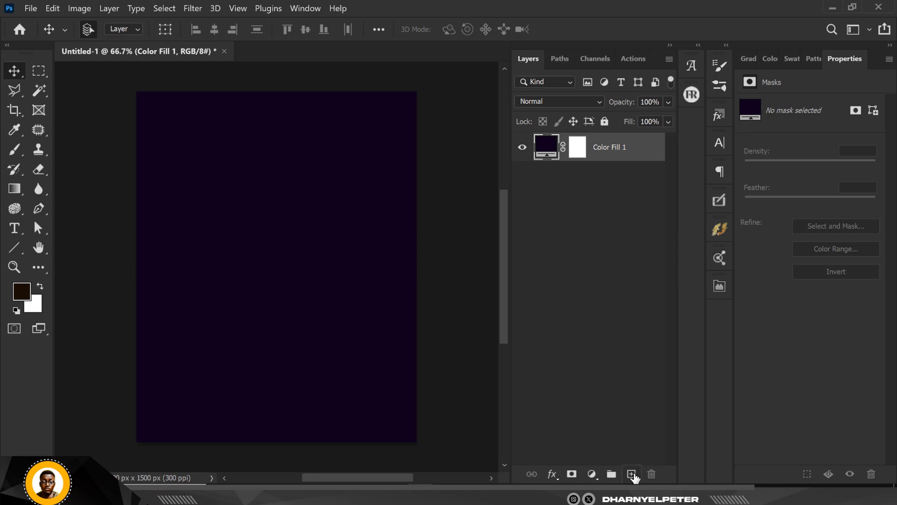
Change the solid color fill layer's colour to 0b0217
{"action": "double_click", "coordinate": [551, 148]}
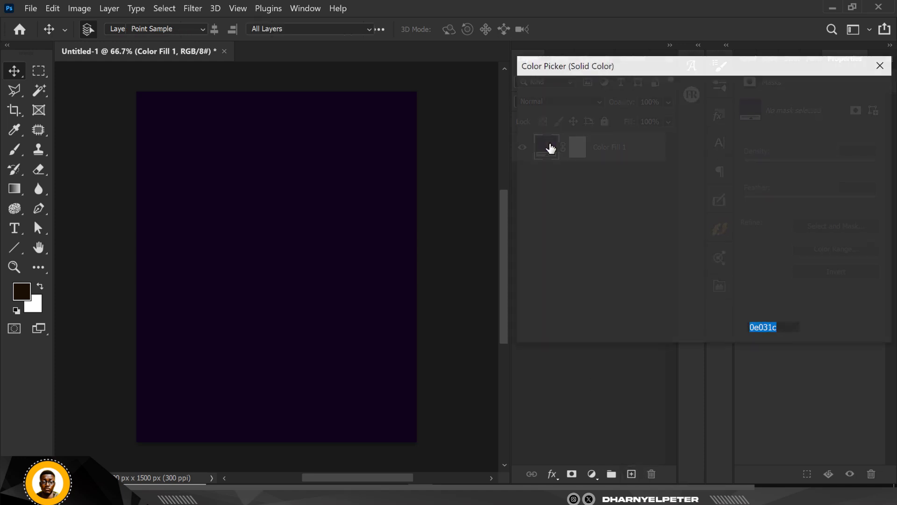
{"action": "left_click", "coordinate": [785, 329]}
{"action": "double_click", "coordinate": [783, 329]}
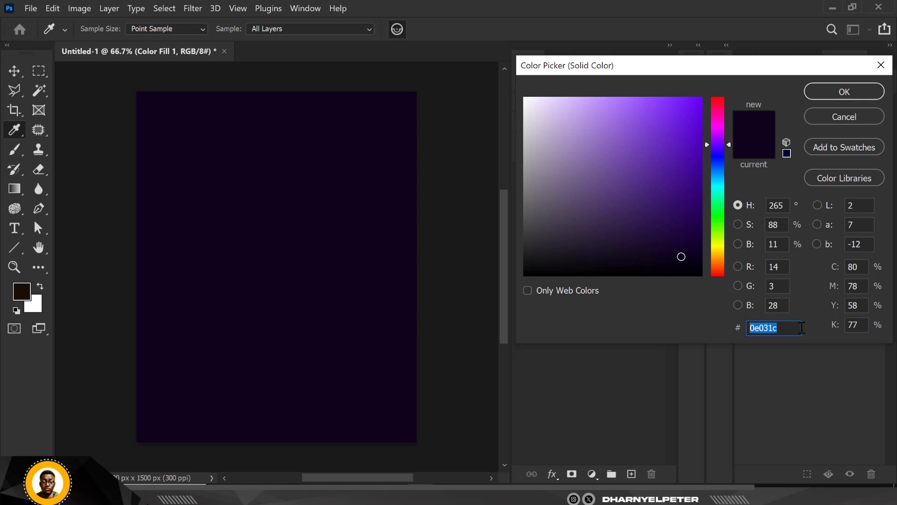
{"action": "type", "text": "0b0217"}
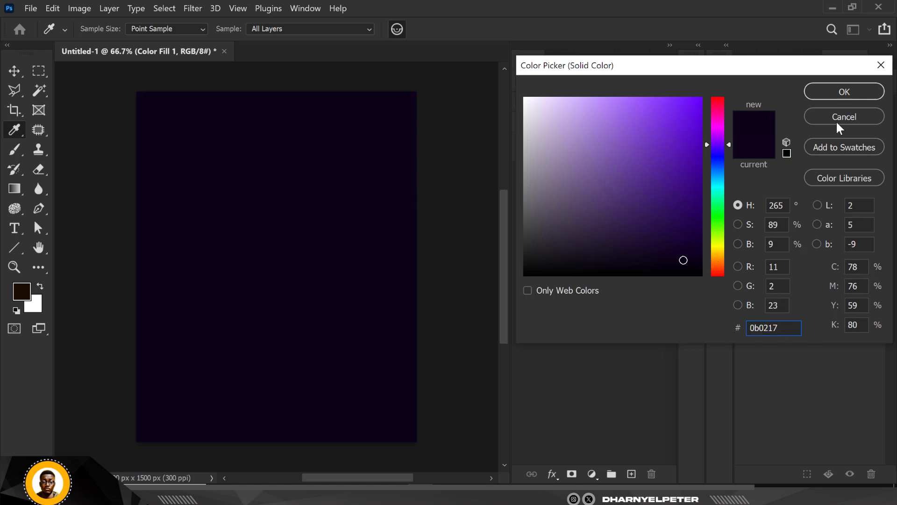
{"action": "left_click", "coordinate": [844, 91]}
{"action": "key", "text": "v"}
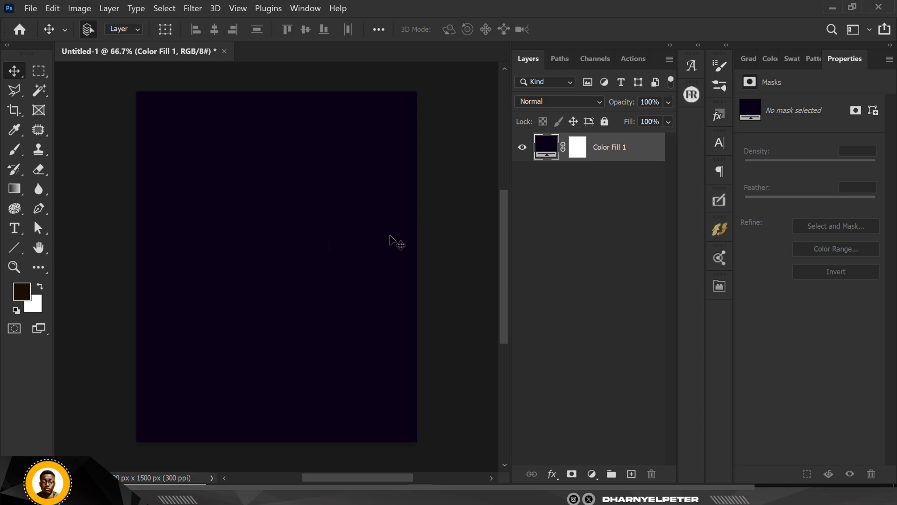
Add a new empty layer above the colour fill and set the Pen tool's shape fill to bright magenta, e21cff
{"action": "key", "text": "ctrl+plus"}
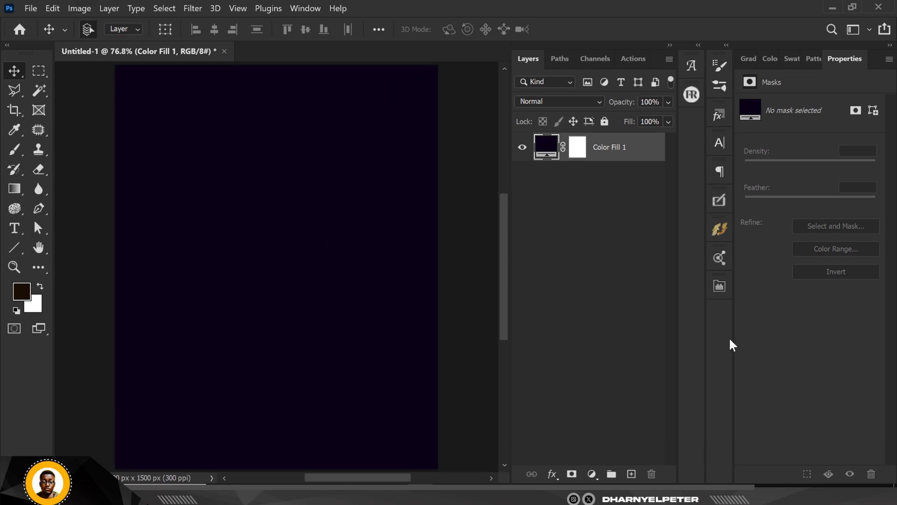
{"action": "scroll", "coordinate": [250, 288], "scroll_direction": "down", "scroll_amount": 3}
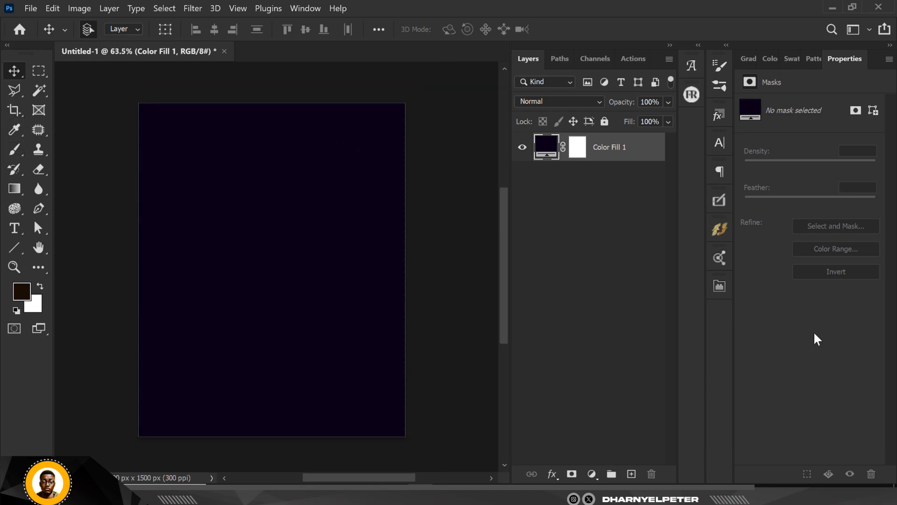
{"action": "left_click", "coordinate": [630, 474]}
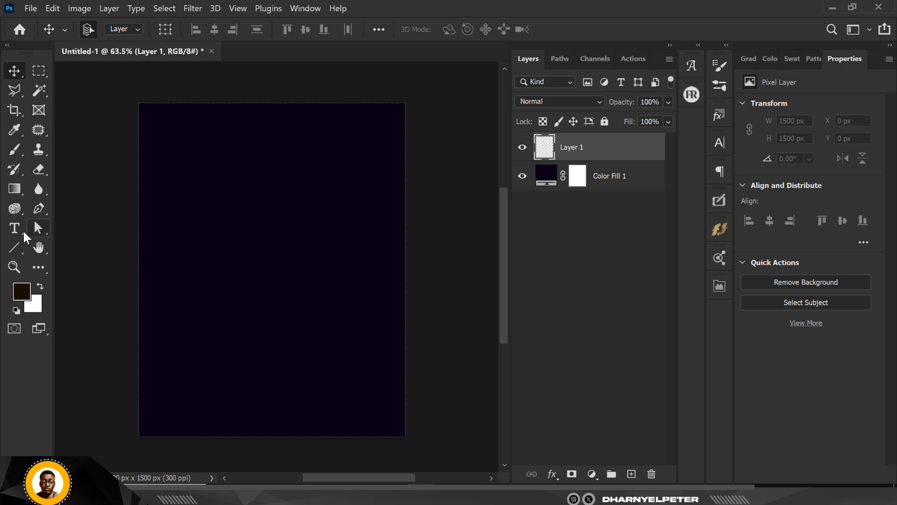
{"action": "left_click", "coordinate": [41, 207]}
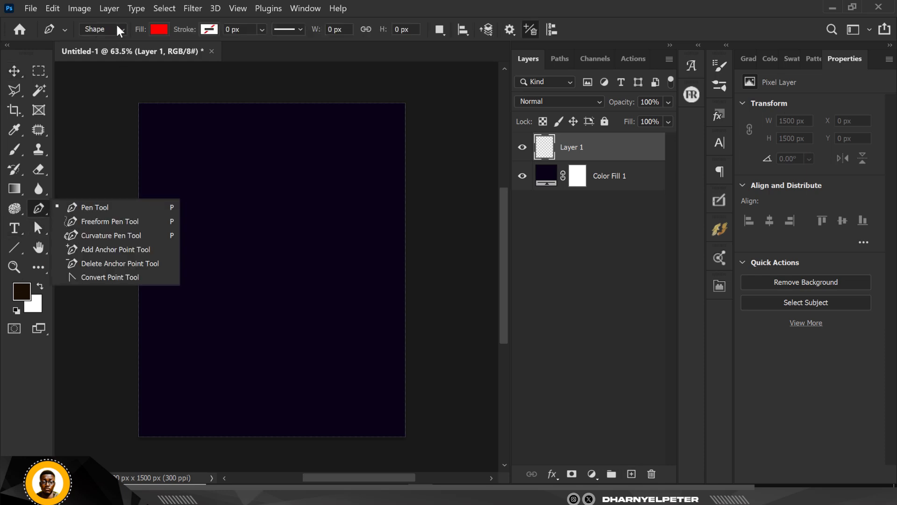
{"action": "left_click", "coordinate": [161, 28]}
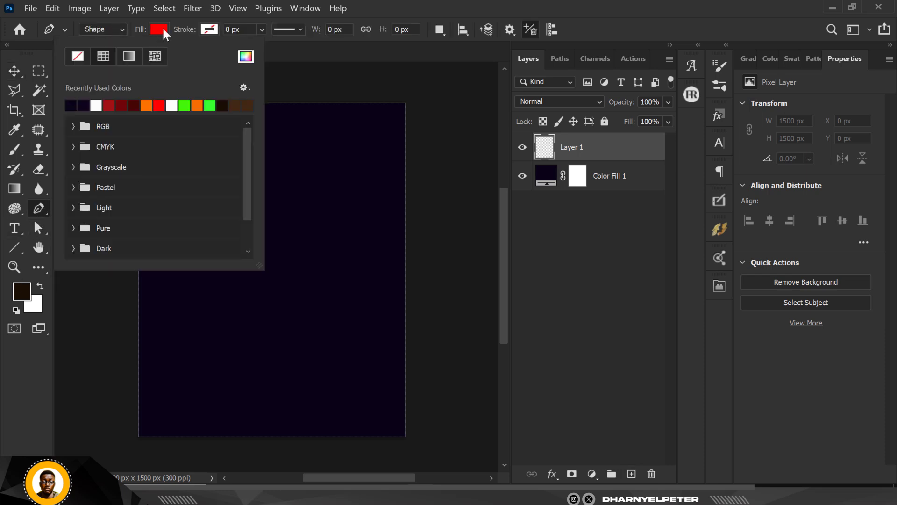
{"action": "left_click", "coordinate": [243, 56]}
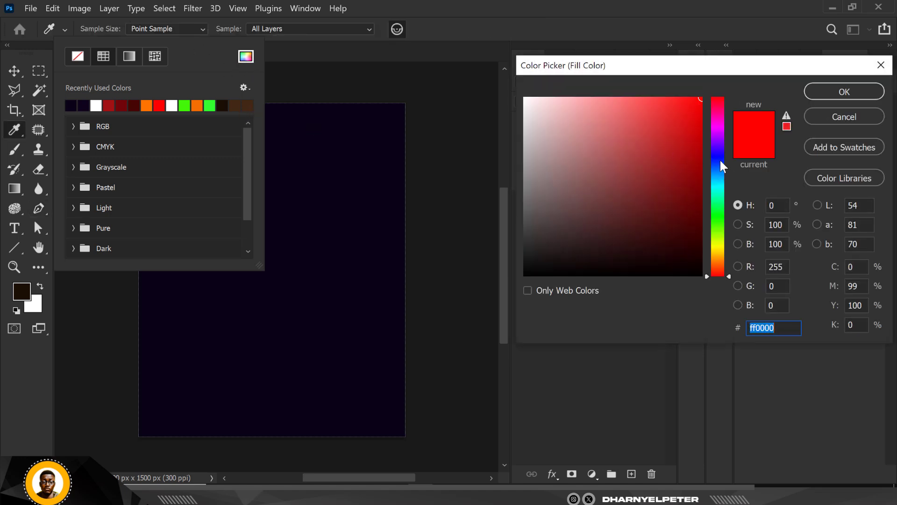
{"action": "mouse_move", "coordinate": [719, 158]}
{"action": "left_mouse_down"}
{"action": "mouse_move", "coordinate": [721, 128]}
{"action": "mouse_move", "coordinate": [683, 103]}
{"action": "mouse_move", "coordinate": [683, 89]}
{"action": "left_mouse_up"}
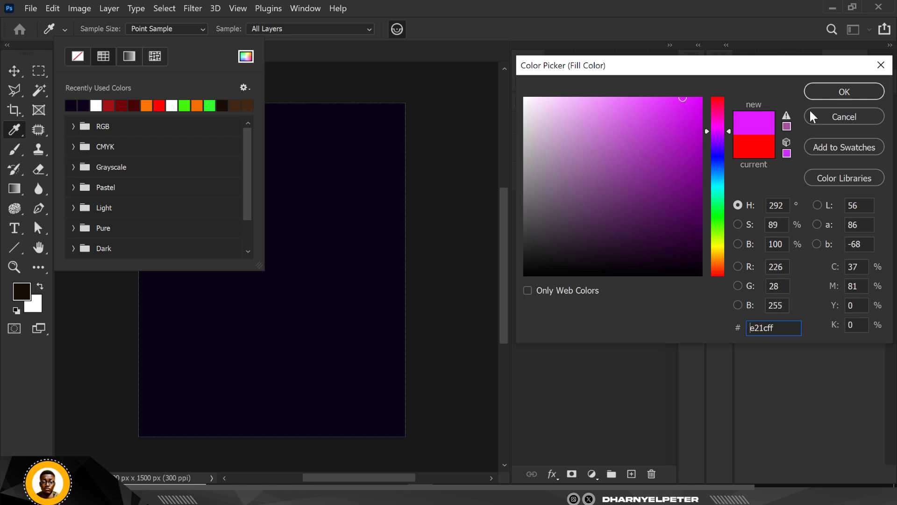
{"action": "left_click", "coordinate": [839, 93]}
{"action": "key", "text": "p"}
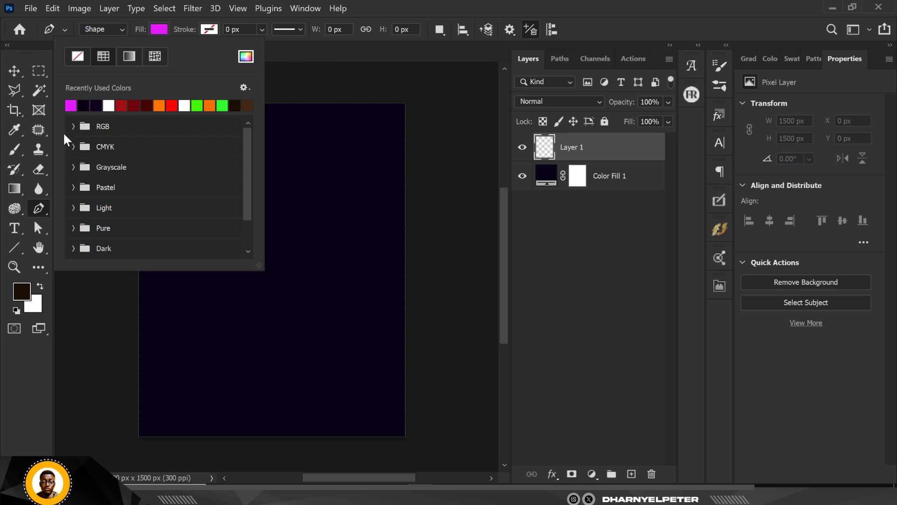
{"action": "left_click", "coordinate": [635, 155]}
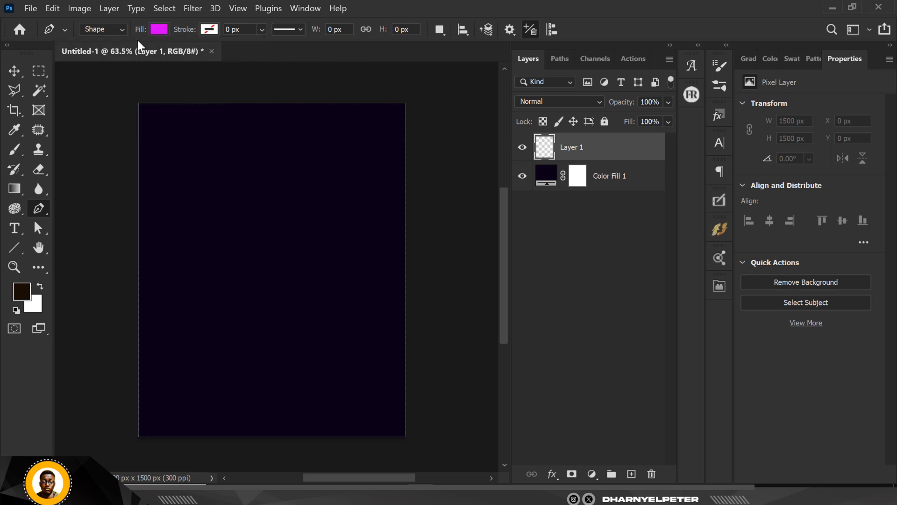
{"action": "left_click", "coordinate": [158, 30]}
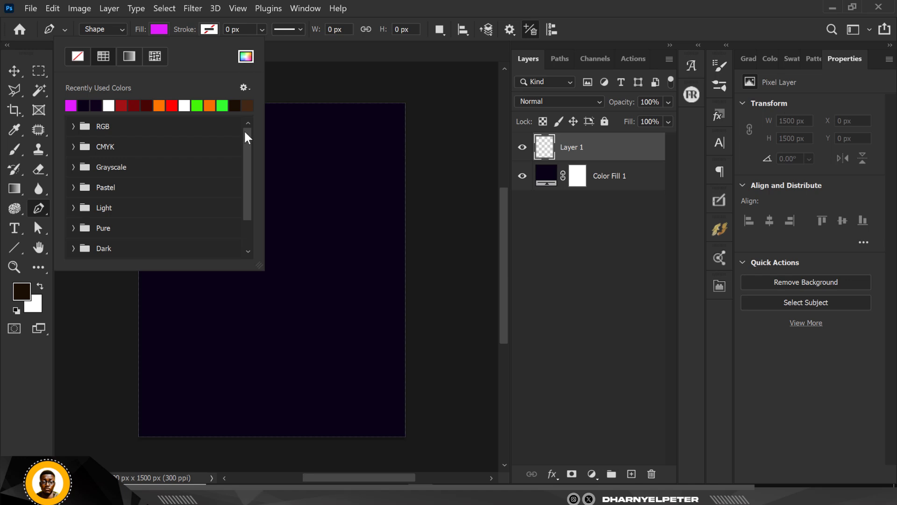
{"action": "left_click", "coordinate": [246, 56]}
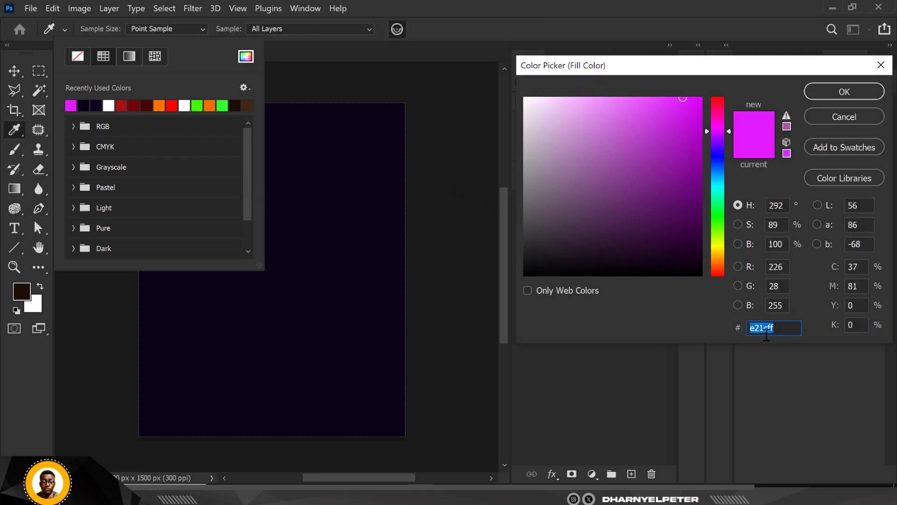
{"action": "left_click", "coordinate": [845, 92]}
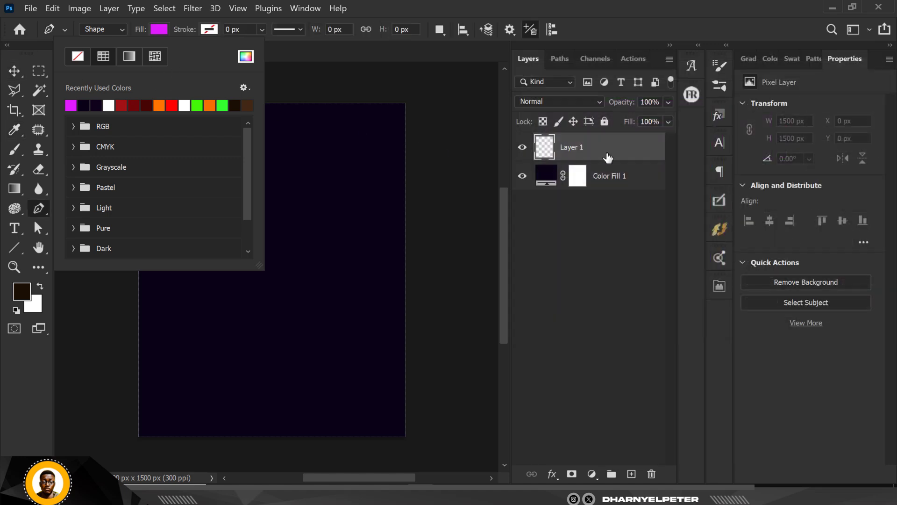
{"action": "left_click", "coordinate": [608, 158]}
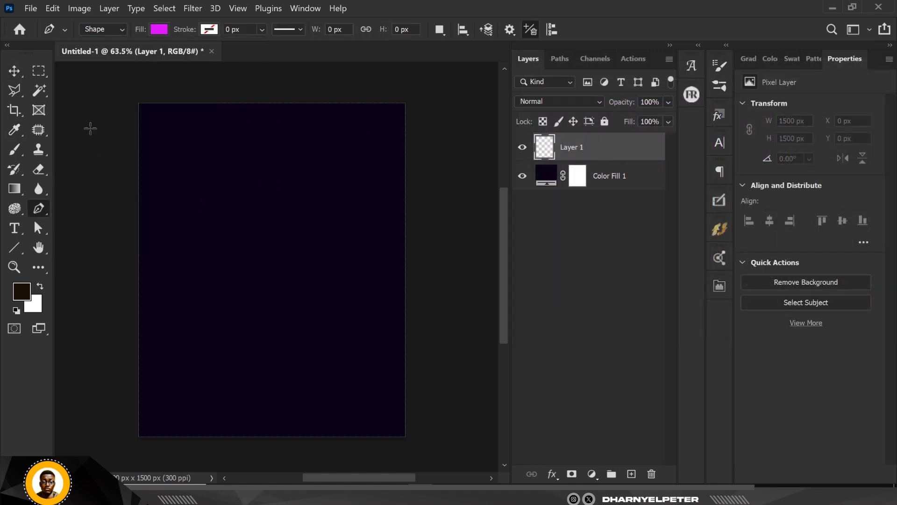
Draw a closed magenta Pen shape about 1425 by 905 px over the canvas's upper part, with a jagged zigzag lower edge
{"action": "left_click", "coordinate": [130, 86]}
{"action": "left_click", "coordinate": [120, 273]}
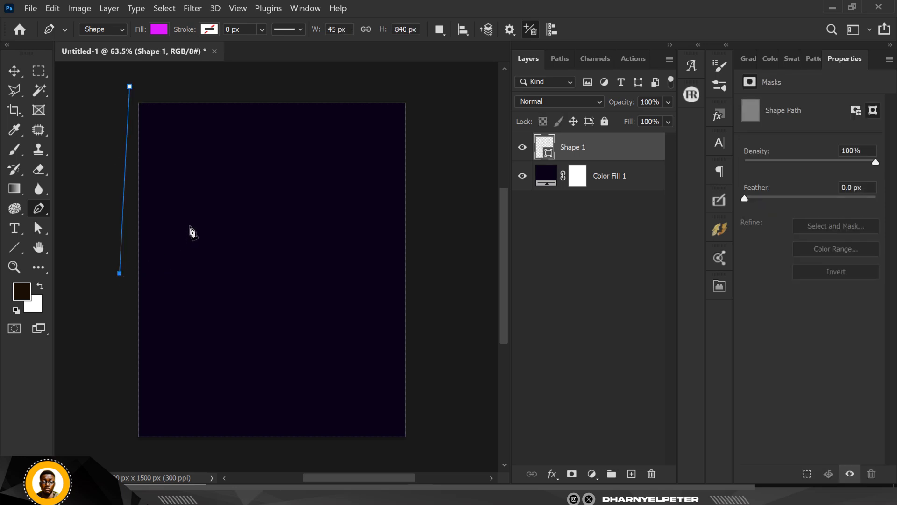
{"action": "left_click", "coordinate": [206, 213]}
{"action": "left_click", "coordinate": [255, 326]}
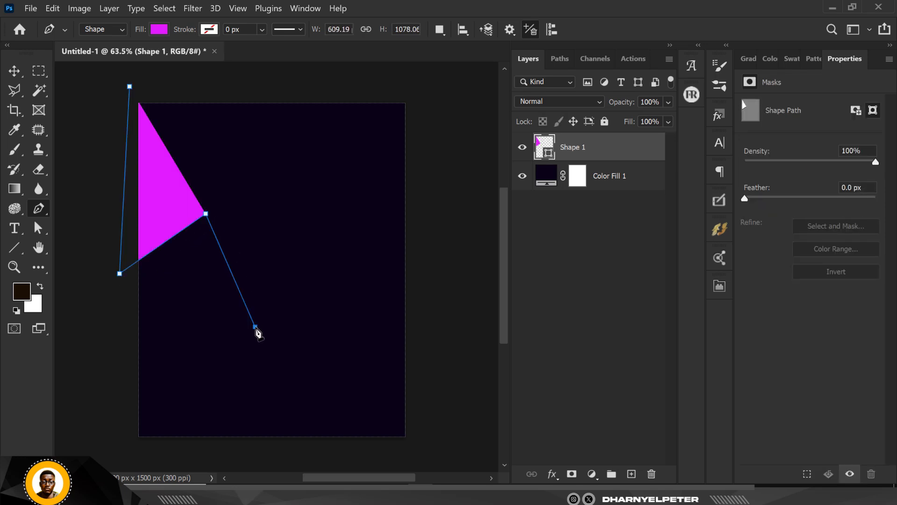
{"action": "key", "text": "ctrl+z"}
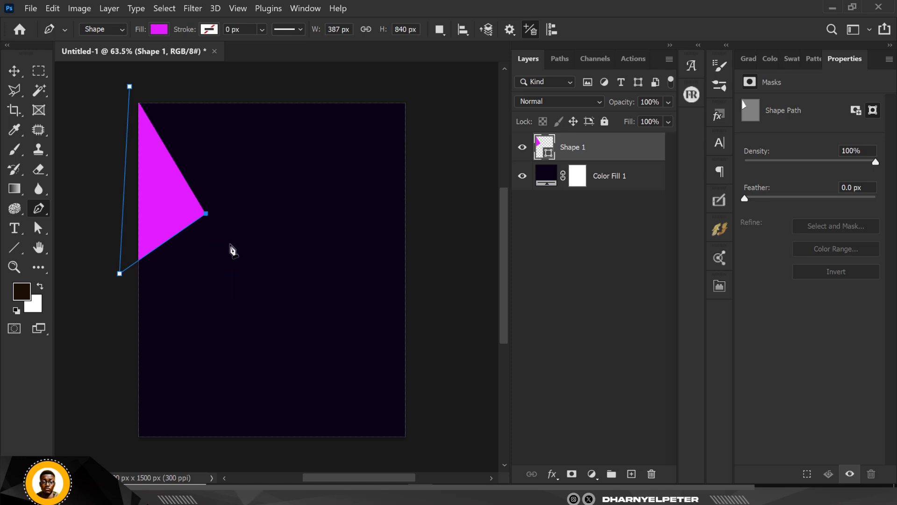
{"action": "left_click", "coordinate": [214, 251]}
{"action": "left_click", "coordinate": [271, 189]}
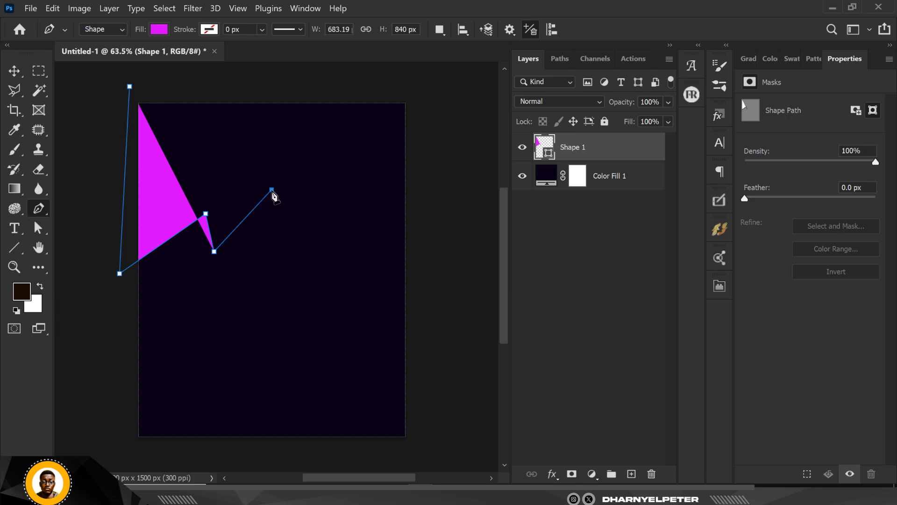
{"action": "left_click", "coordinate": [335, 286]}
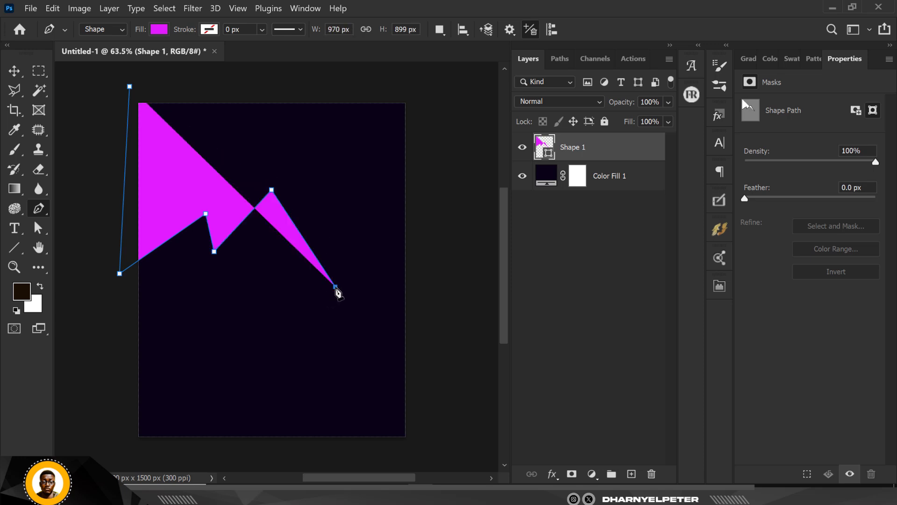
{"action": "left_click", "coordinate": [402, 139]}
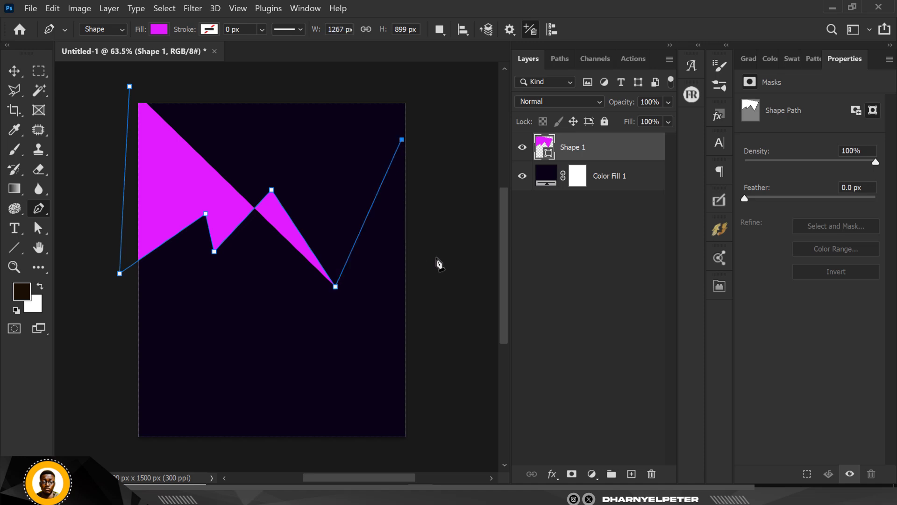
{"action": "left_click", "coordinate": [436, 229]}
{"action": "left_click", "coordinate": [427, 85]}
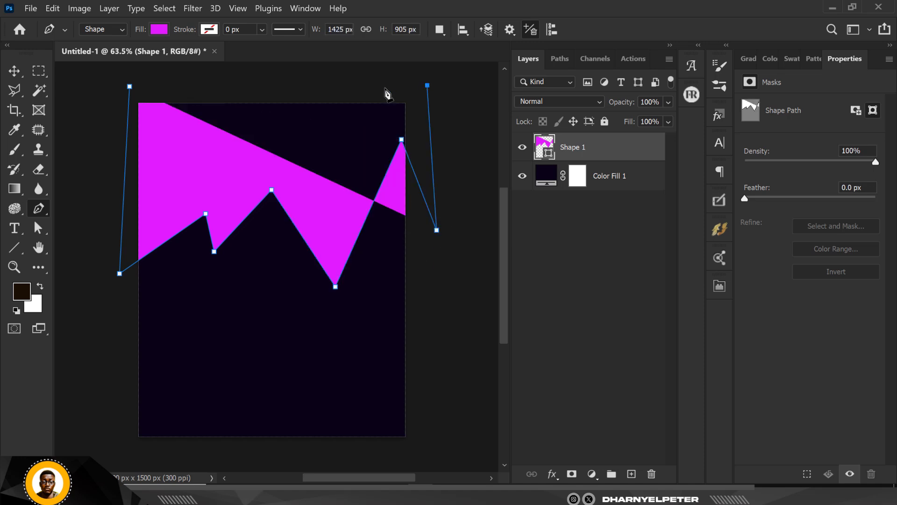
{"action": "left_click", "coordinate": [128, 89]}
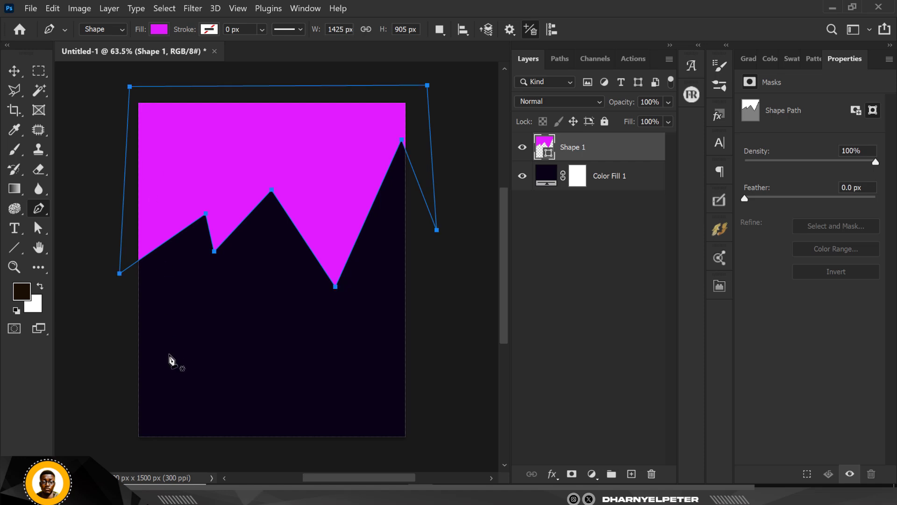
{"action": "left_click", "coordinate": [14, 72]}
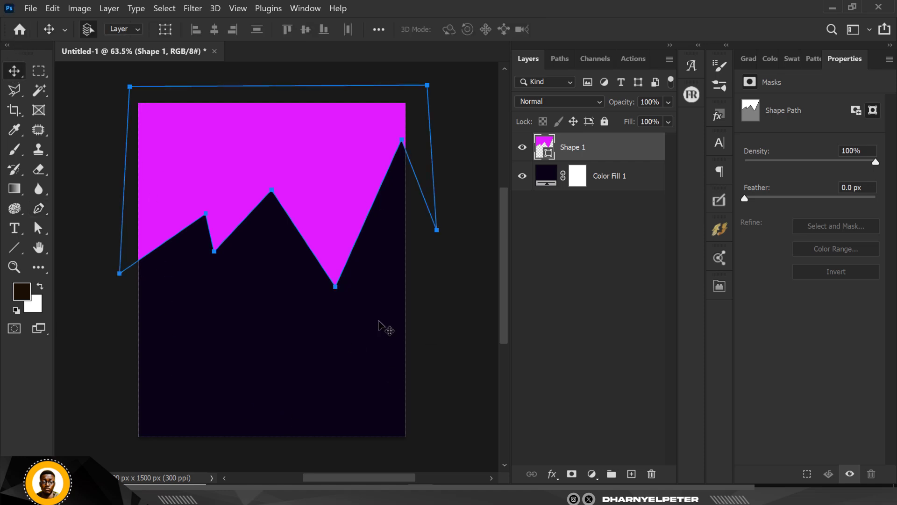
Move the jagged shape's lowest anchor point down with Direct Selection, making the shape about 1105 px high
{"action": "left_click", "coordinate": [41, 228]}
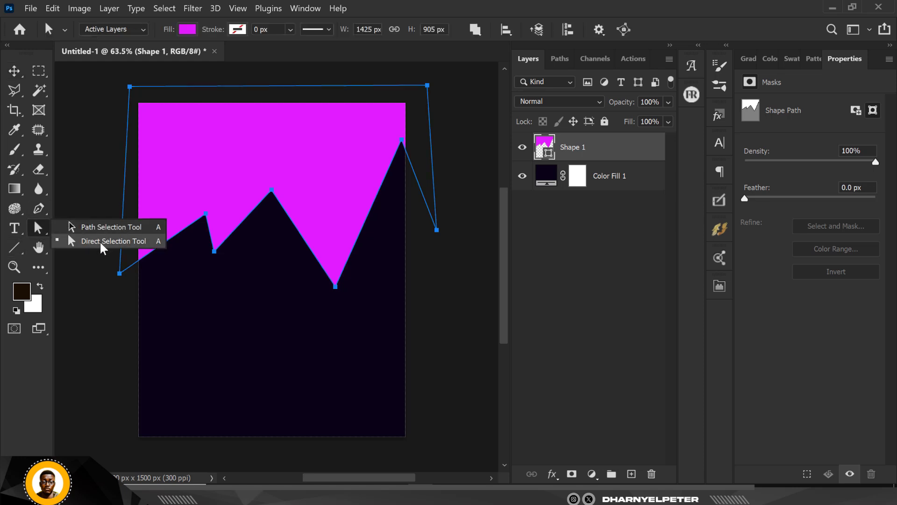
{"action": "left_click", "coordinate": [102, 242]}
{"action": "left_click", "coordinate": [335, 287]}
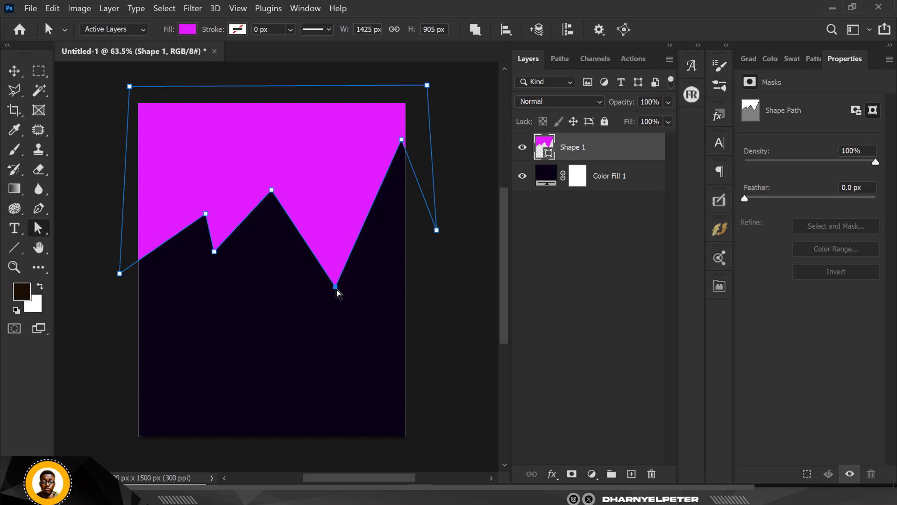
{"action": "left_click_drag", "start_coordinate": [335, 287], "coordinate": [338, 333]}
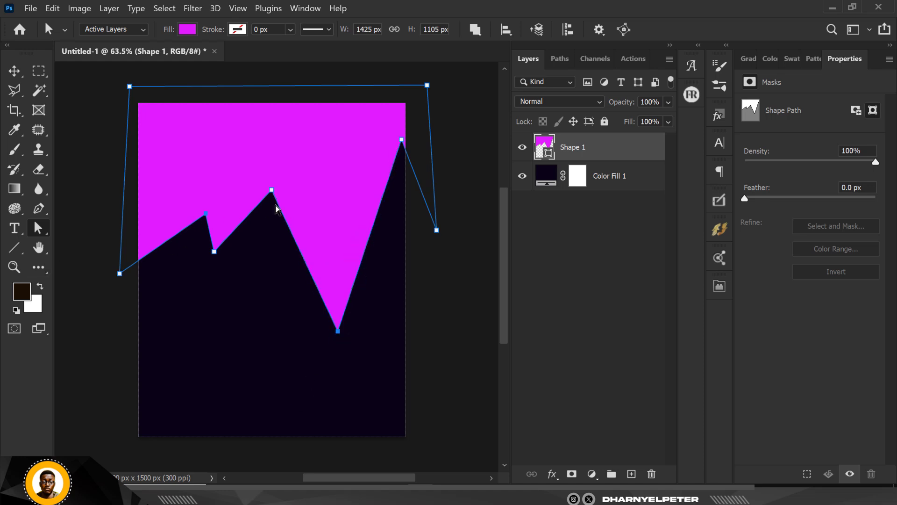
Reshape the magenta zigzag by lowering its middle peak, adjusting the other two, and pulling both outer lower anchors inward, about 1337 px wide
{"action": "left_click", "coordinate": [272, 191]}
{"action": "left_click_drag", "start_coordinate": [272, 192], "coordinate": [271, 209]}
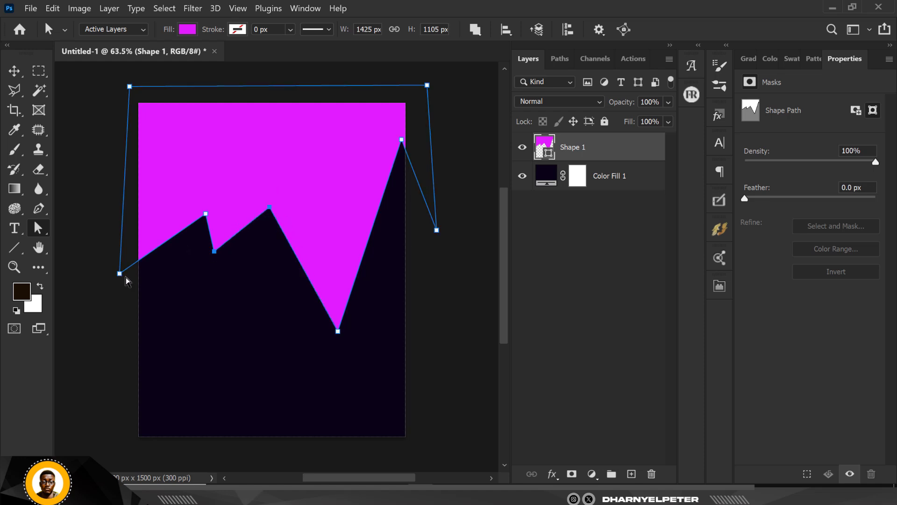
{"action": "mouse_move", "coordinate": [125, 277]}
{"action": "left_mouse_down"}
{"action": "mouse_move", "coordinate": [156, 278]}
{"action": "mouse_move", "coordinate": [141, 271]}
{"action": "left_mouse_up"}
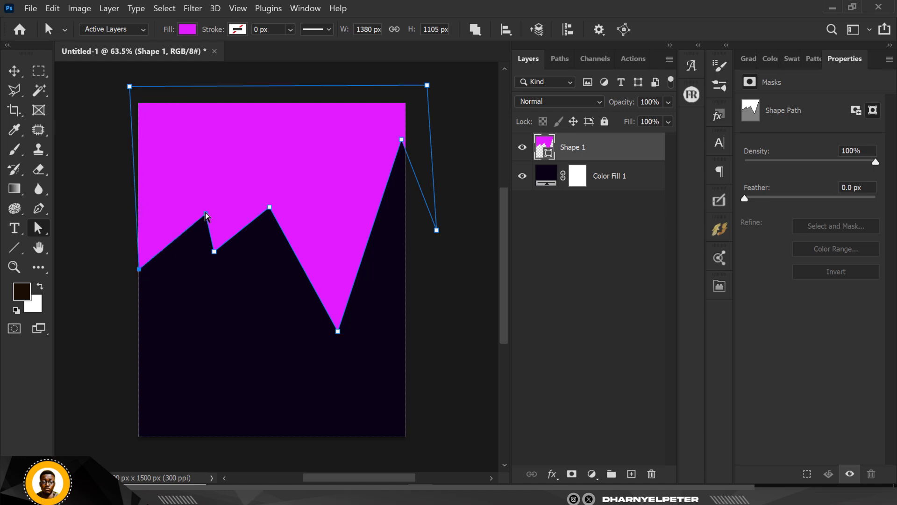
{"action": "left_click_drag", "start_coordinate": [206, 213], "coordinate": [200, 205]}
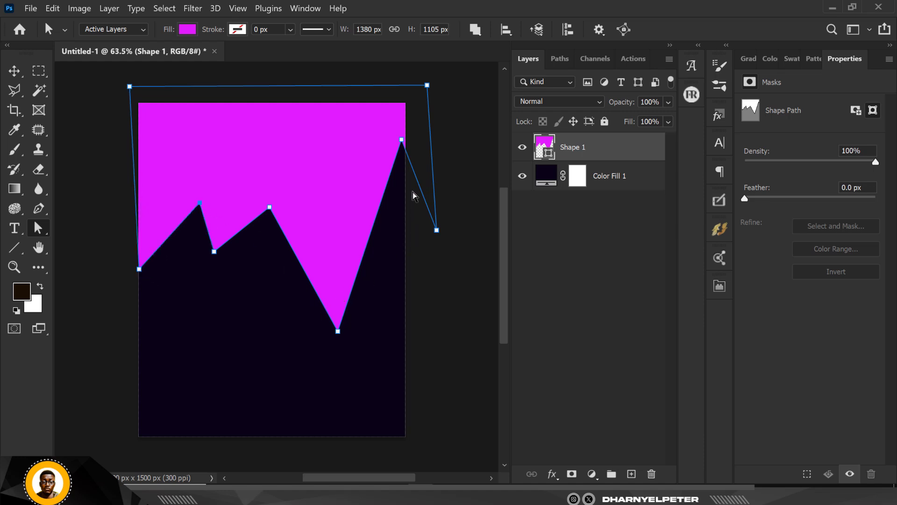
{"action": "left_click_drag", "start_coordinate": [402, 143], "coordinate": [385, 139]}
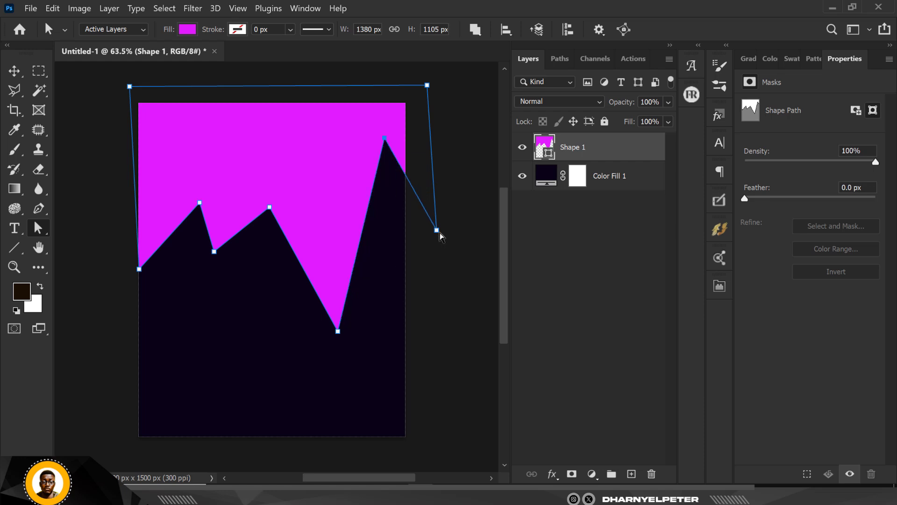
{"action": "left_click_drag", "start_coordinate": [424, 229], "coordinate": [420, 226]}
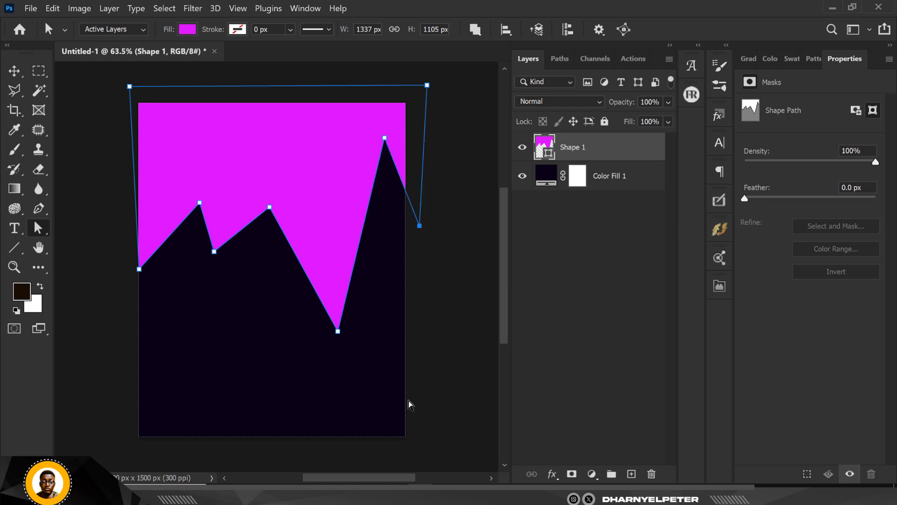
Combine the magenta shape and the colour fill layer into one smart object
{"action": "left_click", "coordinate": [15, 70]}
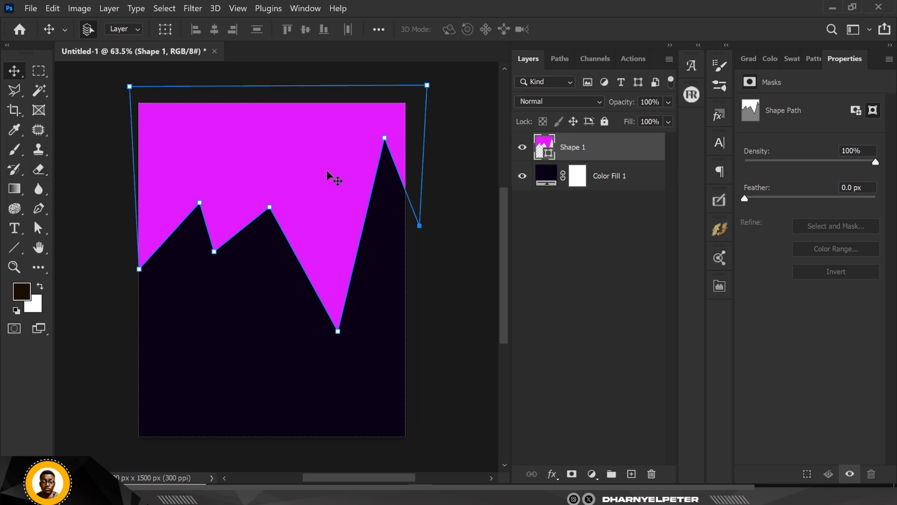
{"action": "left_click", "coordinate": [642, 180], "text": "shift"}
{"action": "right_click", "coordinate": [642, 180]}
{"action": "left_click", "coordinate": [713, 196]}
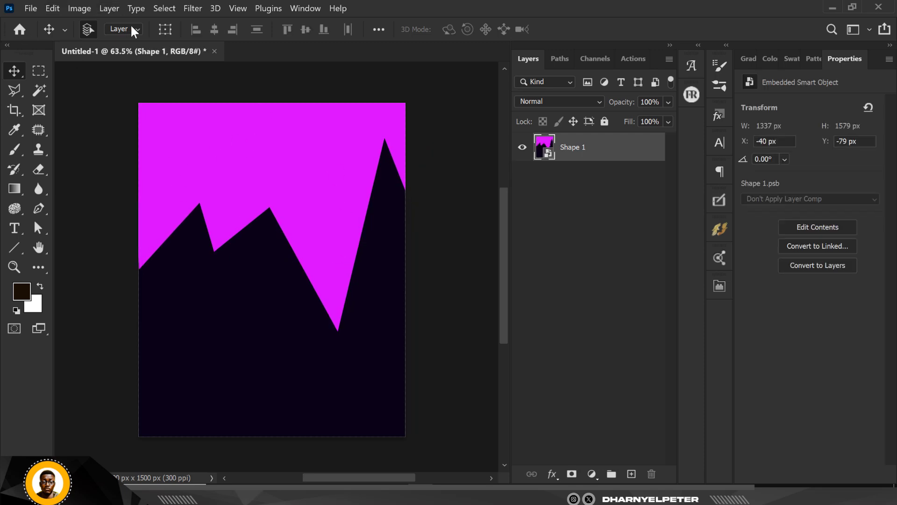
Apply a Gaussian Blur with a radius of 22.2 pixels to the smart object
{"action": "left_click", "coordinate": [195, 8]}
{"action": "mouse_move", "coordinate": [262, 173]}
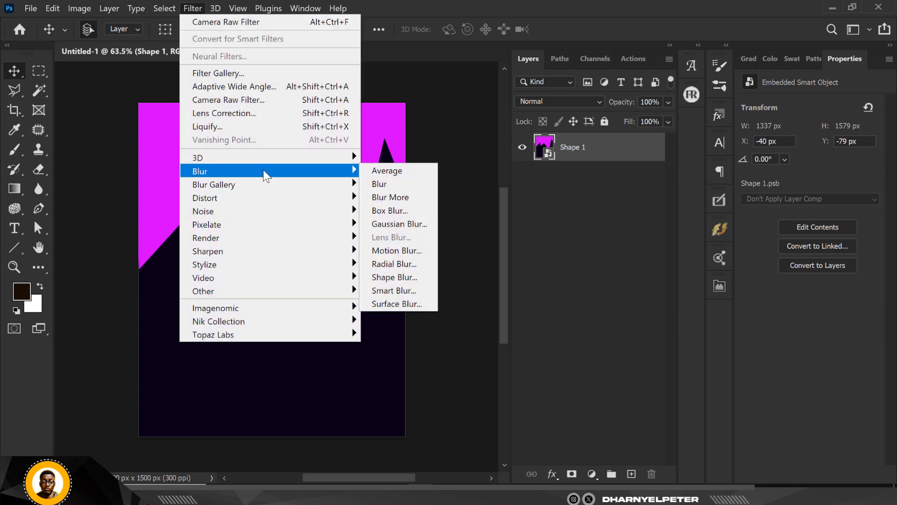
{"action": "left_click", "coordinate": [420, 224]}
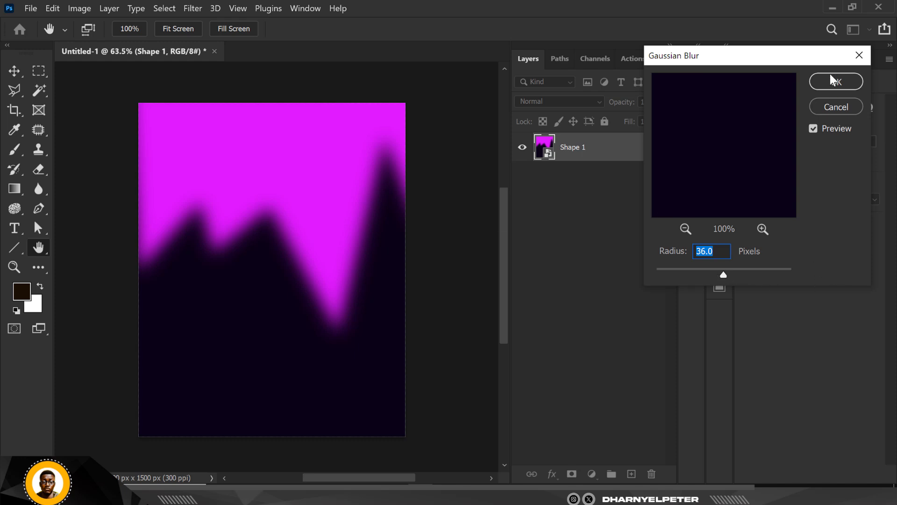
{"action": "left_click", "coordinate": [715, 269]}
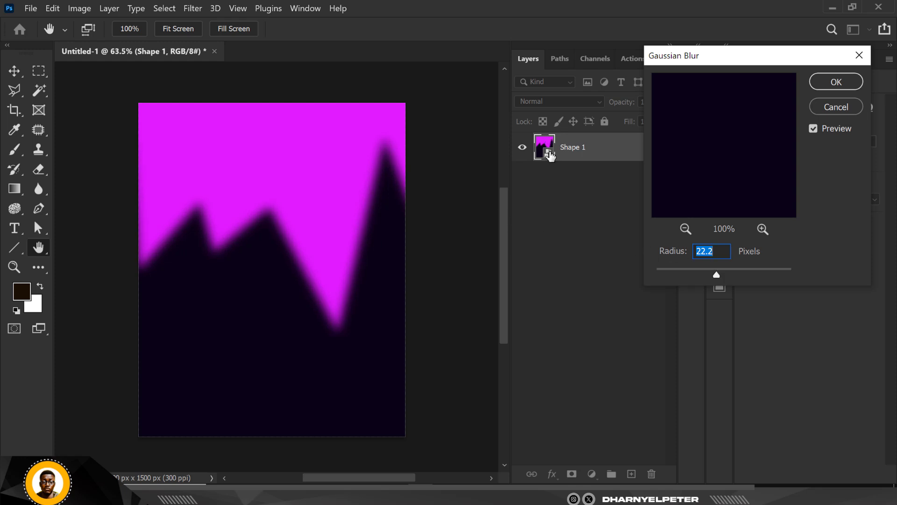
{"action": "left_click", "coordinate": [836, 82]}
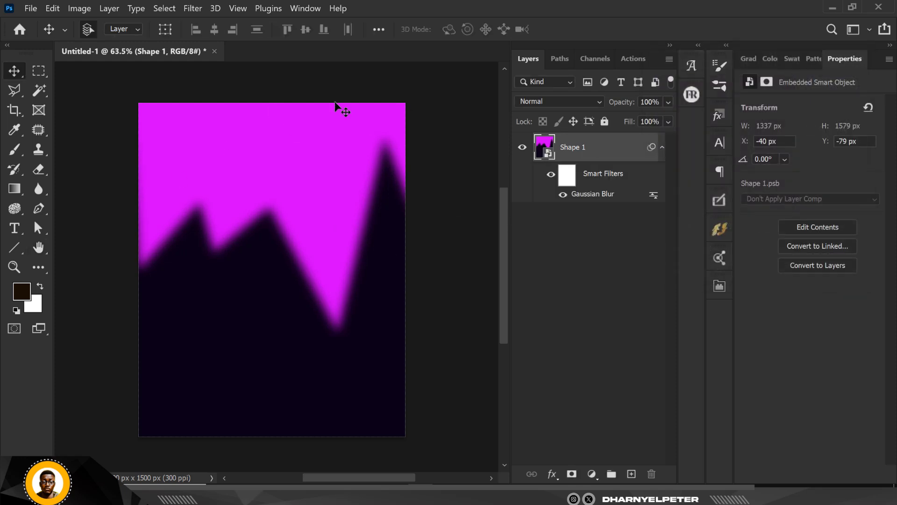
Add noise to the smart object with an amount of 13.46%, Uniform distribution and Monochromatic off
{"action": "left_click", "coordinate": [195, 7]}
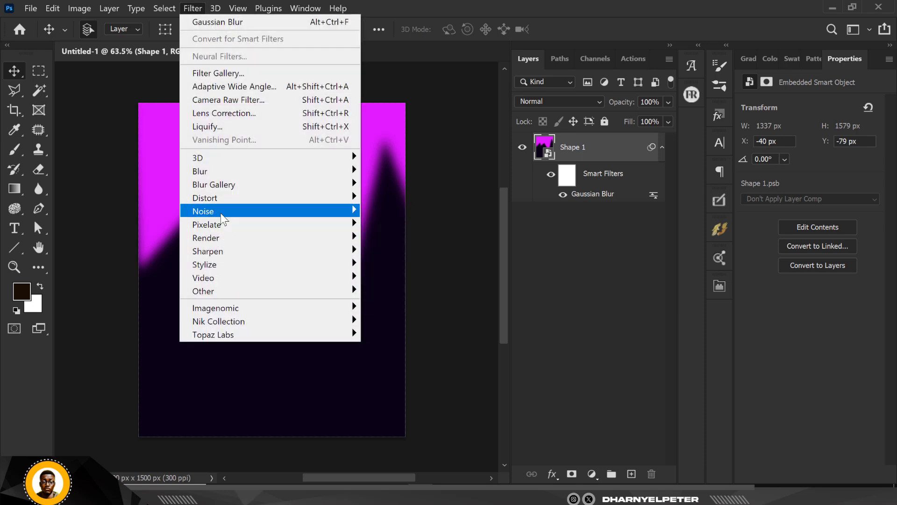
{"action": "mouse_move", "coordinate": [221, 212]}
{"action": "left_click", "coordinate": [405, 212]}
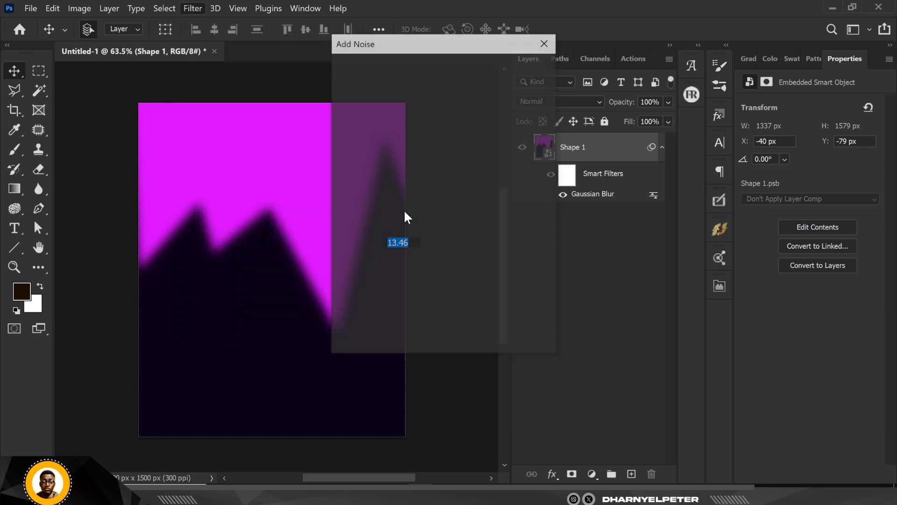
{"action": "left_click_drag", "start_coordinate": [402, 52], "coordinate": [485, 53]}
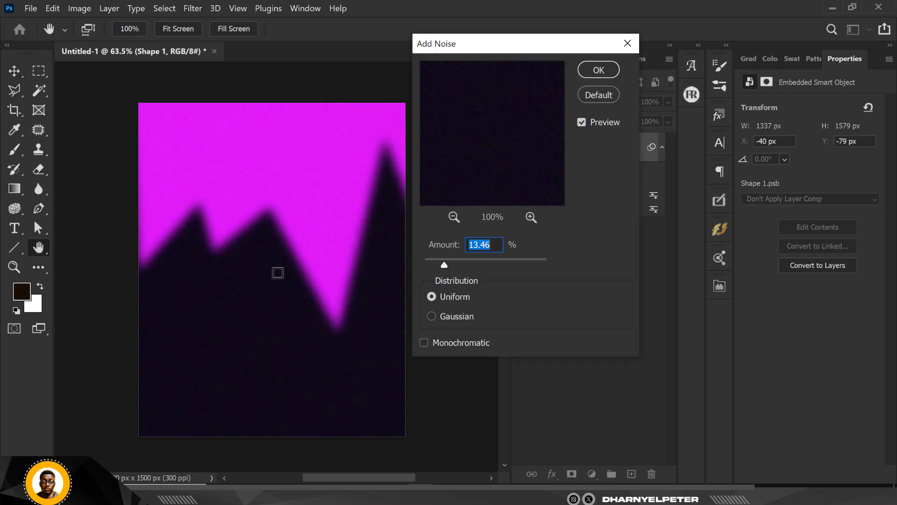
{"action": "scroll", "coordinate": [279, 273], "scroll_direction": "up", "scroll_amount": 1}
{"action": "scroll", "coordinate": [278, 273], "scroll_direction": "up", "scroll_amount": 2}
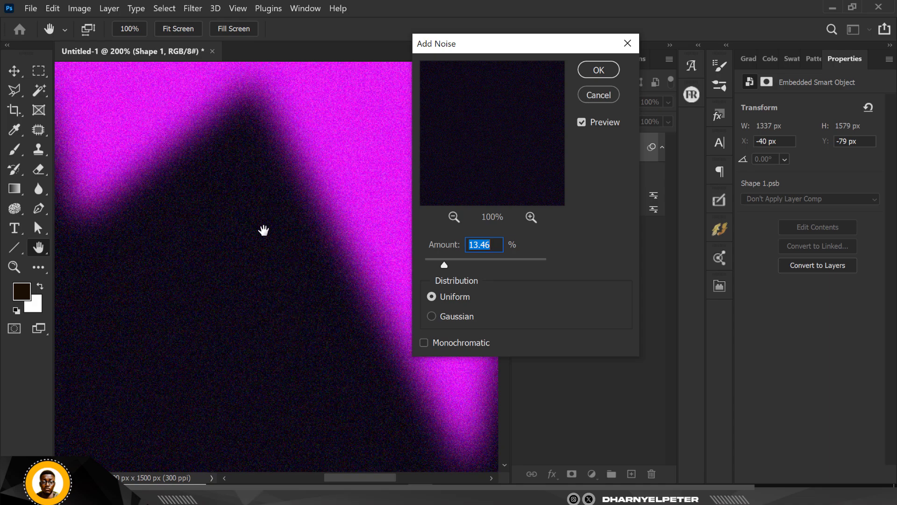
{"action": "left_click_drag", "start_coordinate": [262, 230], "coordinate": [263, 345]}
{"action": "scroll", "coordinate": [249, 234], "scroll_direction": "down", "scroll_amount": 5}
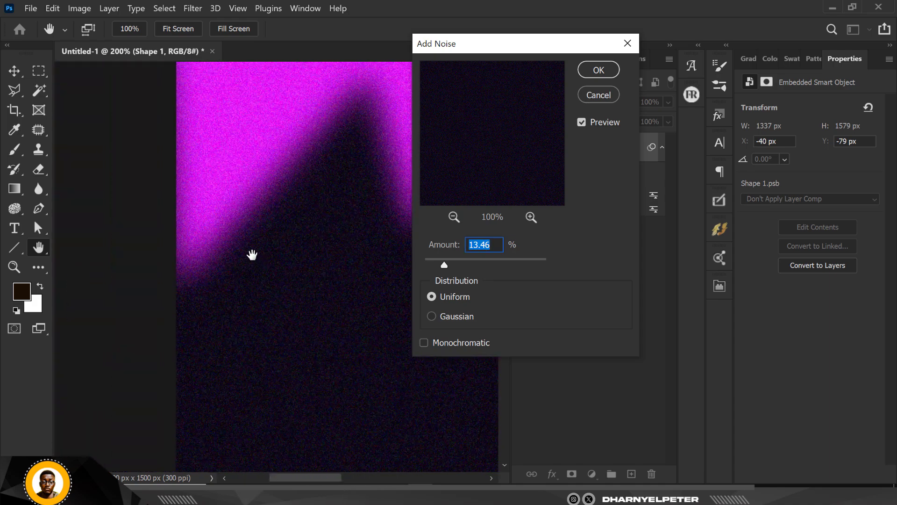
{"action": "scroll", "coordinate": [228, 245], "scroll_direction": "right", "scroll_amount": 1}
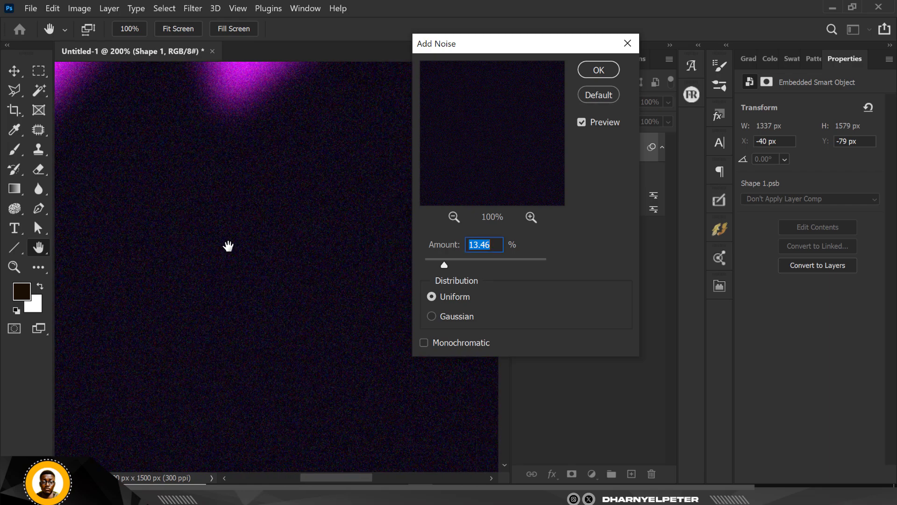
{"action": "scroll", "coordinate": [228, 246], "scroll_direction": "down", "scroll_amount": 5}
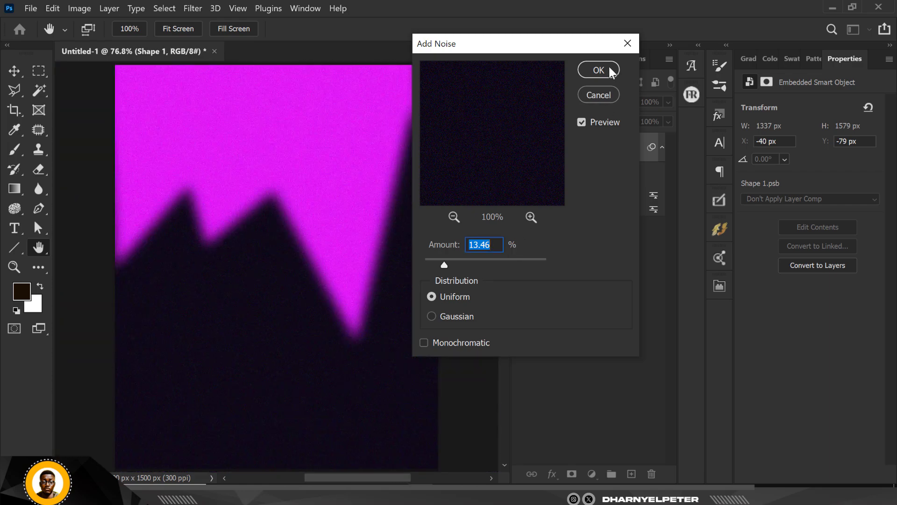
{"action": "key", "text": "Return"}
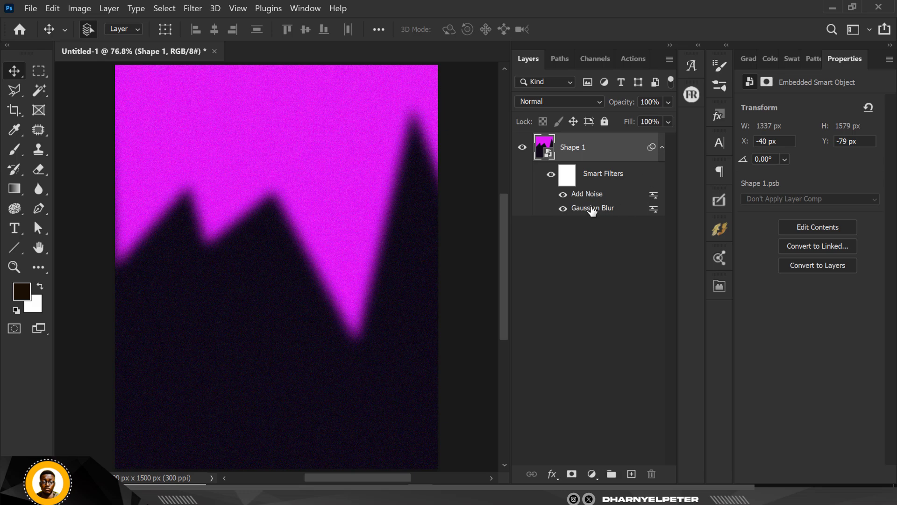
Reopen the Add Noise smart filter to review its amount and distribution settings
{"action": "double_click", "coordinate": [587, 195]}
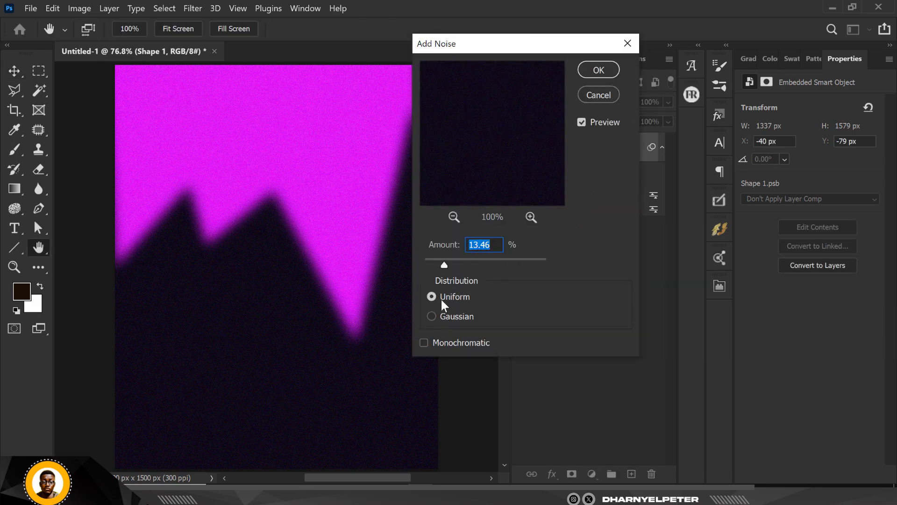
{"action": "left_click", "coordinate": [606, 72]}
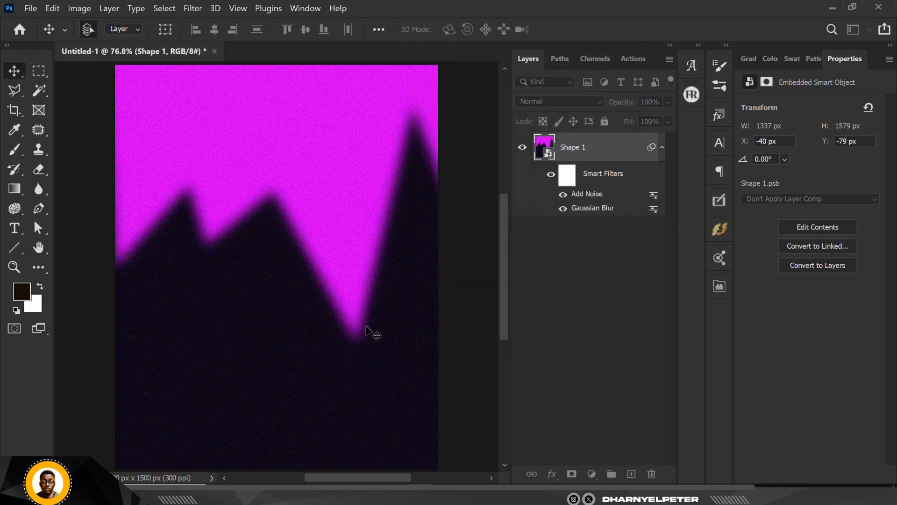
{"action": "scroll", "coordinate": [333, 249], "scroll_direction": "down", "scroll_amount": 2}
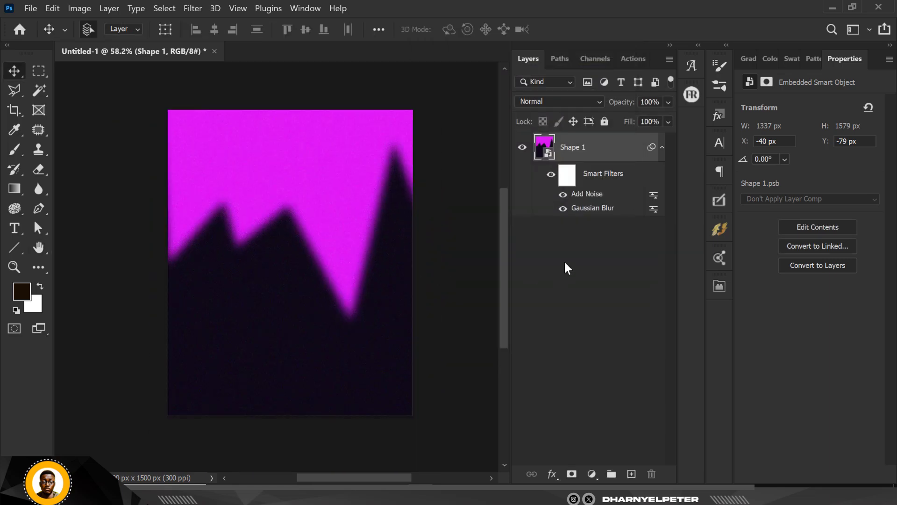
Set the Gaussian Blur smart filter's radius to 24.9 pixels and inspect the blurred edges up close
{"action": "double_click", "coordinate": [587, 208]}
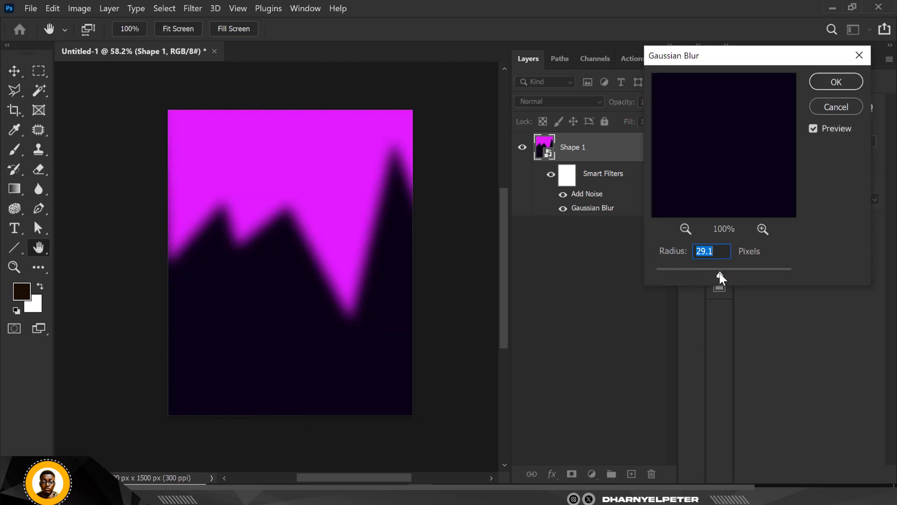
{"action": "left_click", "coordinate": [836, 82]}
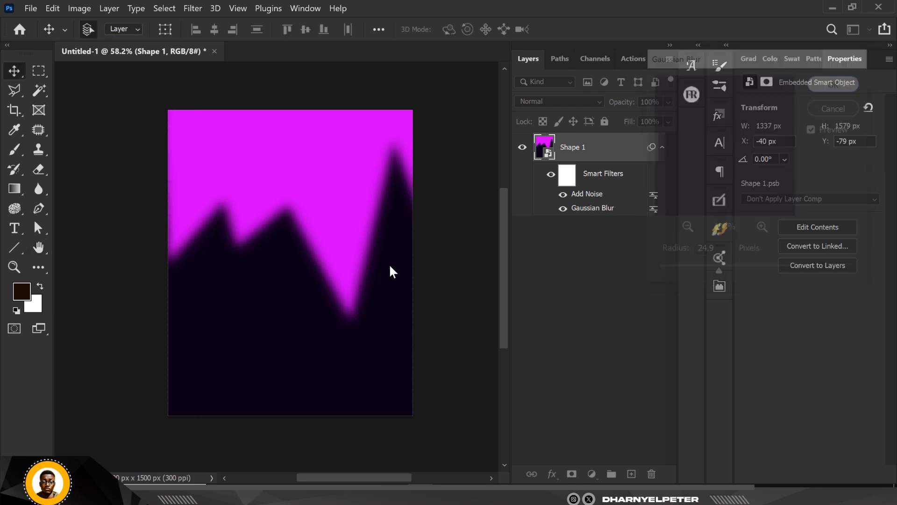
{"action": "scroll", "coordinate": [357, 279], "scroll_direction": "up", "scroll_amount": 3}
{"action": "scroll", "coordinate": [365, 275], "scroll_direction": "down", "scroll_amount": 4}
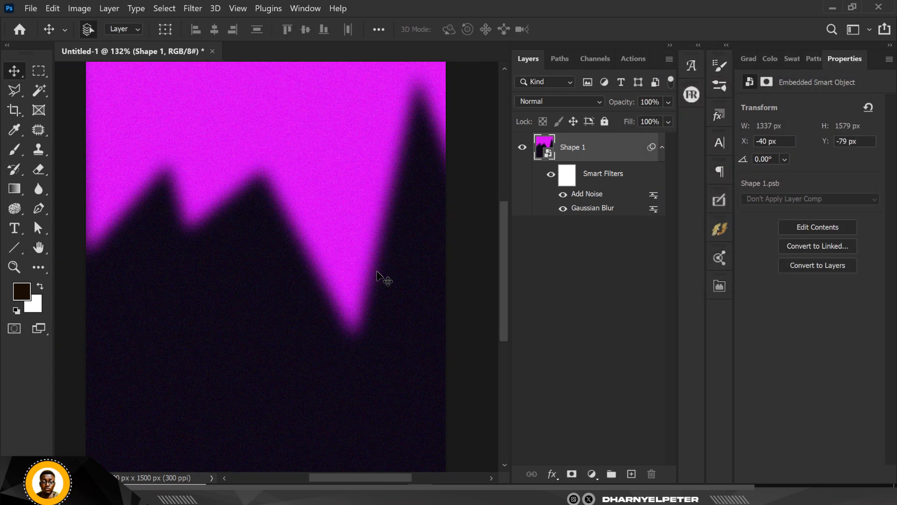
{"action": "scroll", "coordinate": [377, 272], "scroll_direction": "down", "scroll_amount": 2}
{"action": "scroll", "coordinate": [377, 272], "scroll_direction": "up", "scroll_amount": 3}
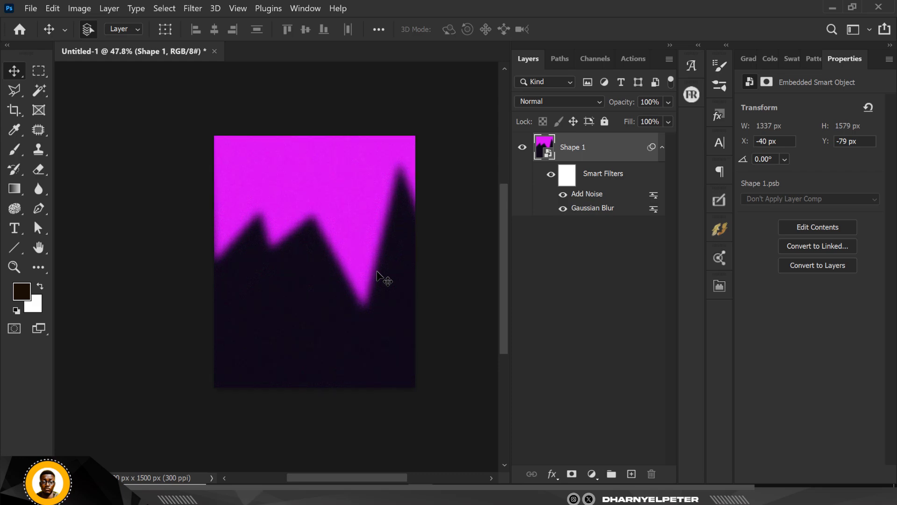
{"action": "scroll", "coordinate": [378, 254], "scroll_direction": "up", "scroll_amount": 2}
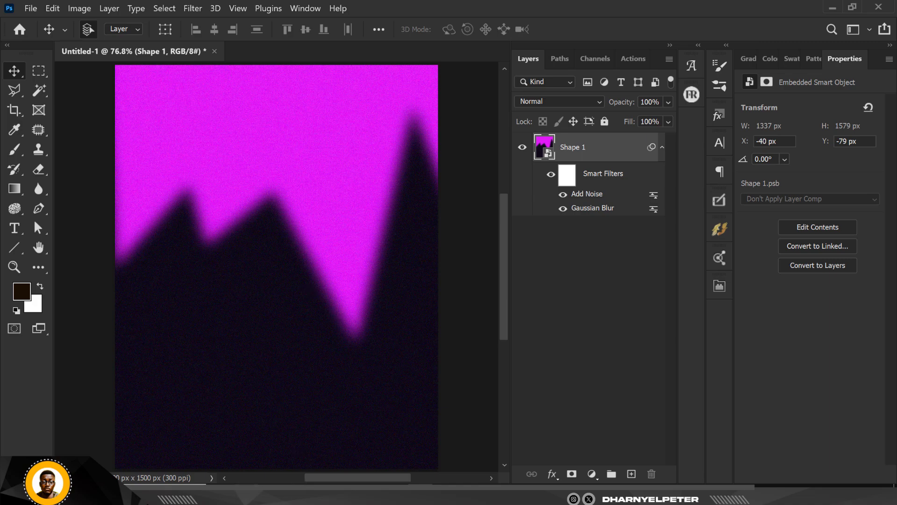
{"action": "key", "text": "alt+Tab"}
{"action": "left_click_drag", "start_coordinate": [167, 94], "coordinate": [430, 478]}
{"action": "left_click_drag", "start_coordinate": [420, 484], "coordinate": [305, 172]}
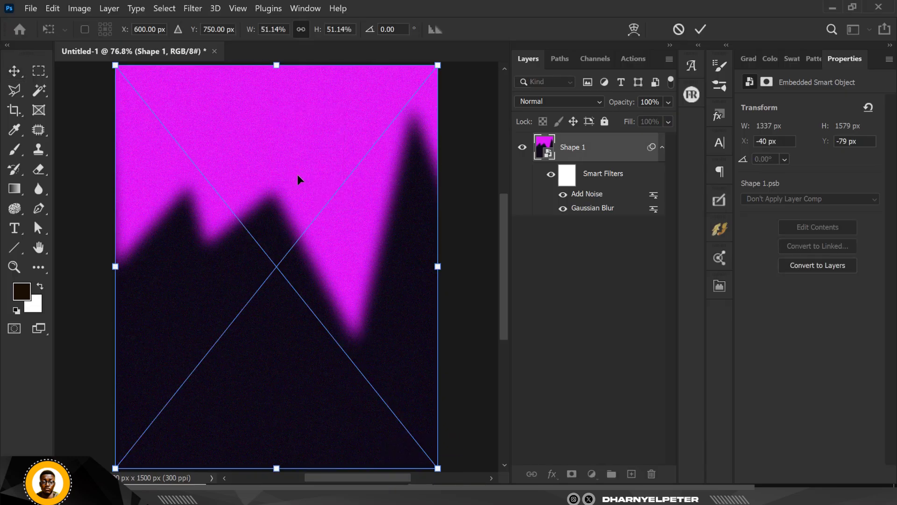
{"action": "key", "text": "Return"}
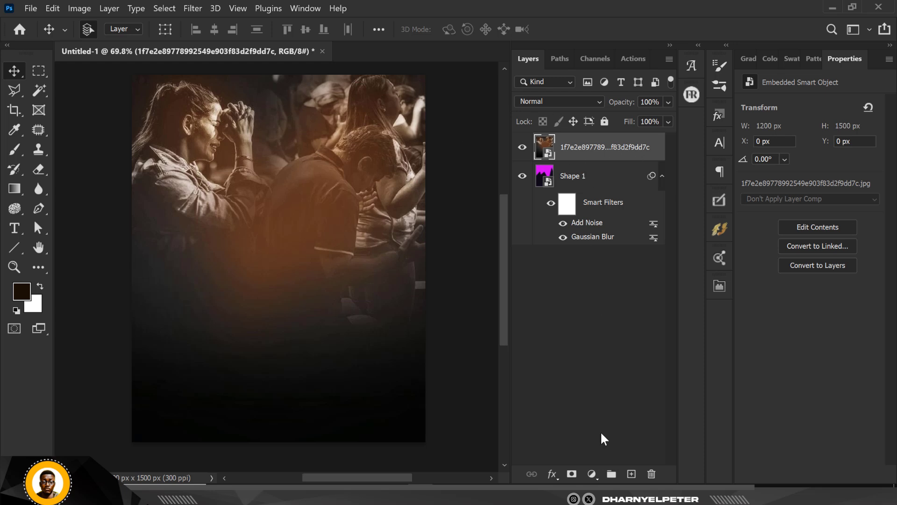
Add a Hue/Saturation adjustment clipped to the crowd photo, with Colorize on and the hue set to 298
{"action": "left_click", "coordinate": [592, 475]}
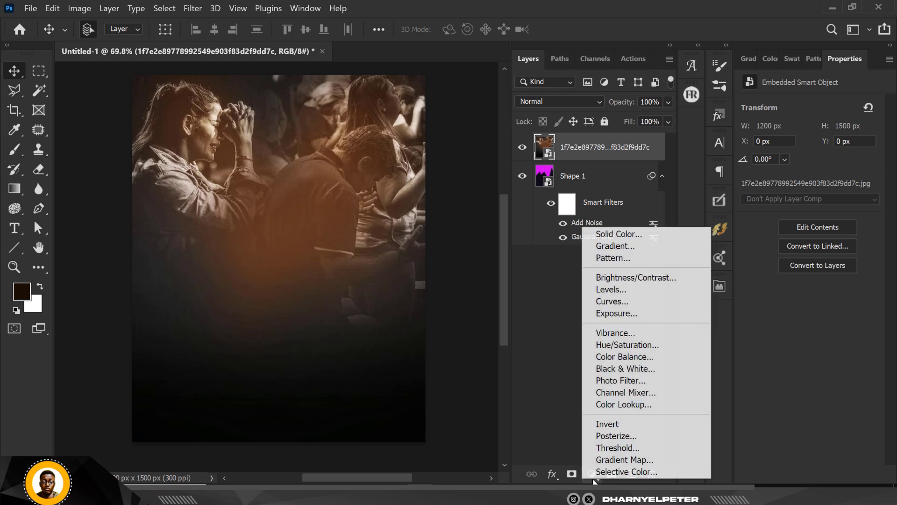
{"action": "left_click", "coordinate": [640, 346]}
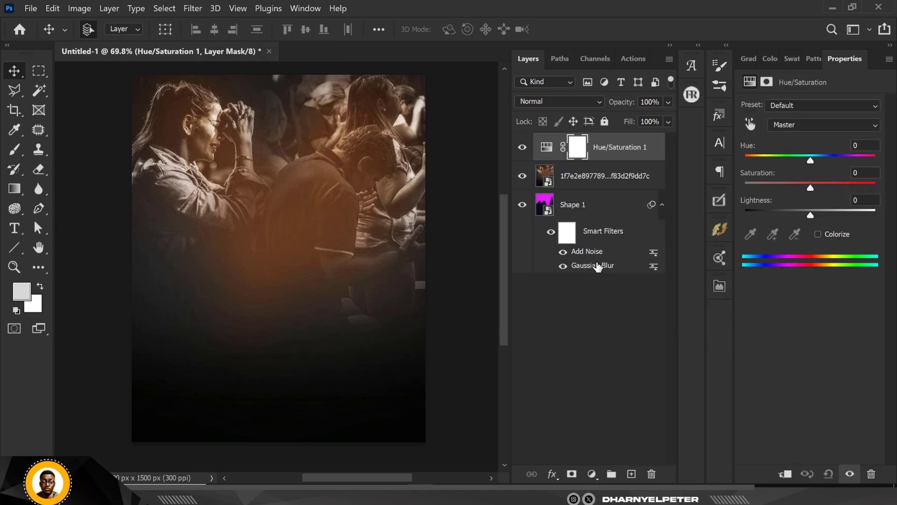
{"action": "right_click", "coordinate": [654, 160]}
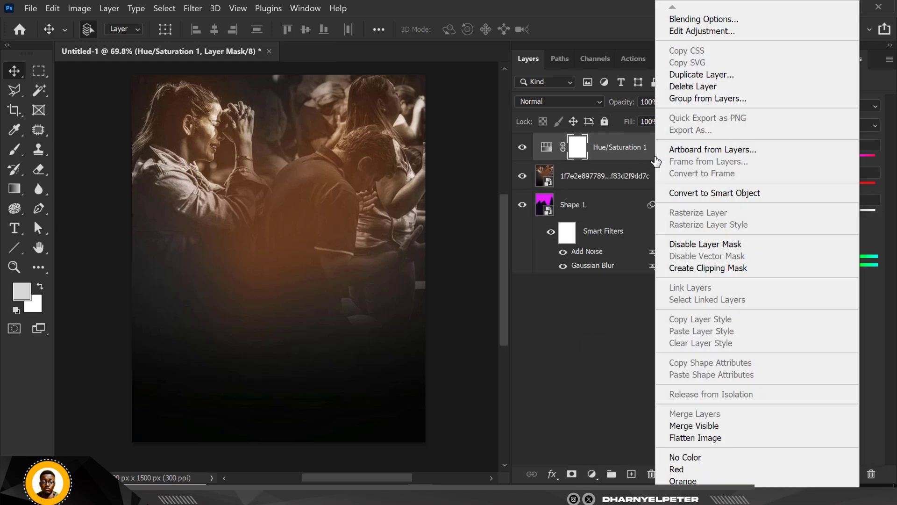
{"action": "left_click", "coordinate": [722, 264]}
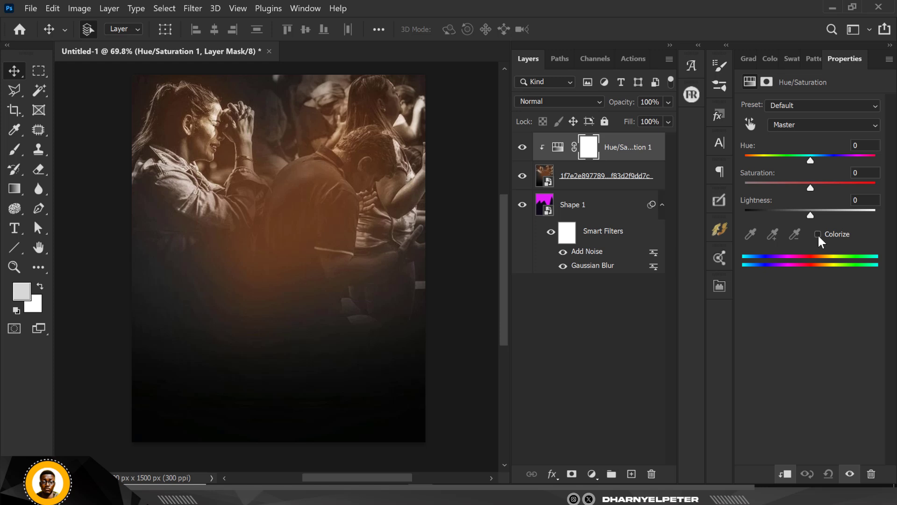
{"action": "left_click", "coordinate": [818, 234]}
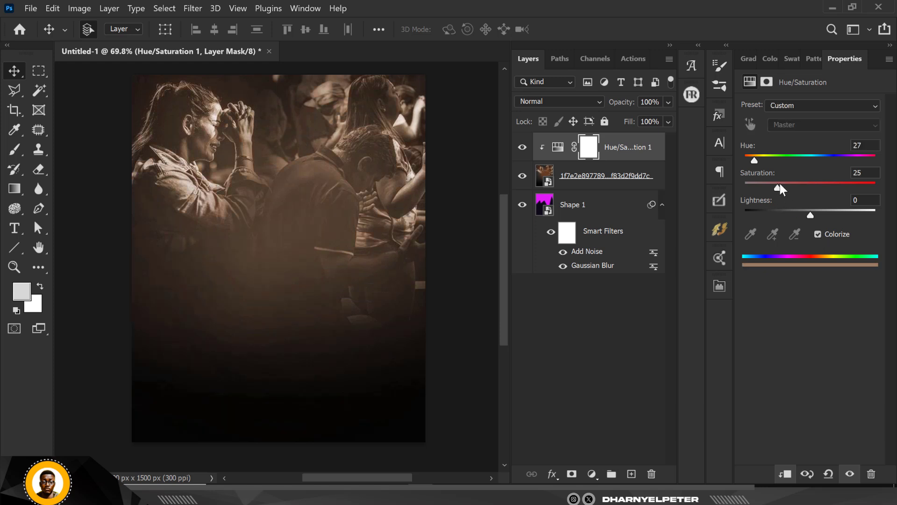
{"action": "left_click_drag", "start_coordinate": [755, 161], "coordinate": [853, 160]}
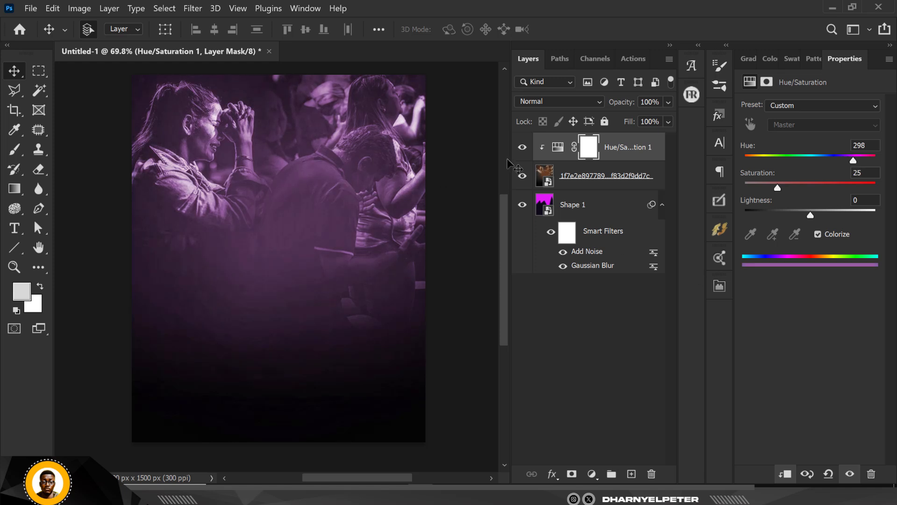
Set the saturation of the crowd photo's clipped Hue/Saturation adjustment to 54
{"action": "left_click", "coordinate": [621, 181]}
{"action": "left_click", "coordinate": [559, 149]}
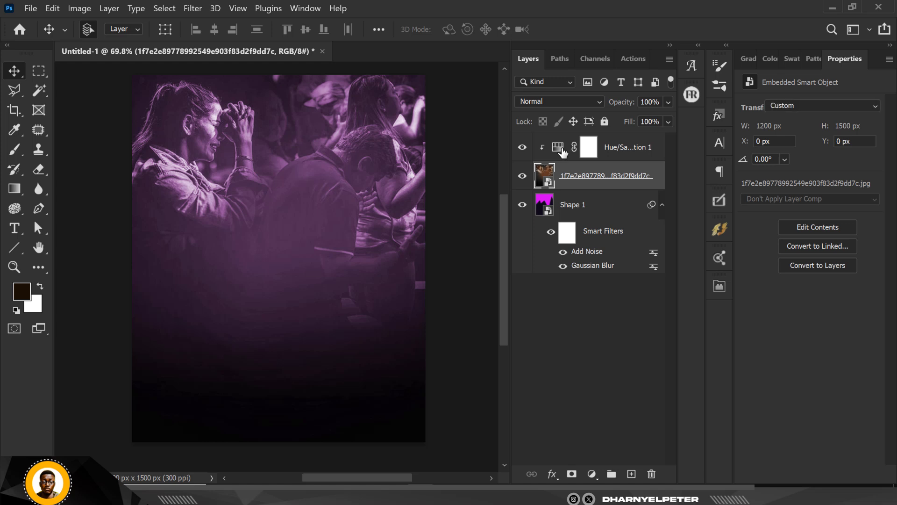
{"action": "left_click", "coordinate": [612, 182]}
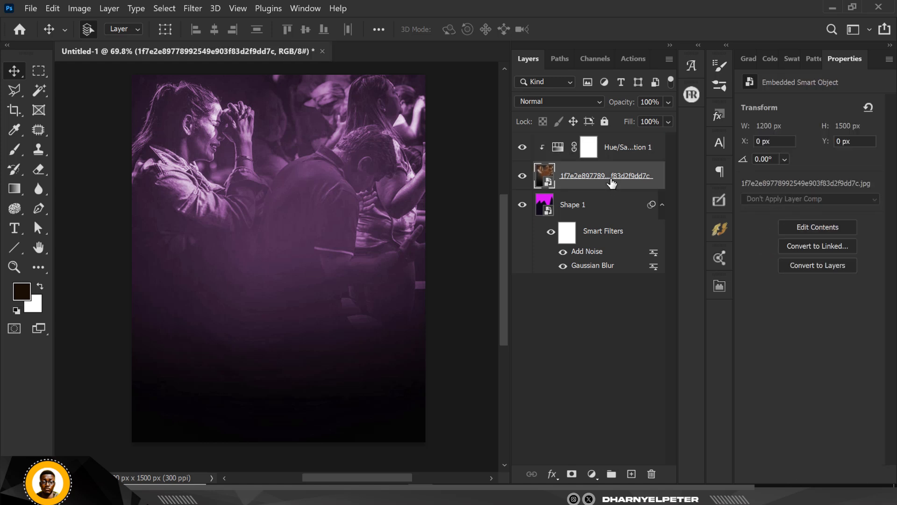
{"action": "left_click", "coordinate": [560, 150]}
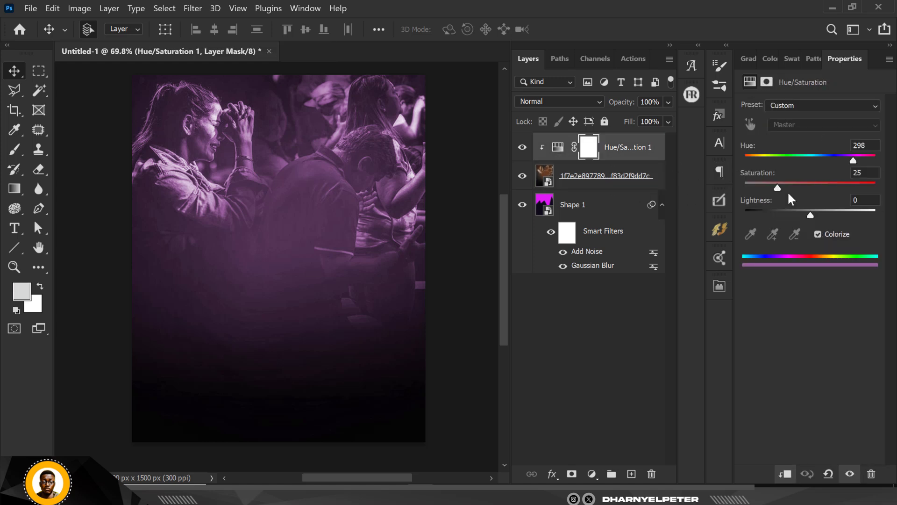
{"action": "left_click", "coordinate": [808, 188]}
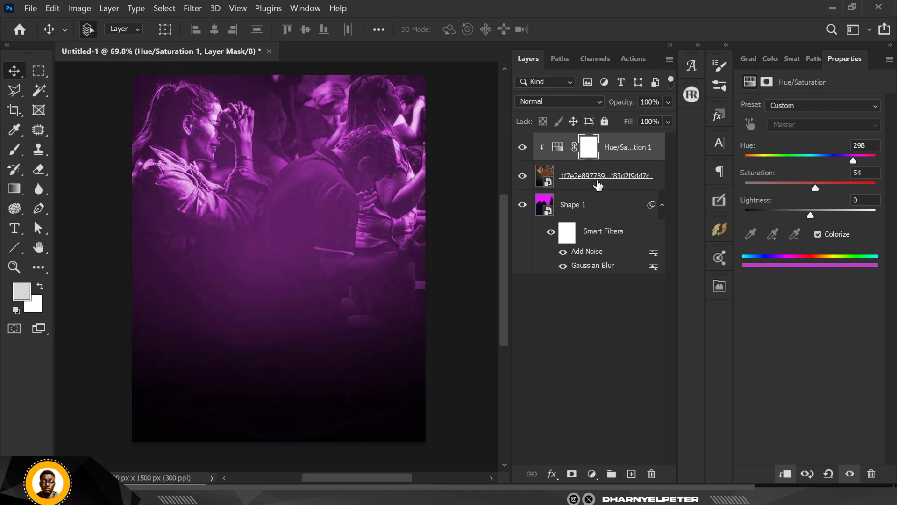
{"action": "left_click", "coordinate": [585, 186]}
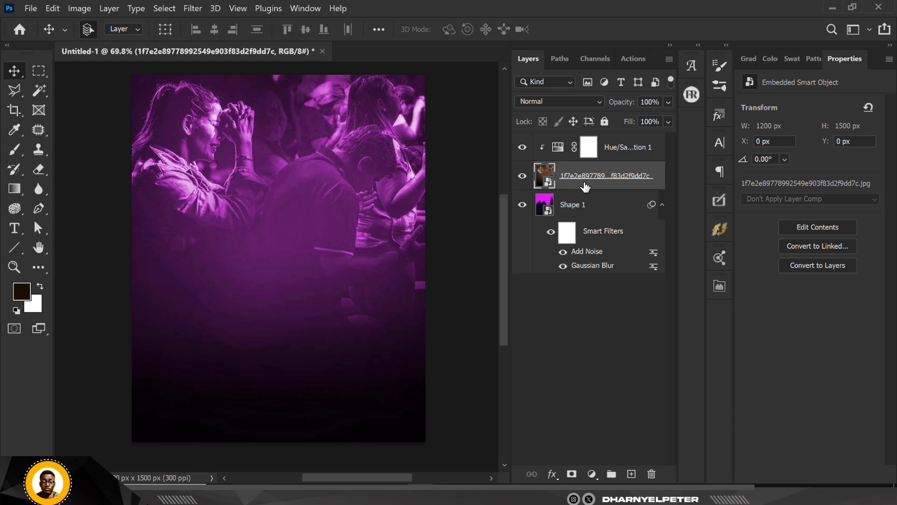
{"action": "left_click", "coordinate": [556, 147]}
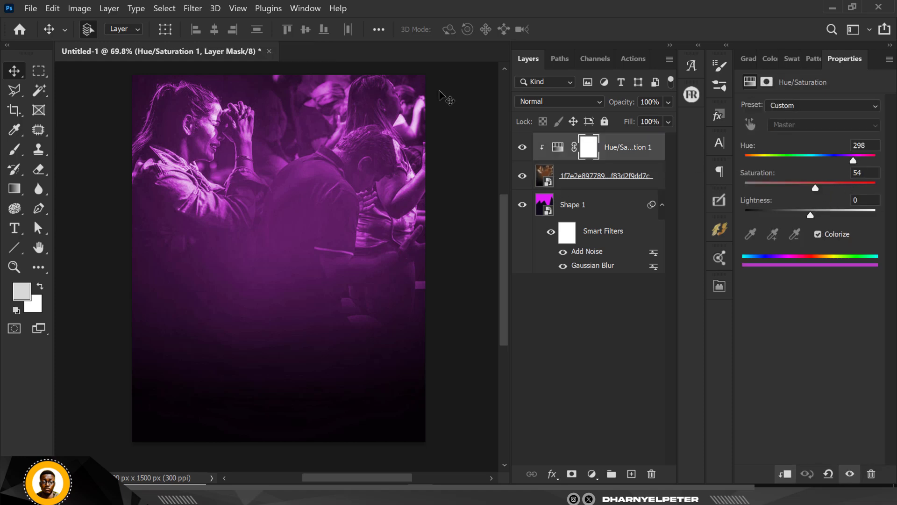
Set the crowd photo layer's blend mode to Screen over the magenta zigzag background
{"action": "left_click", "coordinate": [591, 181]}
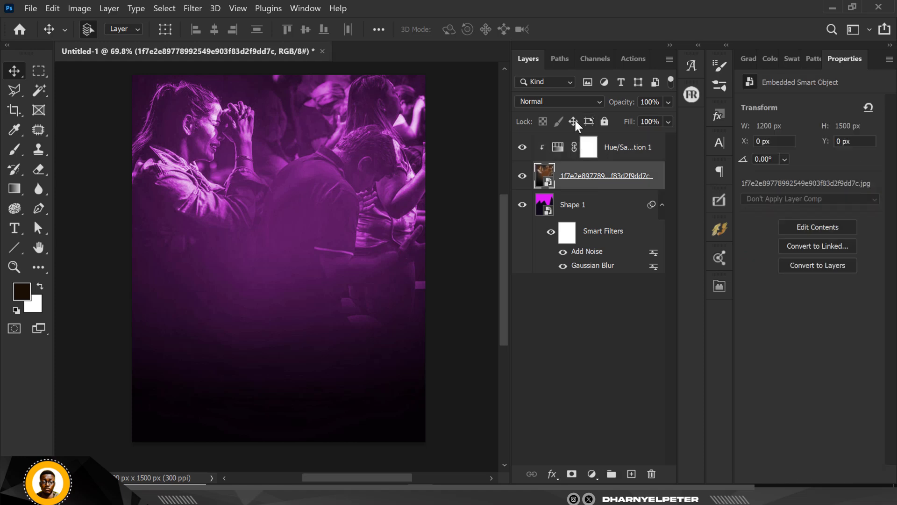
{"action": "left_click", "coordinate": [569, 102]}
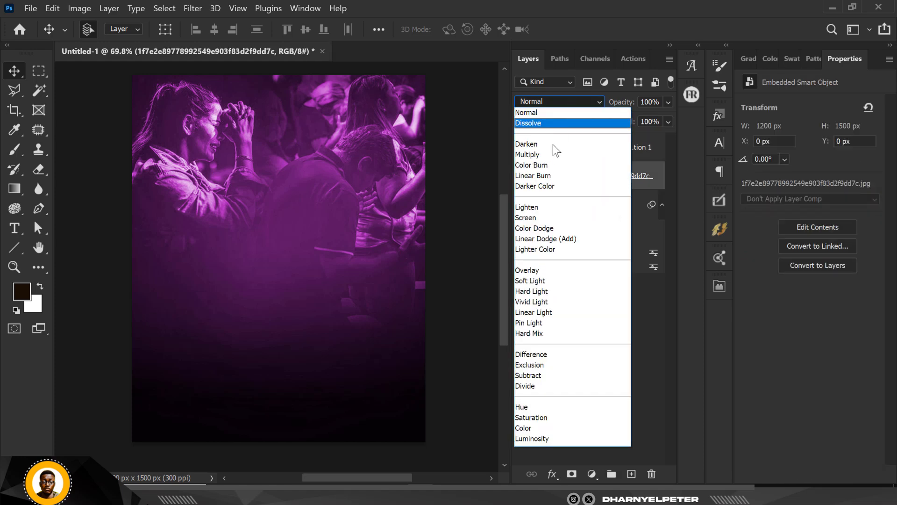
{"action": "left_click", "coordinate": [535, 216]}
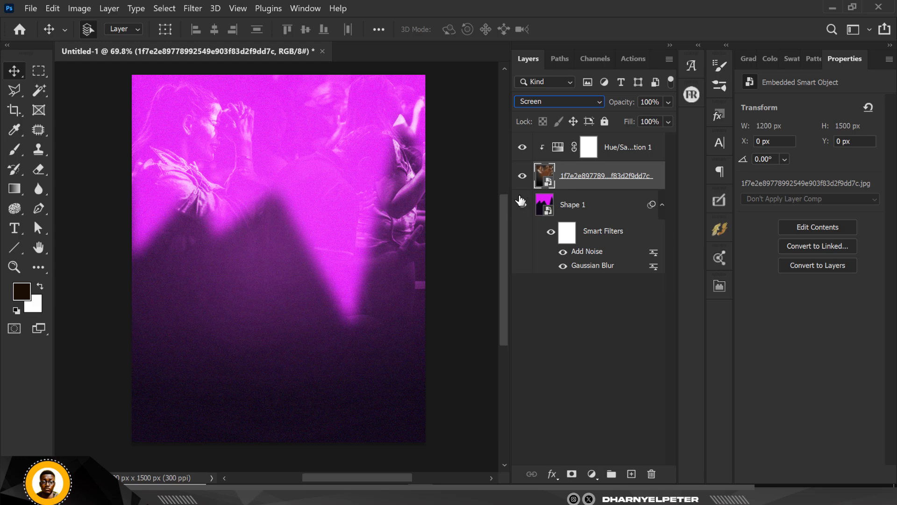
{"action": "left_click", "coordinate": [592, 207]}
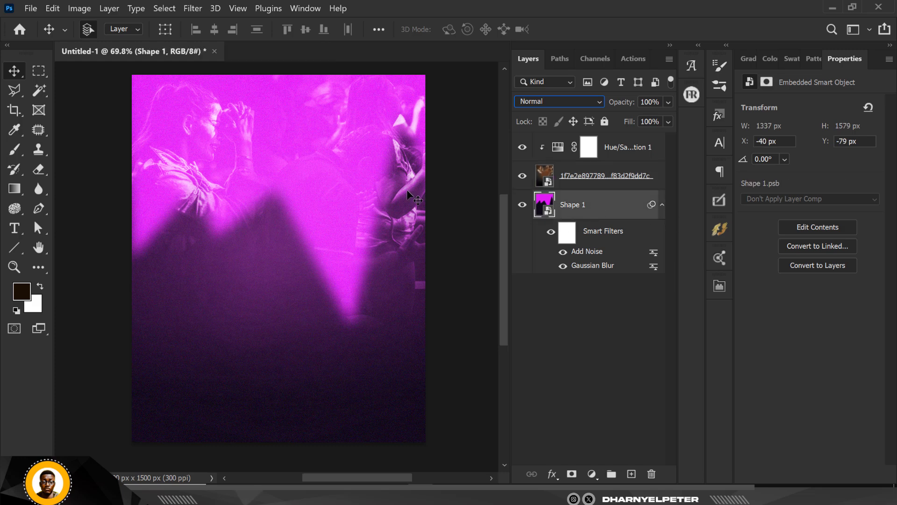
{"action": "left_click", "coordinate": [598, 184]}
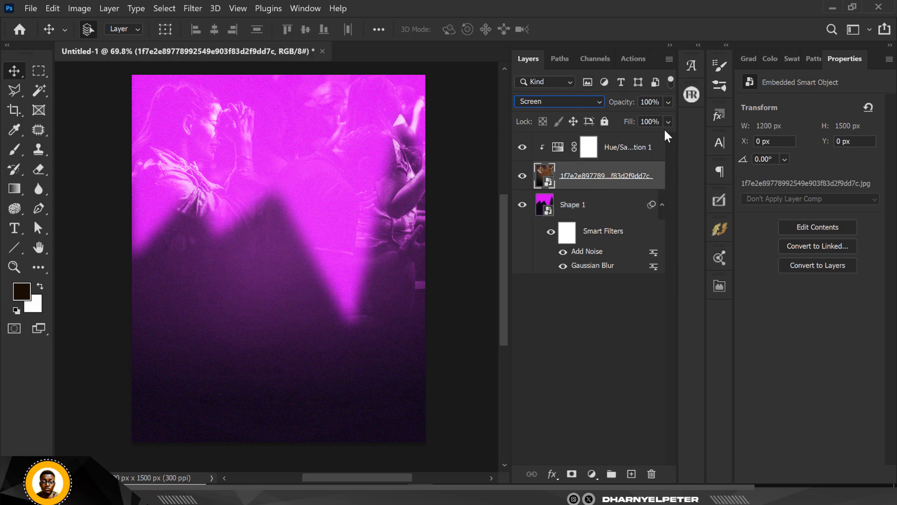
Lower the crowd photo layer's opacity to 73% and check the blend on the canvas
{"action": "left_click", "coordinate": [674, 102]}
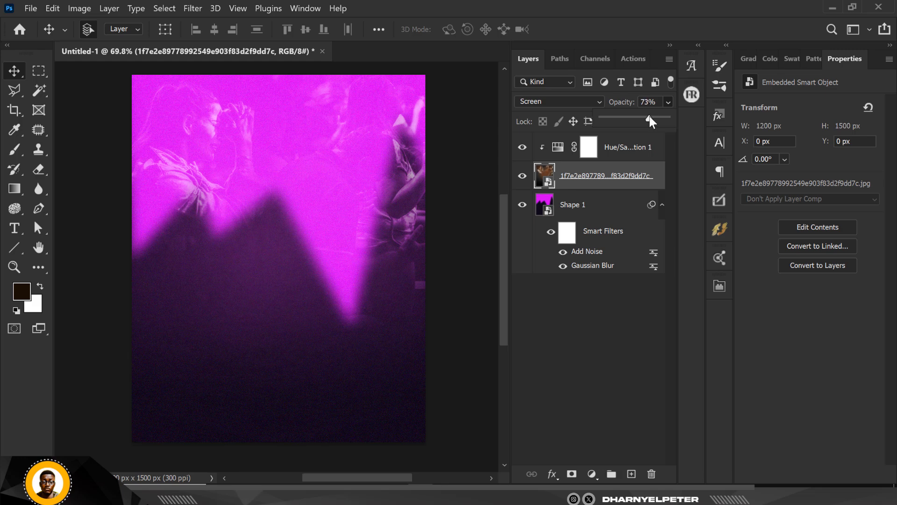
{"action": "left_click", "coordinate": [652, 150]}
{"action": "left_click", "coordinate": [651, 148]}
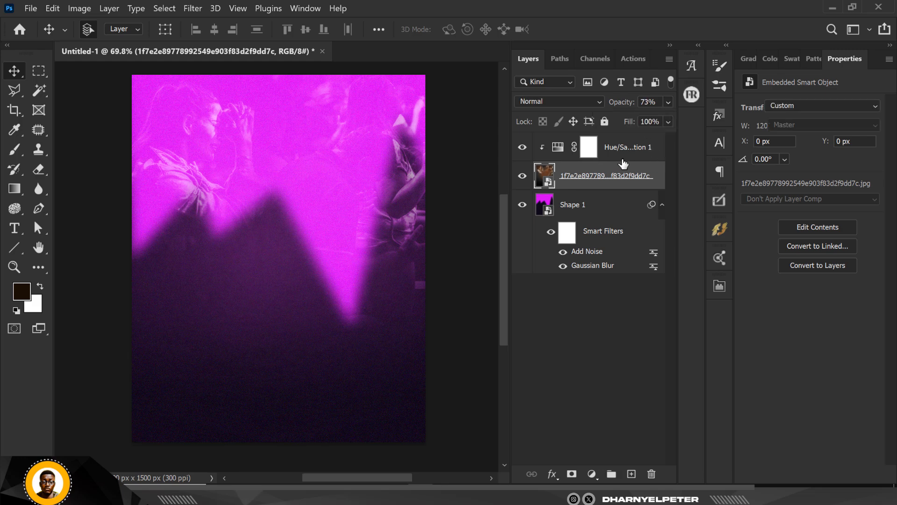
{"action": "left_click", "coordinate": [103, 145]}
{"action": "scroll", "coordinate": [282, 215], "scroll_direction": "down", "scroll_amount": 3}
{"action": "scroll", "coordinate": [279, 213], "scroll_direction": "up", "scroll_amount": 3}
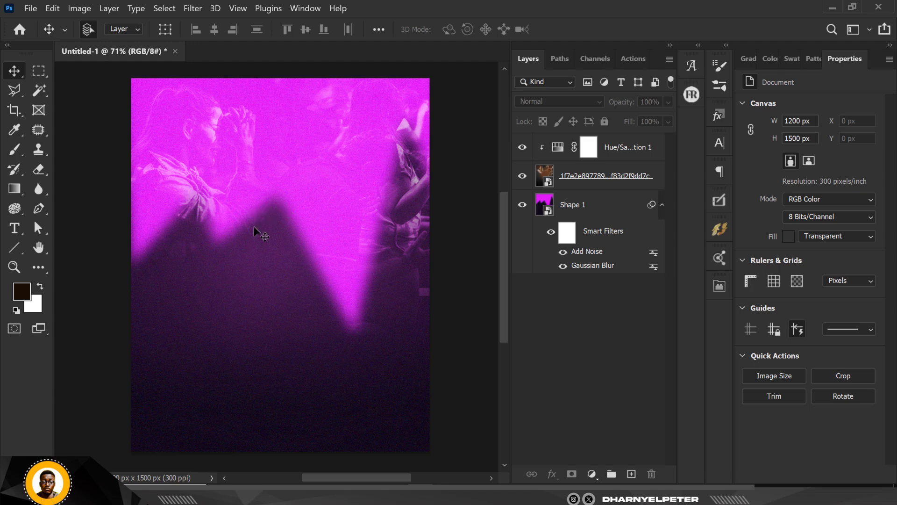
Add a Curves adjustment above all layers, with one point at input 93, output 57 and another at input 152, output 135
{"action": "left_click", "coordinate": [628, 154]}
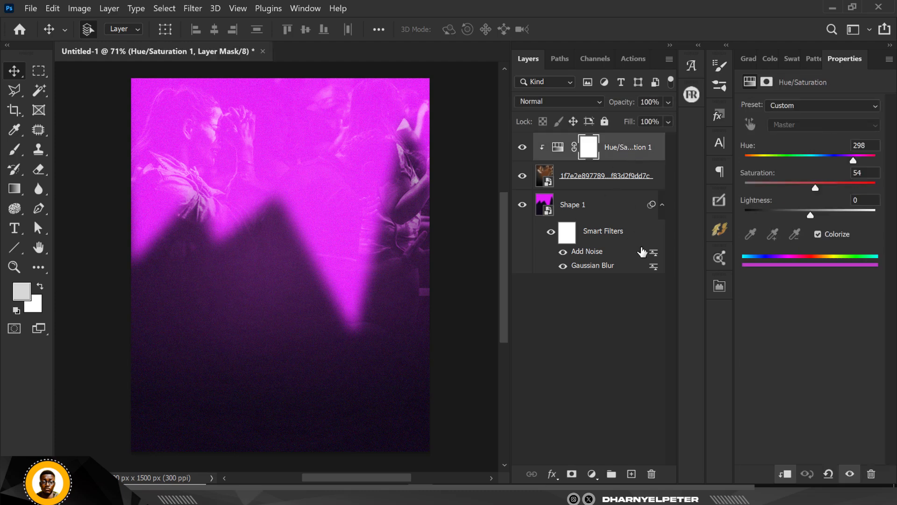
{"action": "left_click", "coordinate": [592, 474]}
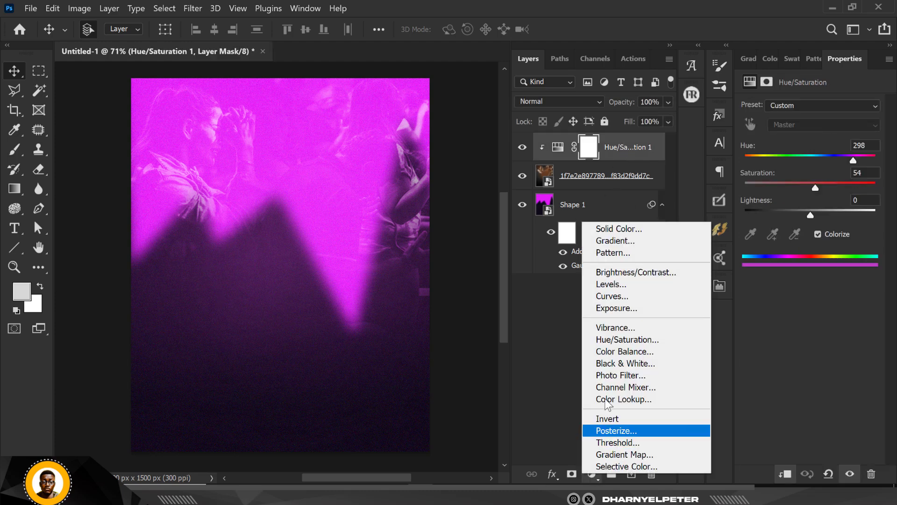
{"action": "left_click", "coordinate": [613, 295]}
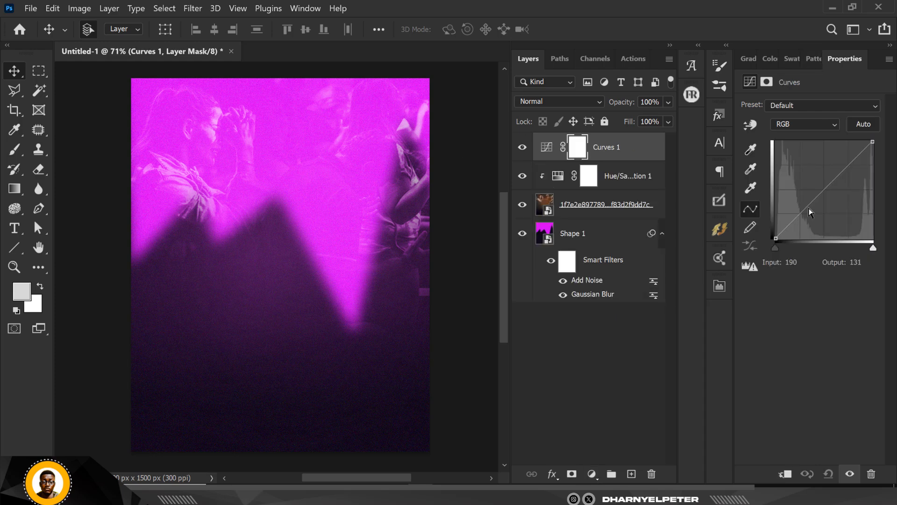
{"action": "left_click", "coordinate": [801, 213]}
{"action": "left_click_drag", "start_coordinate": [807, 217], "coordinate": [811, 217]}
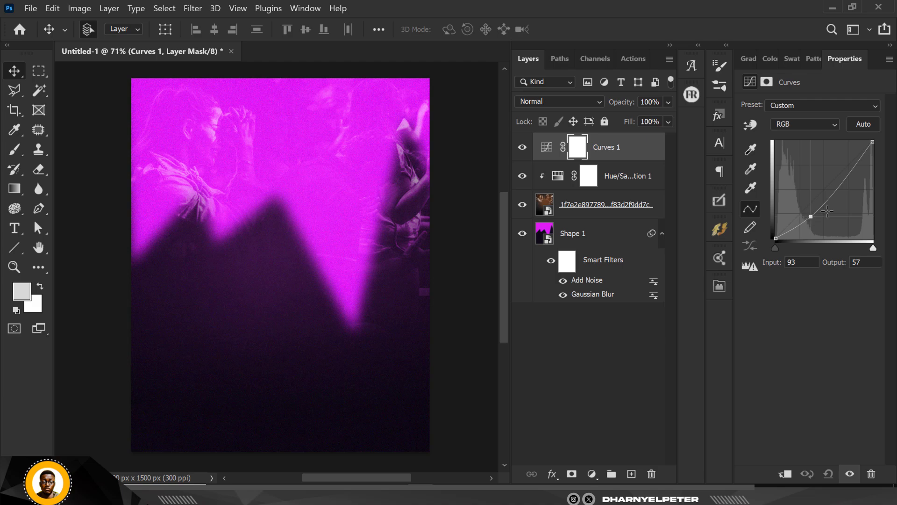
{"action": "left_click", "coordinate": [834, 189]}
{"action": "left_click_drag", "start_coordinate": [834, 187], "coordinate": [834, 187]}
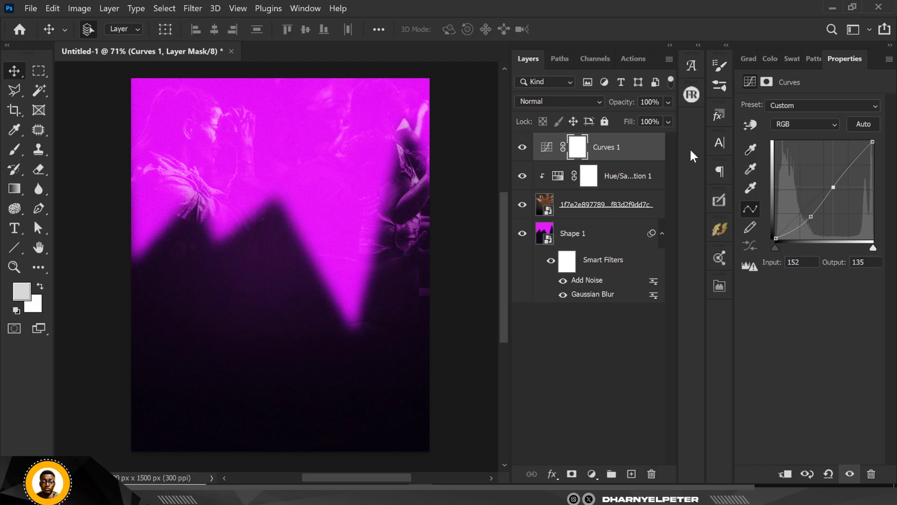
Set the Gaussian Blur smart filter on the magenta zigzag layer to a 75.5-pixel radius and inspect the softened edges
{"action": "left_click", "coordinate": [582, 239]}
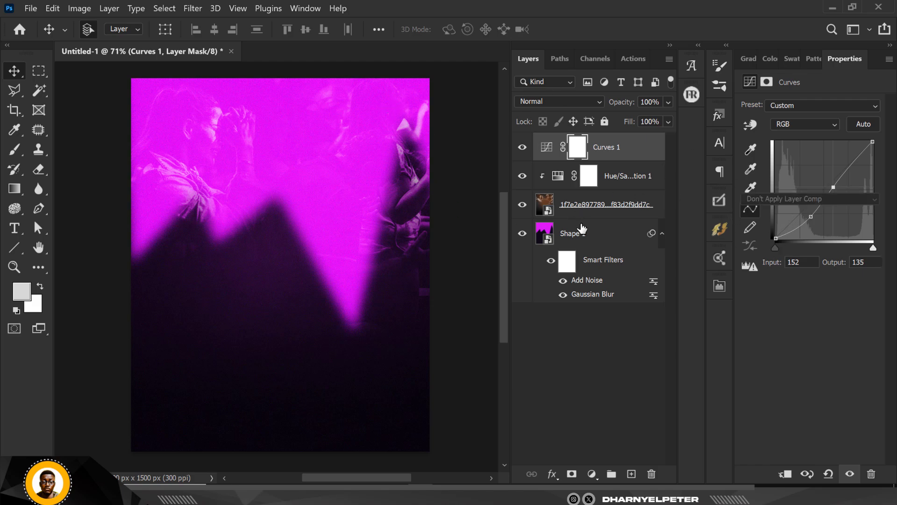
{"action": "double_click", "coordinate": [593, 294]}
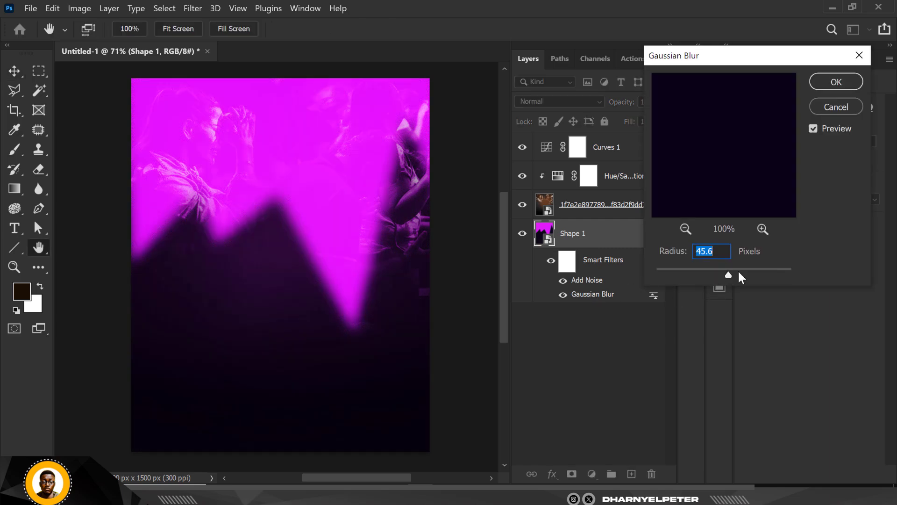
{"action": "left_click", "coordinate": [741, 271]}
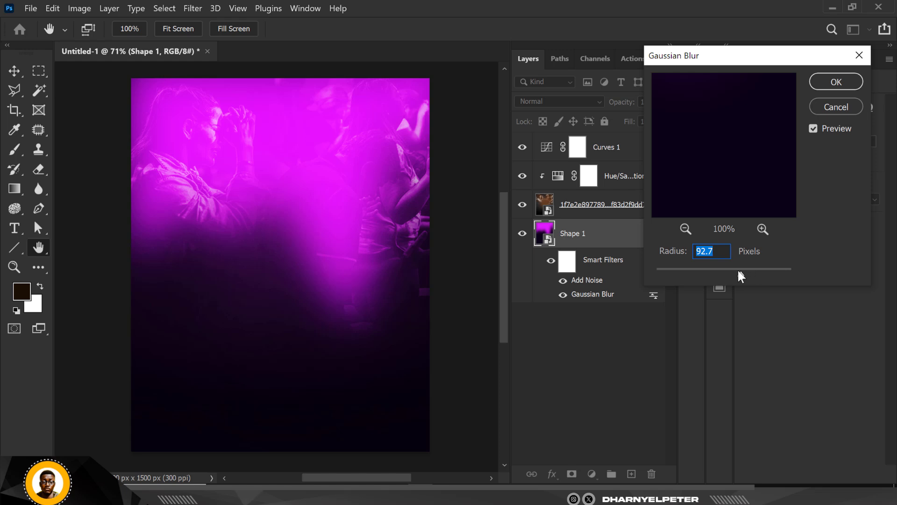
{"action": "left_click_drag", "start_coordinate": [738, 272], "coordinate": [737, 273]}
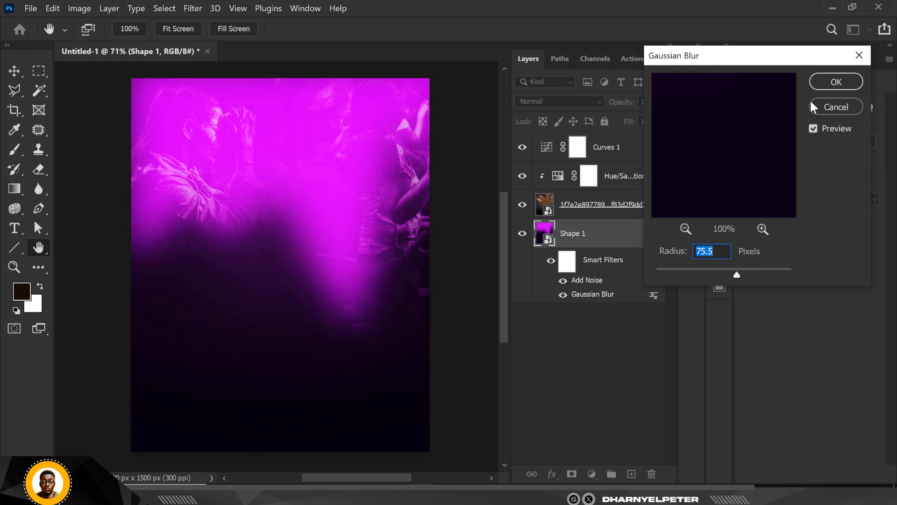
{"action": "left_click", "coordinate": [816, 83]}
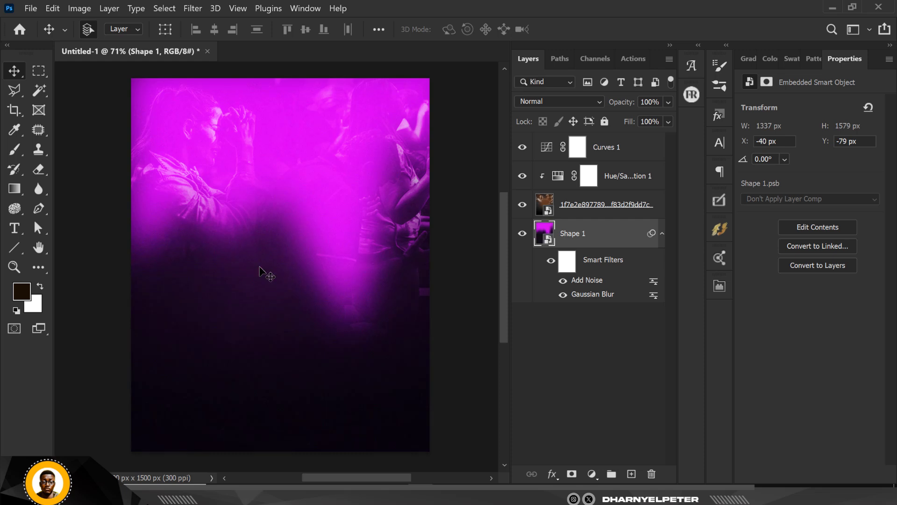
{"action": "key", "text": "v"}
{"action": "scroll", "coordinate": [262, 267], "scroll_direction": "down", "scroll_amount": 2}
{"action": "scroll", "coordinate": [265, 265], "scroll_direction": "up", "scroll_amount": 2}
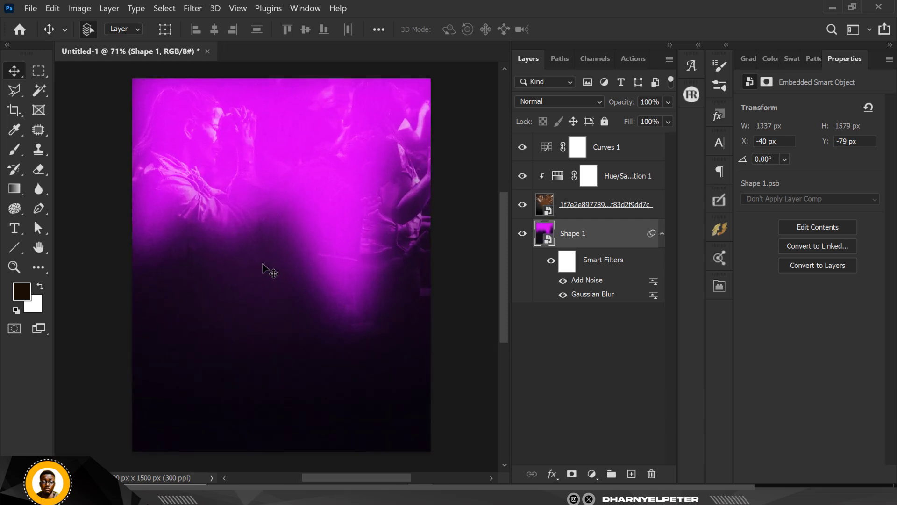
{"action": "mouse_move", "coordinate": [263, 266]}
{"action": "left_mouse_down"}
{"action": "mouse_move", "coordinate": [286, 256]}
{"action": "mouse_move", "coordinate": [275, 255]}
{"action": "left_mouse_up"}
Lower the crowd photo layer's fill to 84%
{"action": "left_click", "coordinate": [613, 199]}
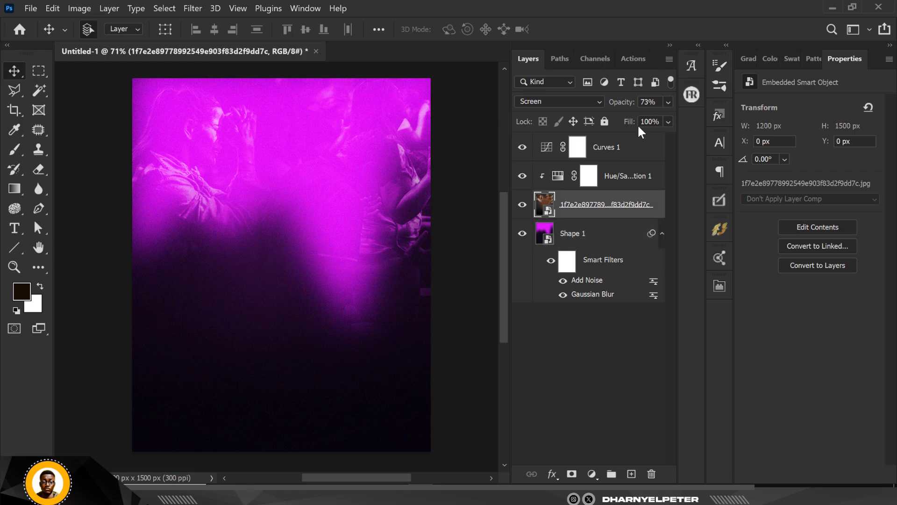
{"action": "left_click", "coordinate": [667, 122]}
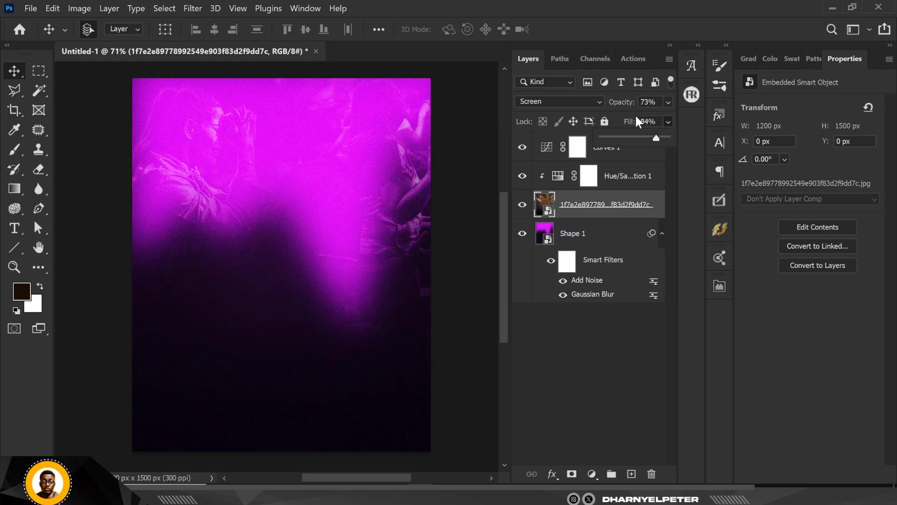
{"action": "left_click", "coordinate": [447, 259]}
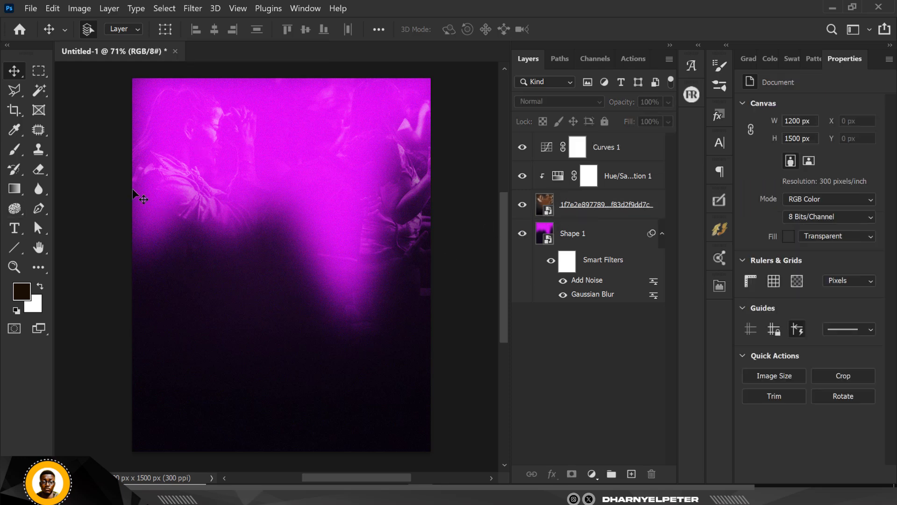
Create a new layer above the Curves adjustment and add the white text RESTOR just below the woman's sleeve
{"action": "left_click", "coordinate": [14, 227]}
{"action": "left_click", "coordinate": [134, 227]}
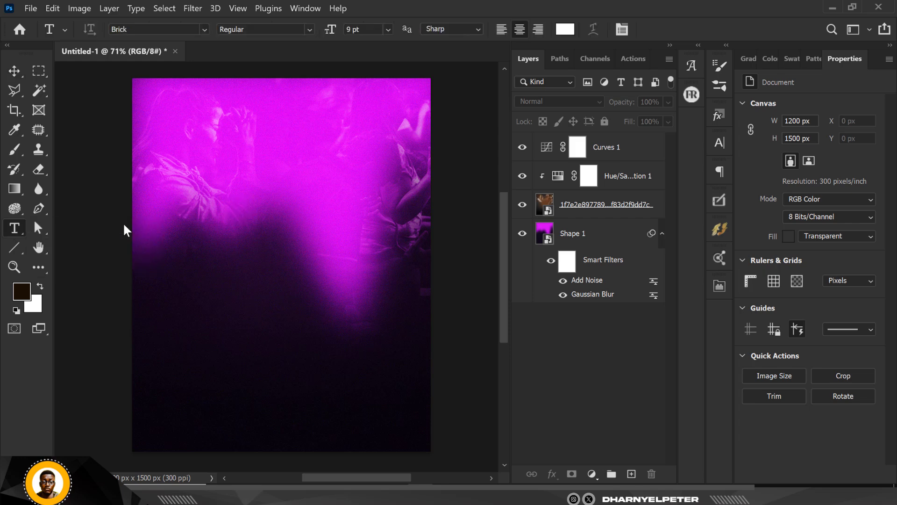
{"action": "left_click", "coordinate": [618, 152]}
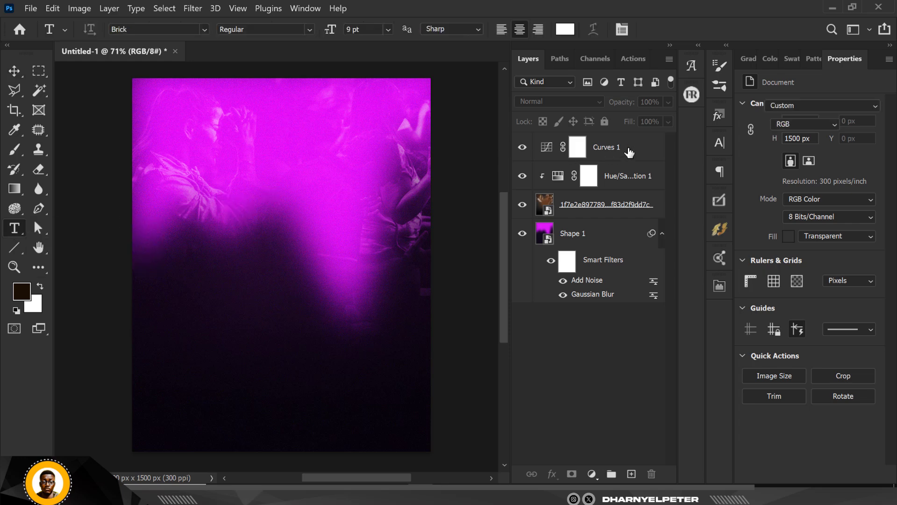
{"action": "left_click", "coordinate": [630, 475]}
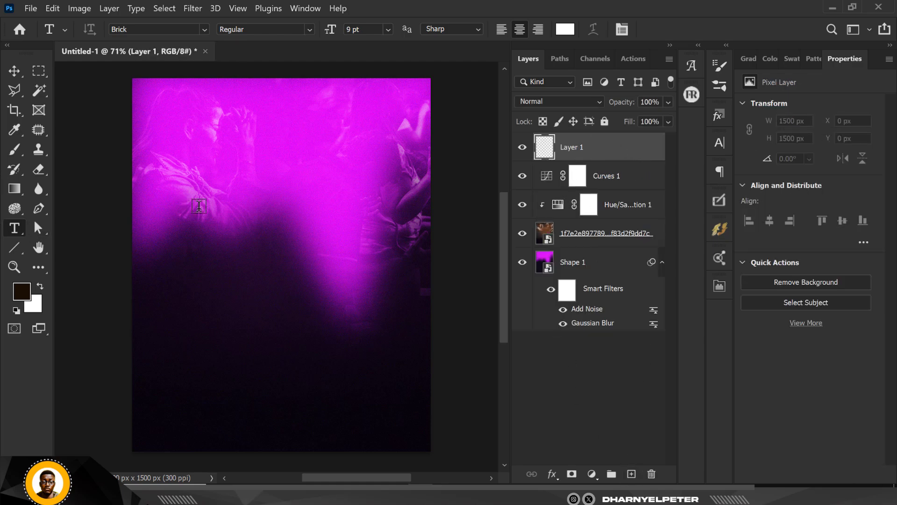
{"action": "left_click", "coordinate": [226, 222]}
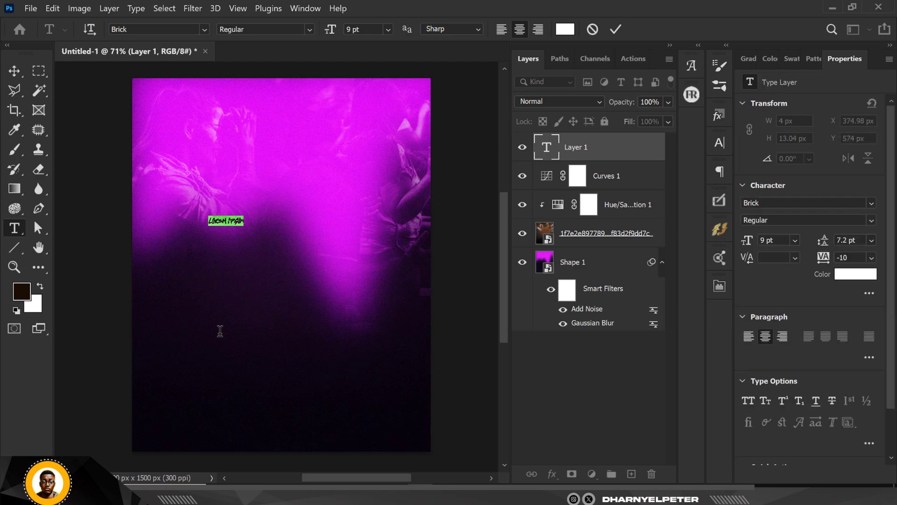
{"action": "type", "text": "RES"}
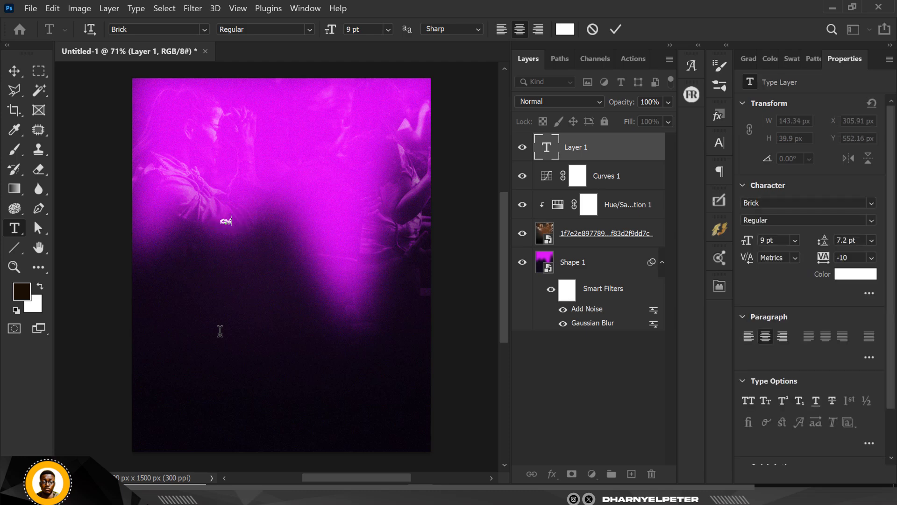
{"action": "type", "text": "TOR"}
{"action": "left_click", "coordinate": [13, 71]}
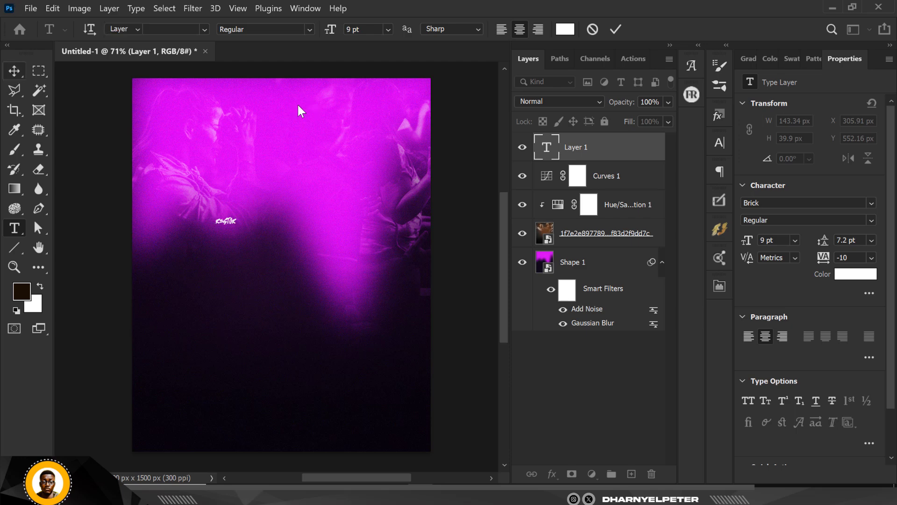
Change the font of the RESTOR text to KiloGram
{"action": "left_click", "coordinate": [769, 204]}
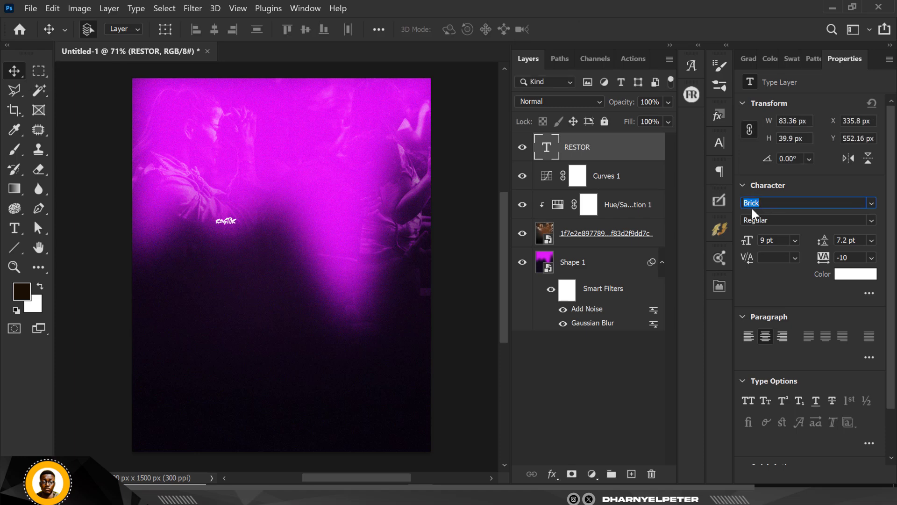
{"action": "left_click", "coordinate": [872, 204]}
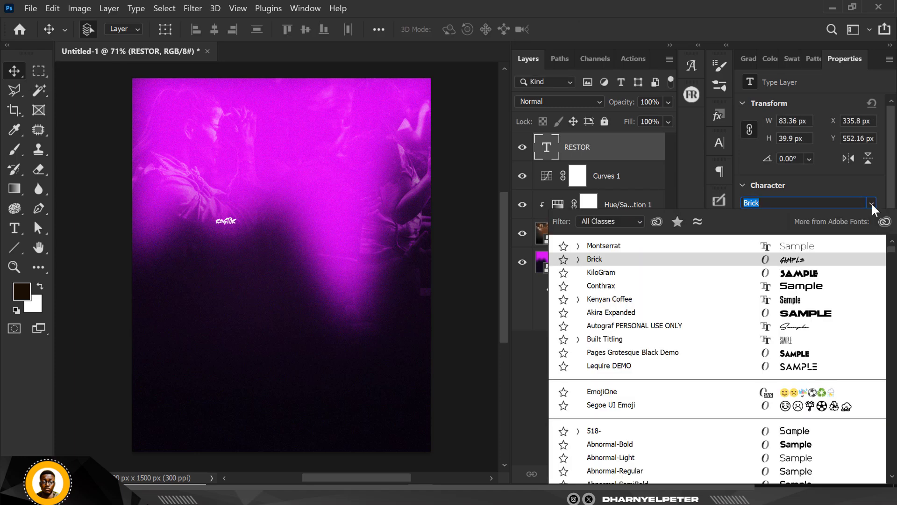
{"action": "left_click", "coordinate": [792, 274]}
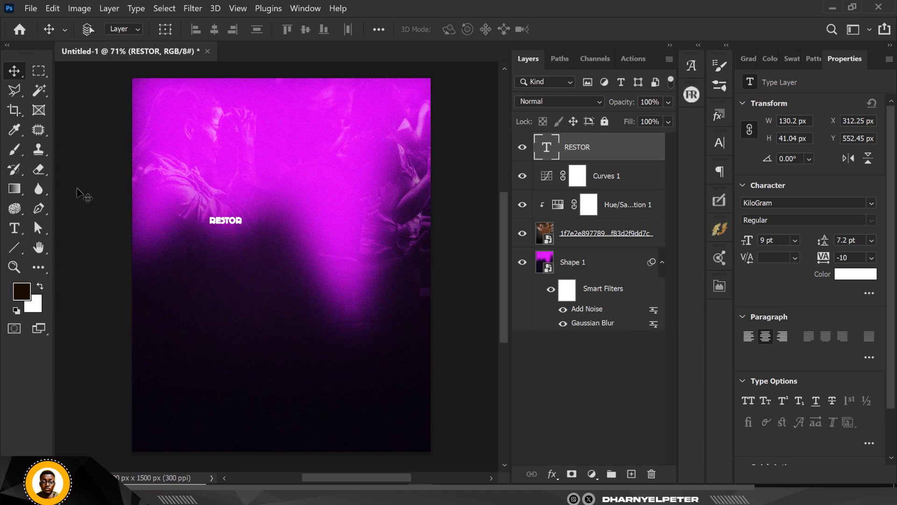
Scale the RESTOR text proportionally to about 544% and move it to the horizontal centre of the poster
{"action": "key", "text": "ctrl+t"}
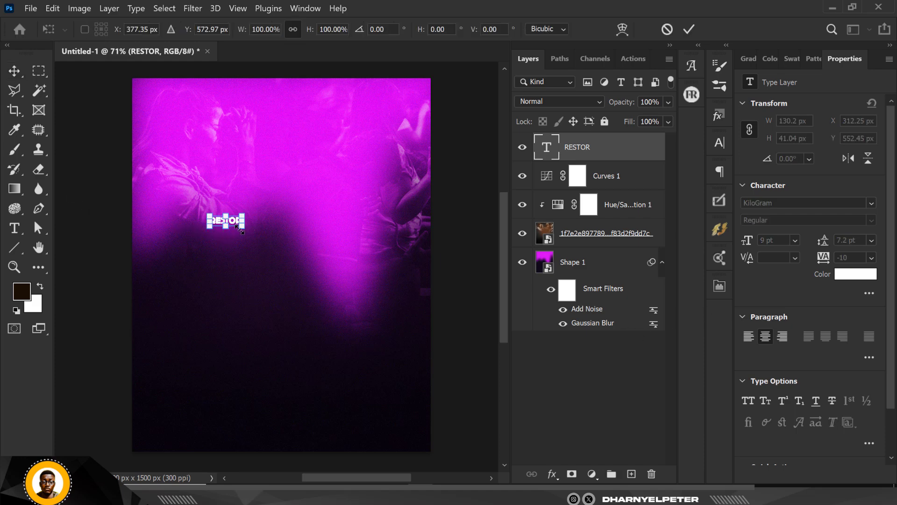
{"action": "left_click_drag", "start_coordinate": [244, 225], "coordinate": [372, 310]}
{"action": "key", "text": "Return"}
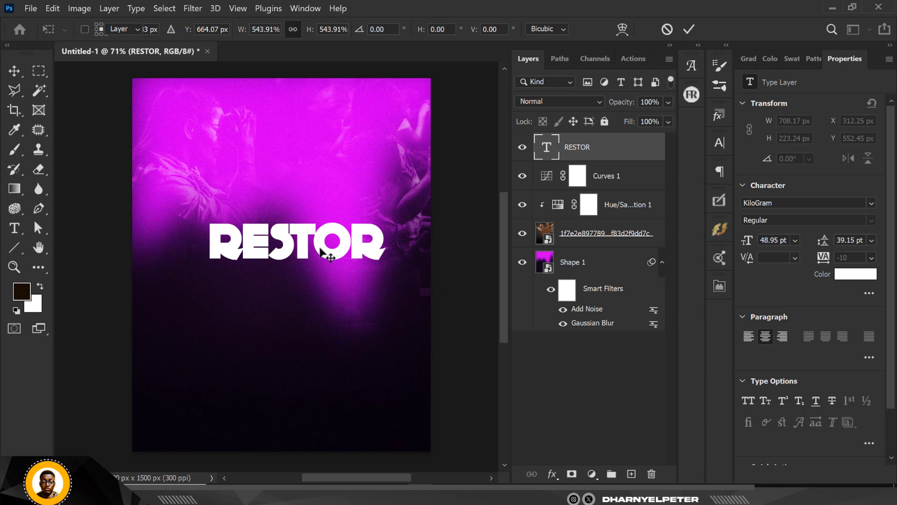
{"action": "left_click_drag", "start_coordinate": [312, 243], "coordinate": [284, 231]}
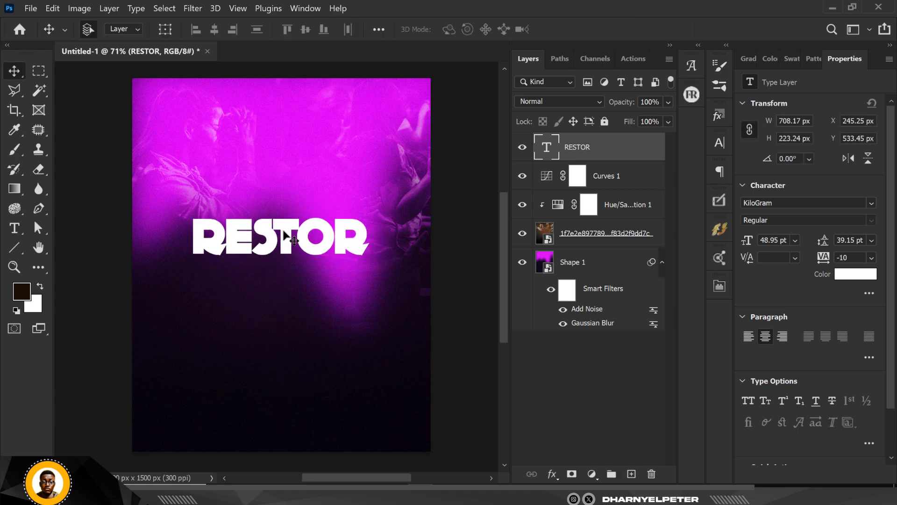
Duplicate the RESTOR text, place the copy directly beneath the original, and change its wording to ATION
{"action": "key", "text": "ctrl+j"}
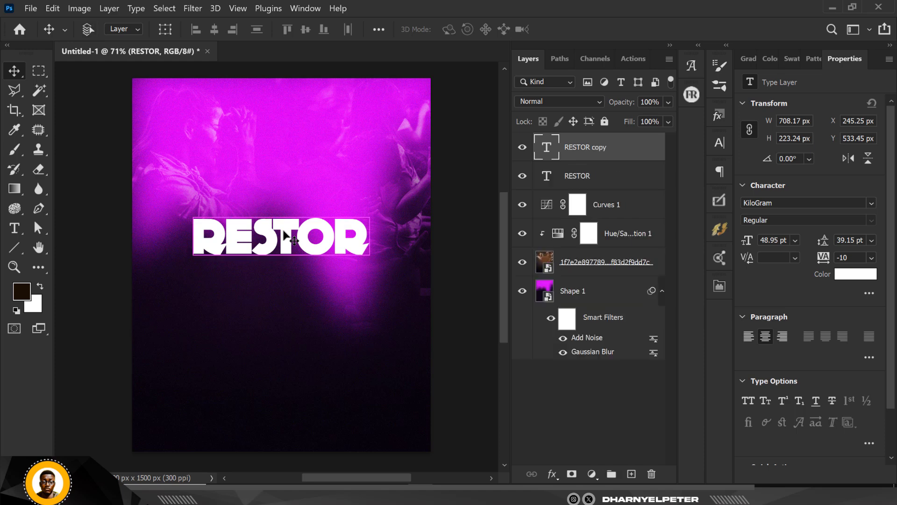
{"action": "key", "text": "ctrl+t"}
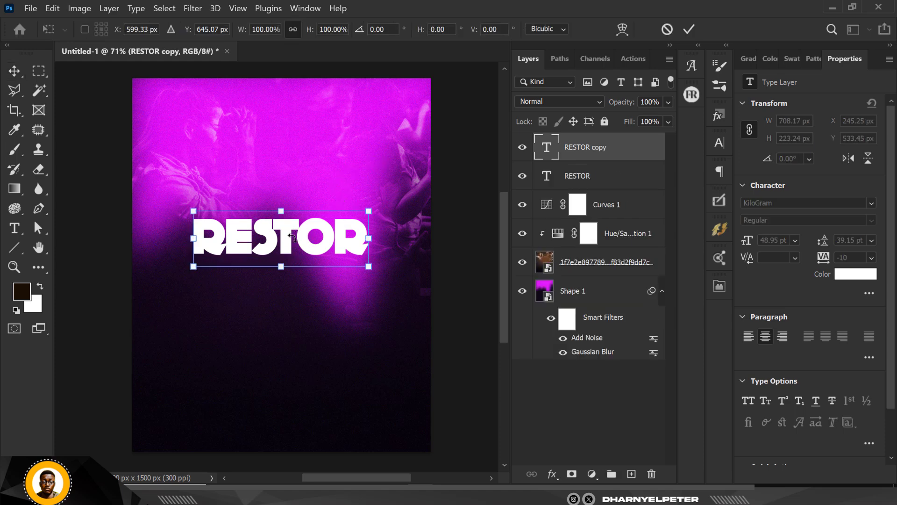
{"action": "left_click_drag", "start_coordinate": [289, 236], "coordinate": [288, 270]}
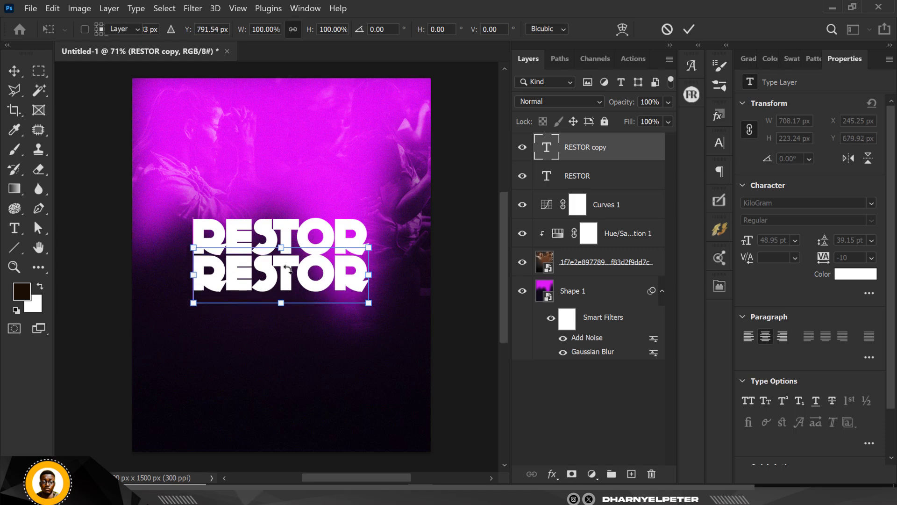
{"action": "key", "text": "Return"}
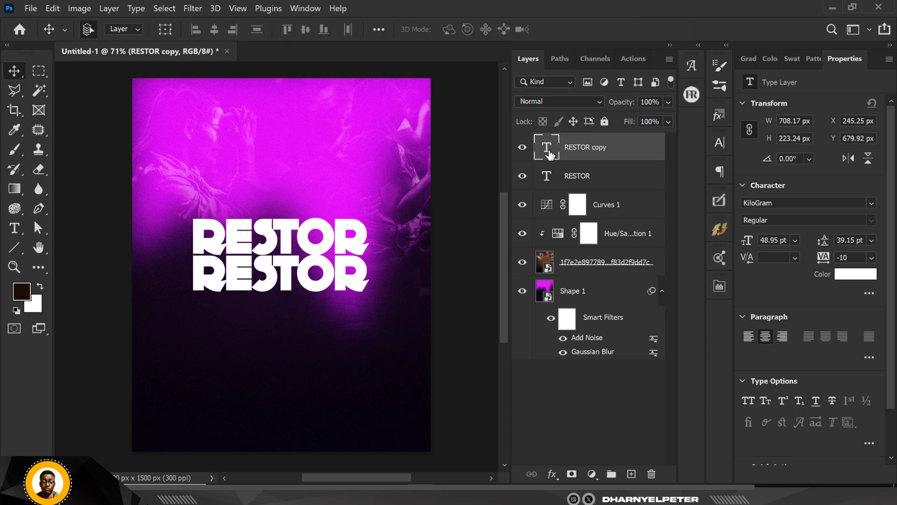
{"action": "double_click", "coordinate": [550, 154]}
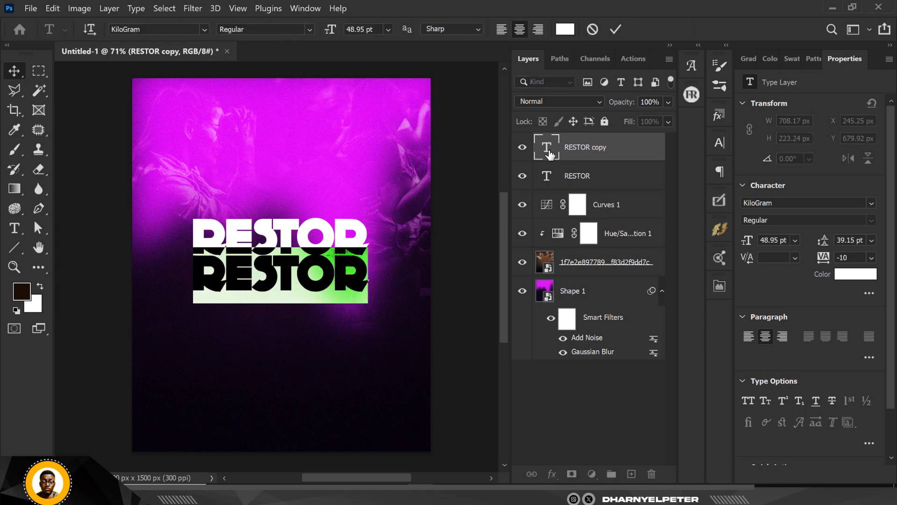
{"action": "type", "text": "ATION"}
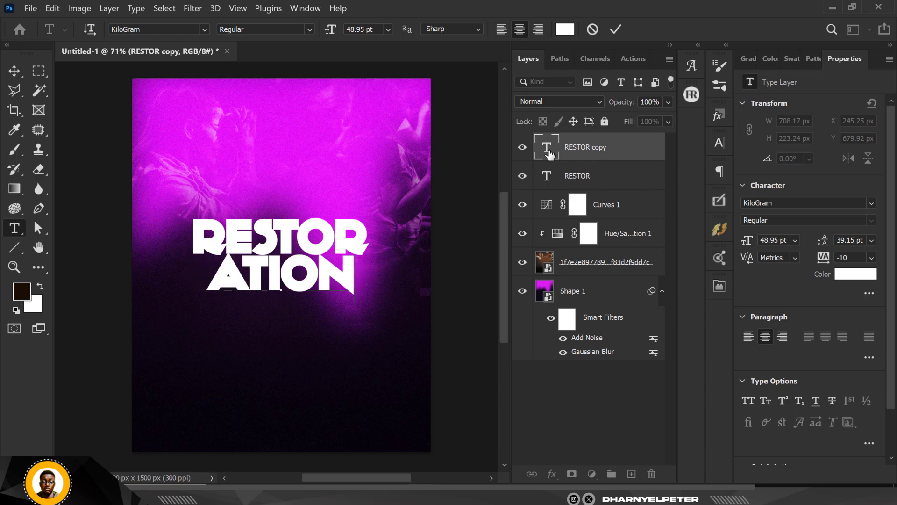
{"action": "left_click", "coordinate": [17, 70]}
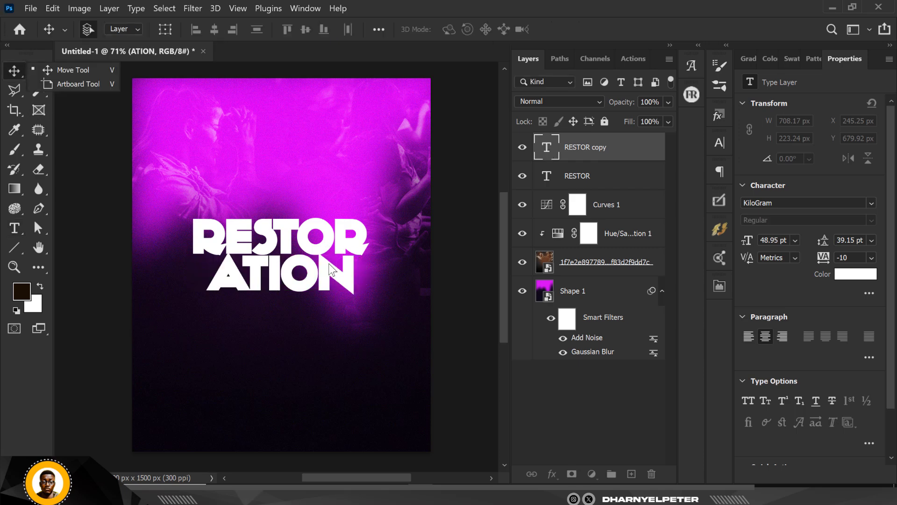
Shift ATION slightly down and enlarge it proportionally to about 59.7 pt, roughly matching the width of RESTOR
{"action": "left_click_drag", "start_coordinate": [325, 273], "coordinate": [327, 277]}
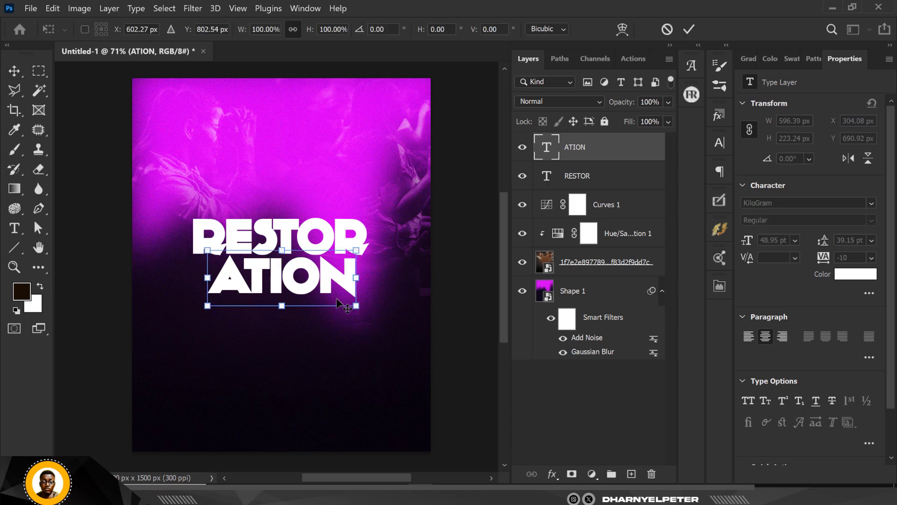
{"action": "left_click_drag", "start_coordinate": [355, 306], "coordinate": [369, 308]}
{"action": "key", "text": "Return"}
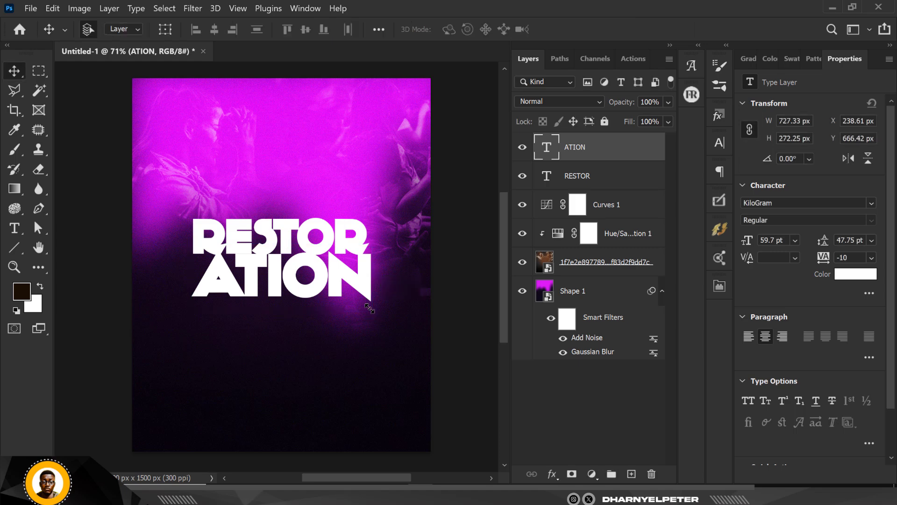
Nudge ATION about 30 px to the left and 11 px down so it sits neatly beneath RESTOR
{"action": "key", "text": "Left"}
{"action": "key", "text": "Left"}
{"action": "key", "text": "Left"}
{"action": "key", "text": "Left"}
{"action": "key", "text": "Left"}
{"action": "key", "text": "Left"}
{"action": "key", "text": "Left"}
{"action": "key", "text": "Left"}
{"action": "key", "text": "Left"}
{"action": "key", "text": "Left"}
{"action": "key", "text": "Left"}
{"action": "key", "text": "Left"}
{"action": "key", "text": "Left"}
{"action": "key", "text": "Left"}
{"action": "key", "text": "Left"}
{"action": "key", "text": "Left"}
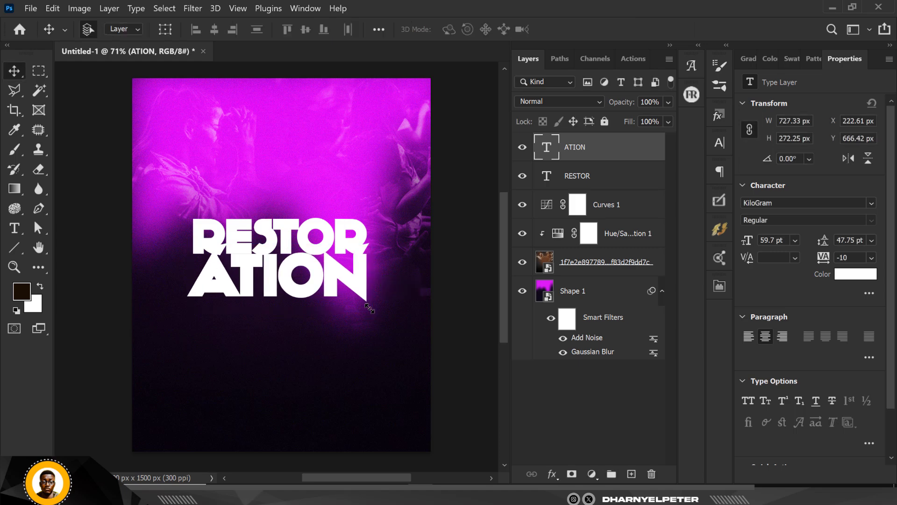
{"action": "key", "text": "Down"}
{"action": "key", "text": "Down"}
{"action": "key", "text": "Down"}
{"action": "key", "text": "Down"}
{"action": "key", "text": "Down"}
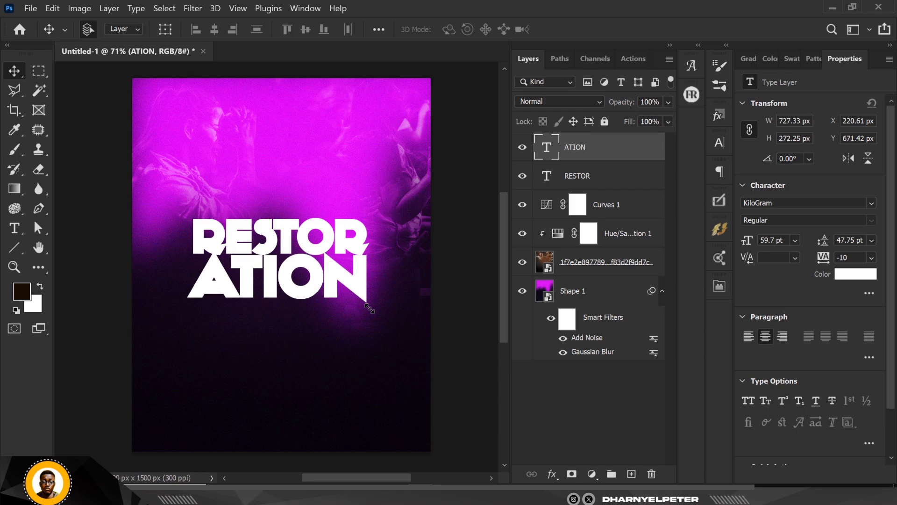
{"action": "key", "text": "Down"}
{"action": "key", "text": "Left"}
{"action": "key", "text": "Left"}
{"action": "key", "text": "Left"}
{"action": "key", "text": "Left"}
{"action": "key", "text": "Left"}
{"action": "key", "text": "Left"}
{"action": "key", "text": "Left"}
{"action": "key", "text": "Left"}
{"action": "key", "text": "Left"}
{"action": "key", "text": "Left"}
{"action": "key", "text": "Left"}
{"action": "key", "text": "Left"}
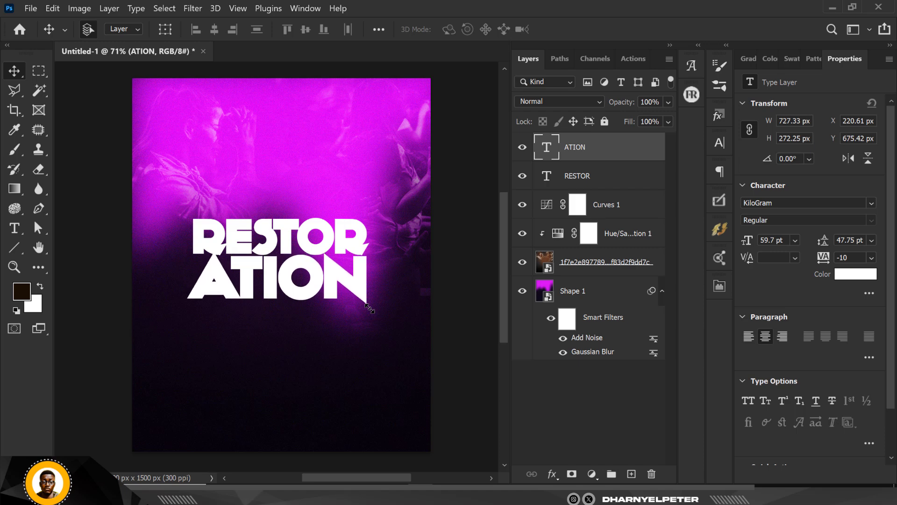
{"action": "key", "text": "Down"}
{"action": "key", "text": "Down"}
{"action": "key", "text": "Down"}
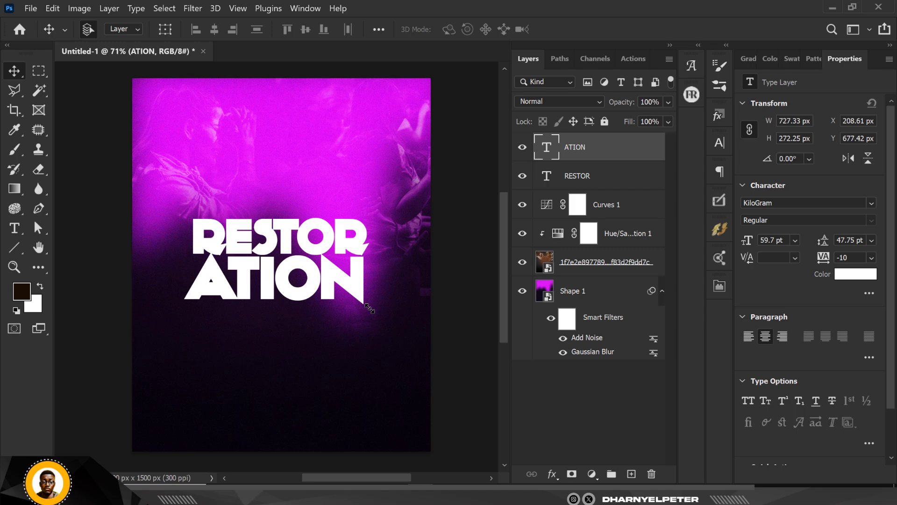
Select the ATION and RESTOR text layers together and move them up about 110 px
{"action": "left_click", "coordinate": [596, 182], "text": "shift"}
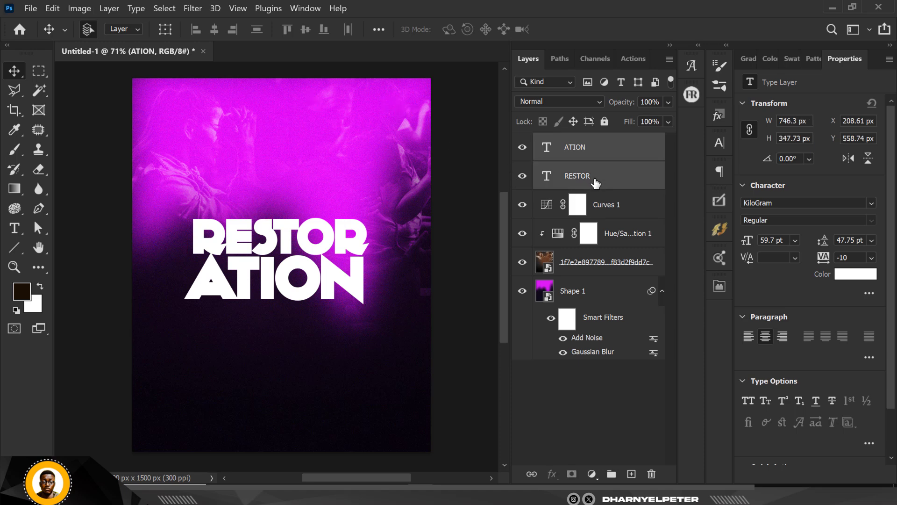
{"action": "key", "text": "shift+Up"}
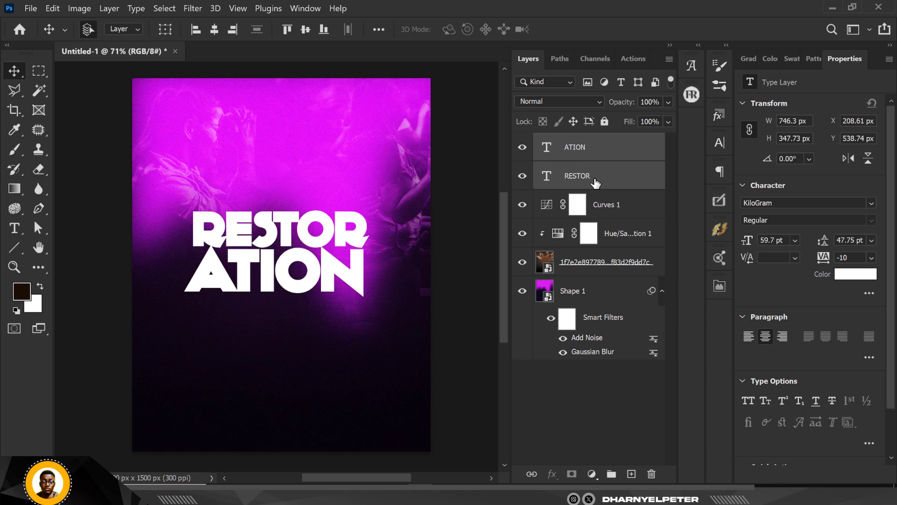
{"action": "key", "text": "shift+Up"}
{"action": "key", "text": "shift+Up"}
{"action": "key", "text": "shift+Up"}
{"action": "key", "text": "shift+Up"}
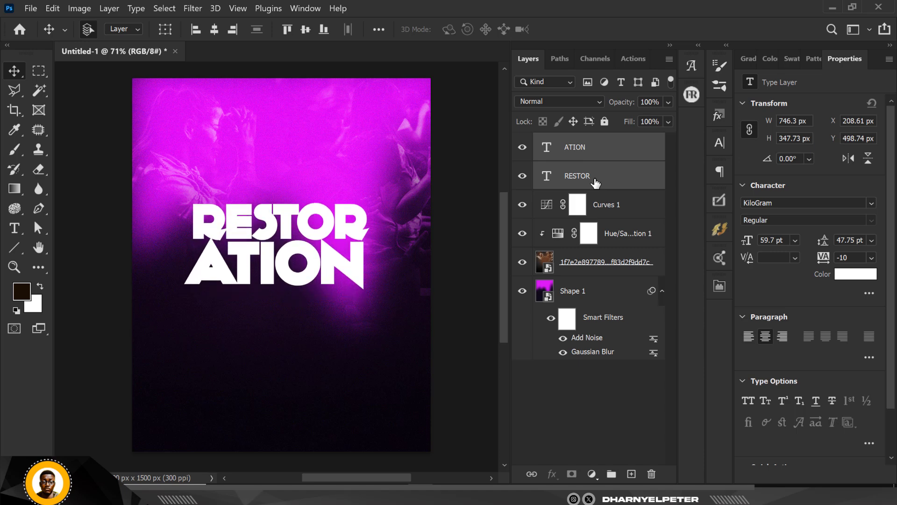
{"action": "key", "text": "shift+Up"}
{"action": "key", "text": "shift+Up"}
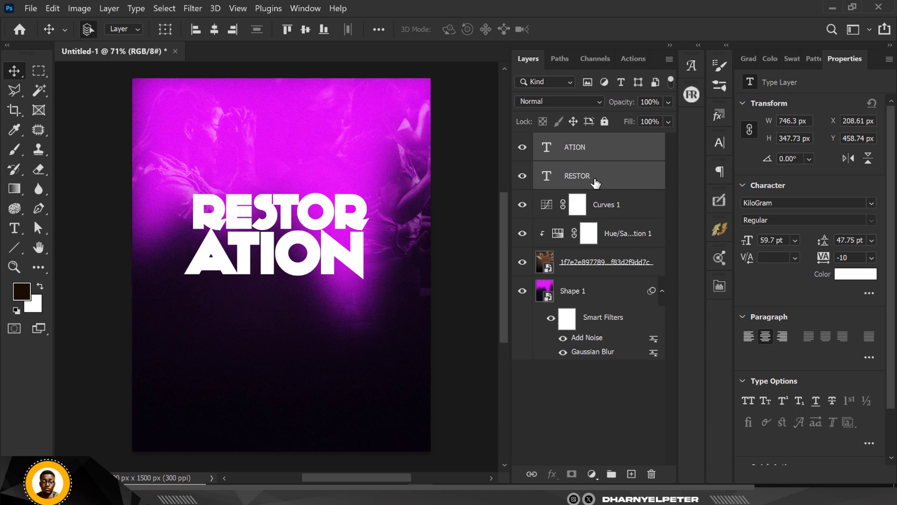
{"action": "key", "text": "shift+Up"}
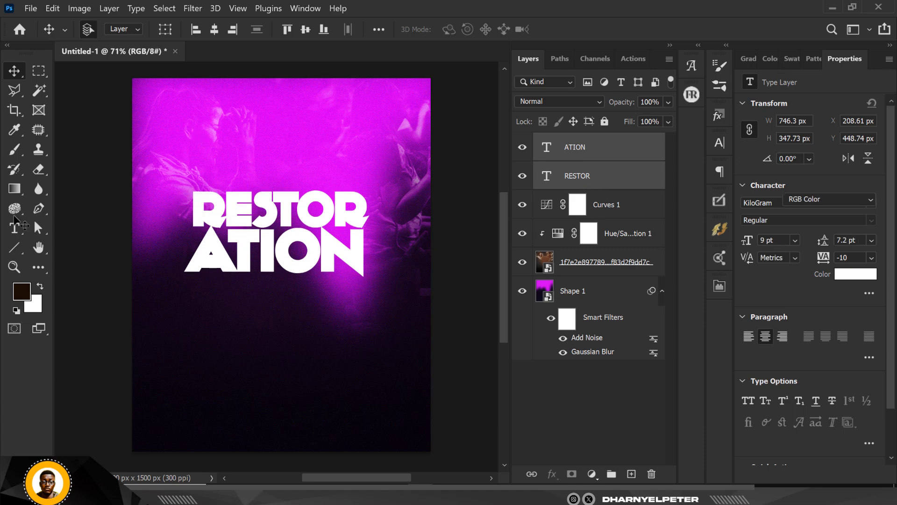
Add a new 9 pt white text layer above ATION in the layer stack, reading Service, placed below the title
{"action": "left_click", "coordinate": [15, 228]}
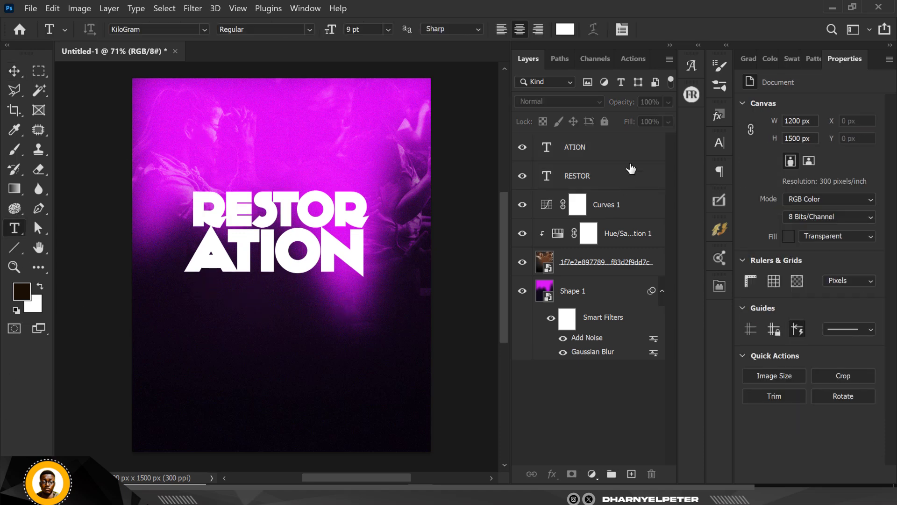
{"action": "left_click", "coordinate": [621, 152]}
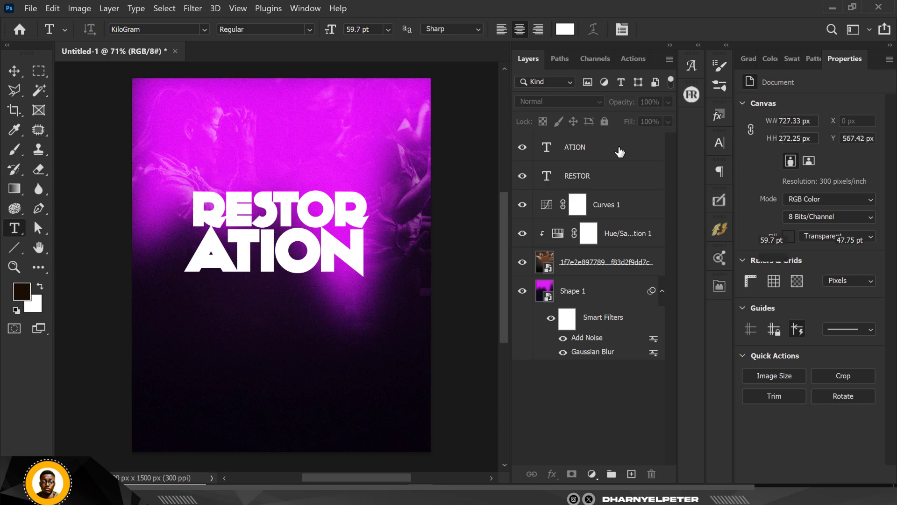
{"action": "left_click", "coordinate": [632, 474]}
{"action": "left_click", "coordinate": [228, 308]}
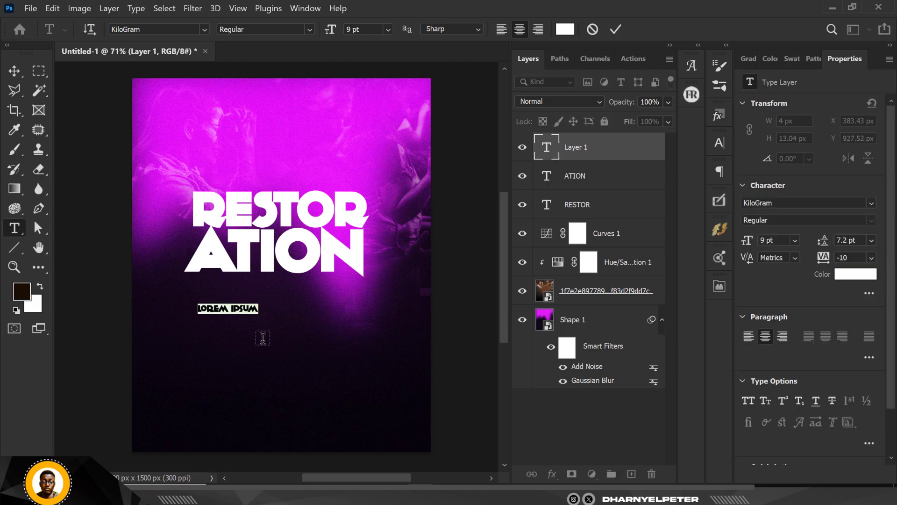
{"action": "key", "text": "ctrl+Left"}
{"action": "type", "text": "SERVICE"}
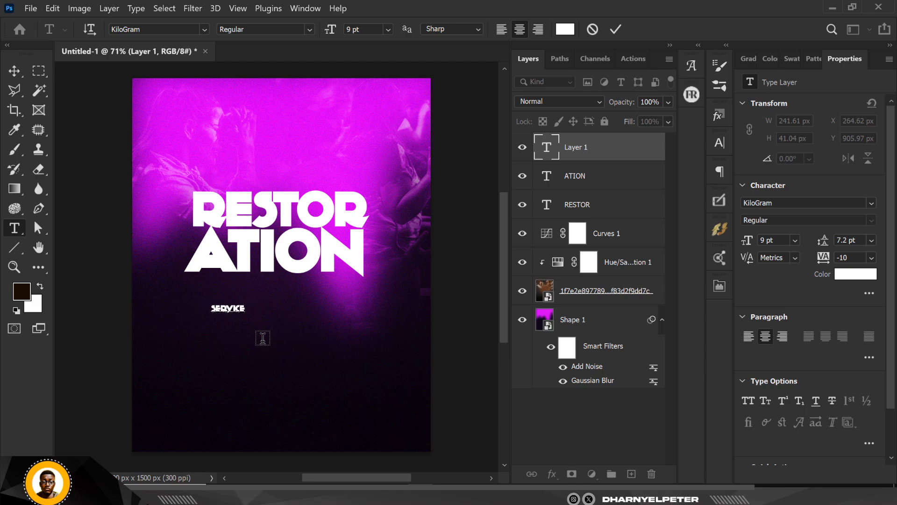
{"action": "left_click", "coordinate": [15, 71]}
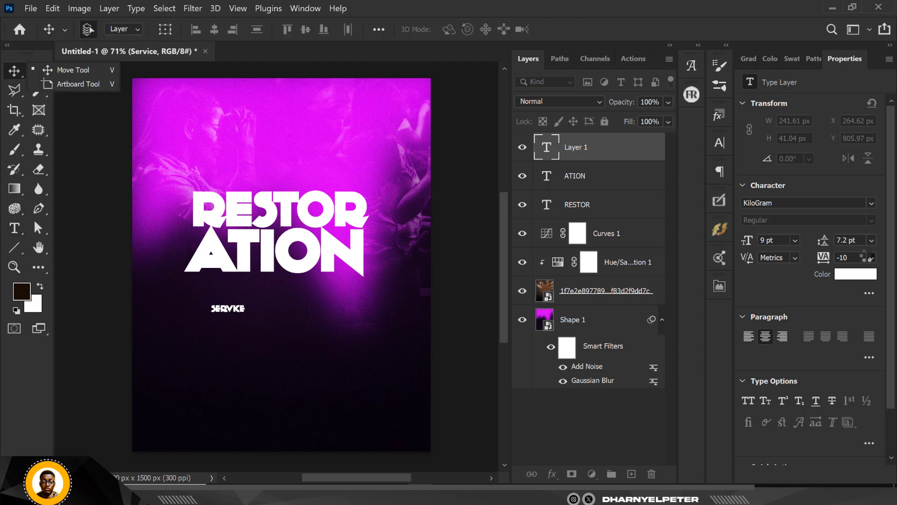
Change the font of the Service text to Brick
{"action": "left_click", "coordinate": [872, 203]}
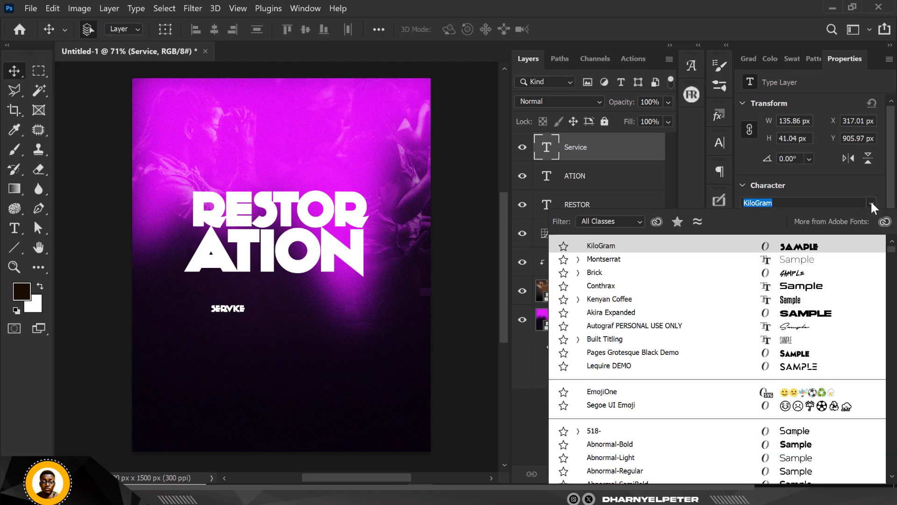
{"action": "left_click", "coordinate": [790, 275]}
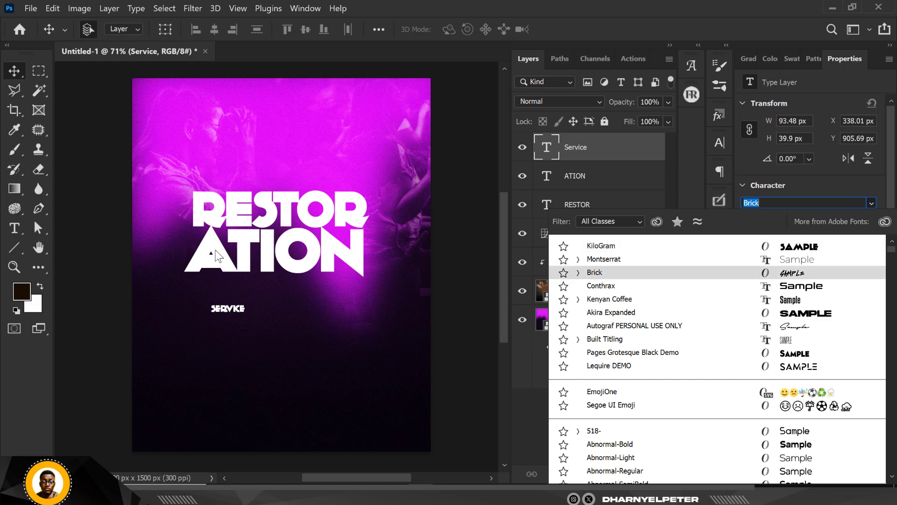
{"action": "key", "text": "Return"}
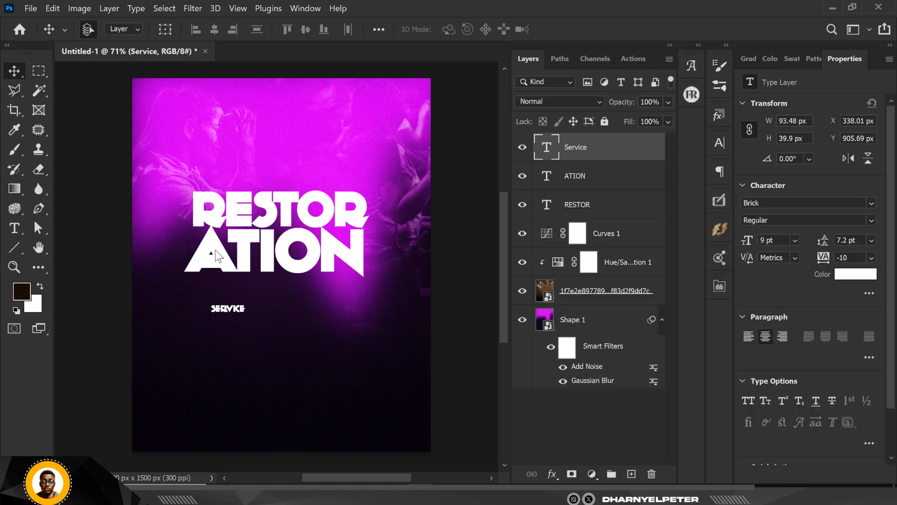
Scale the Service text proportionally to about 465%, extending it up to just beneath ATION
{"action": "key", "text": "ctrl"}
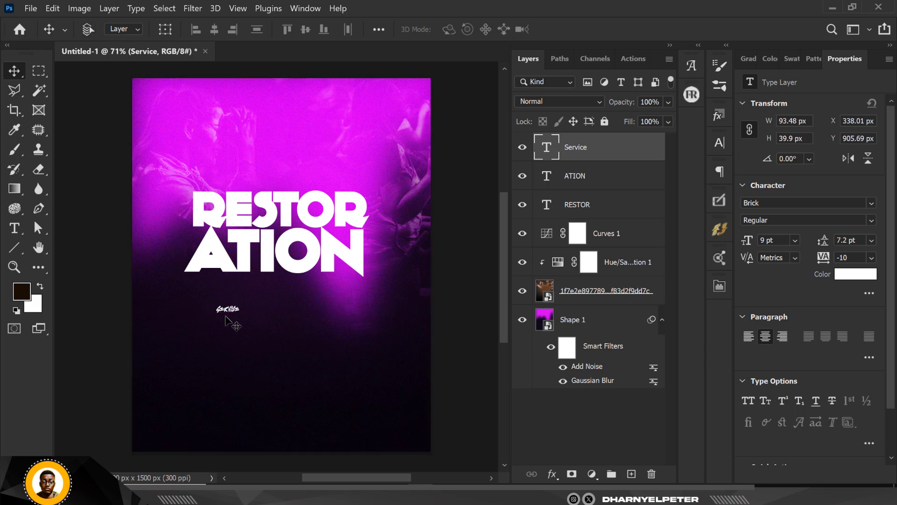
{"action": "key", "text": "ctrl+t"}
{"action": "left_click_drag", "start_coordinate": [240, 305], "coordinate": [323, 256]}
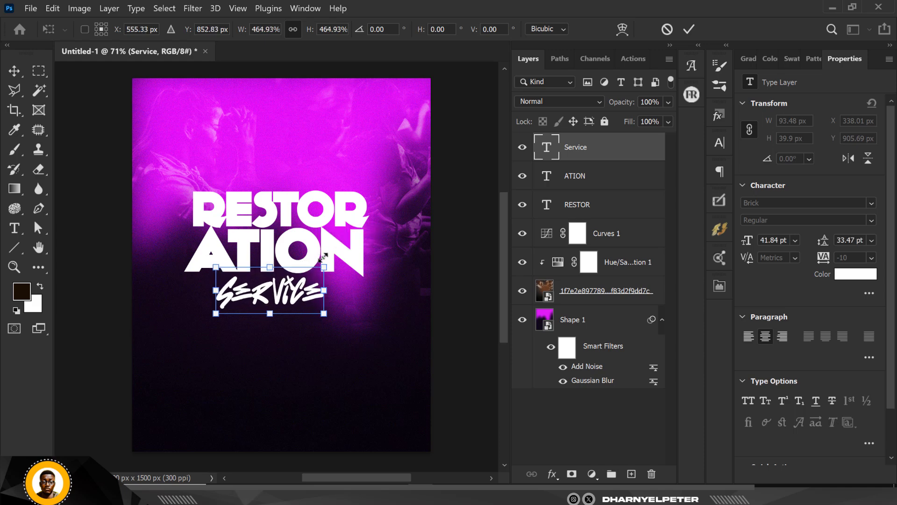
{"action": "key", "text": "Return"}
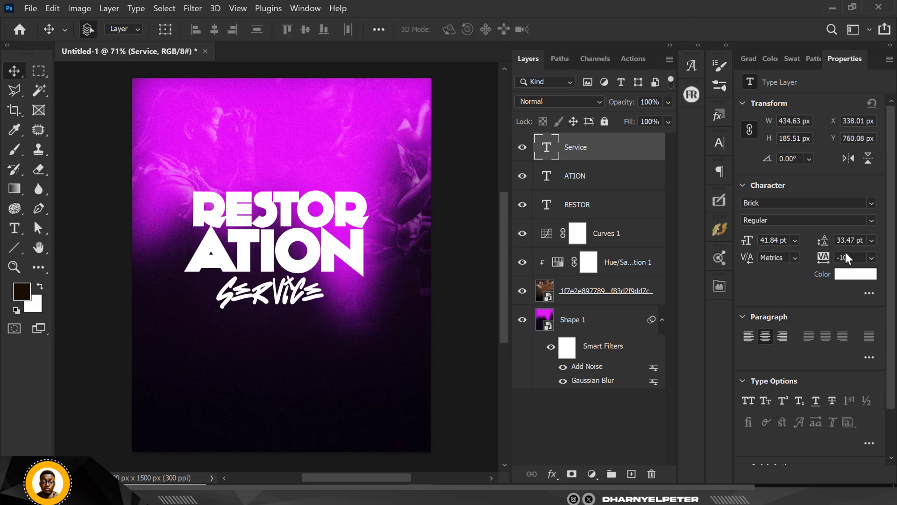
Set the Service text's tracking to 25 and shift it up about 10 px and right about 4 px, closer beneath ATION
{"action": "left_click", "coordinate": [873, 257]}
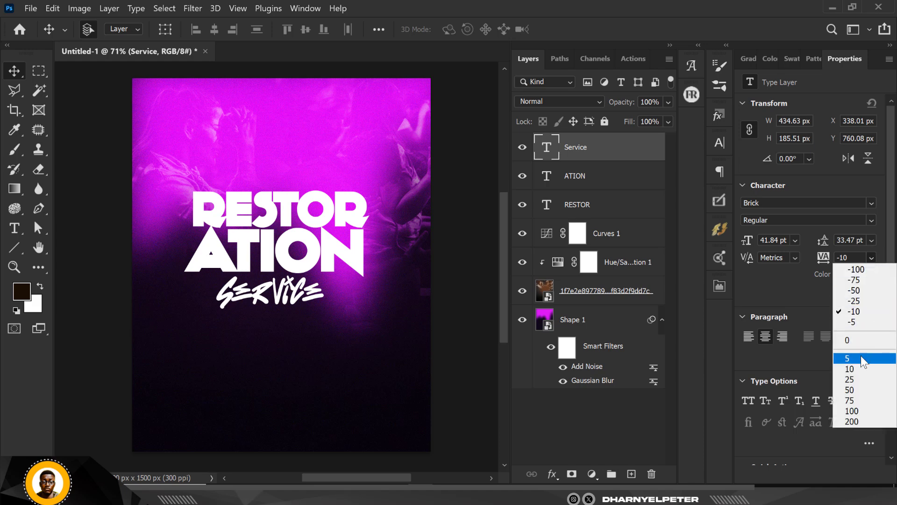
{"action": "left_click", "coordinate": [853, 379]}
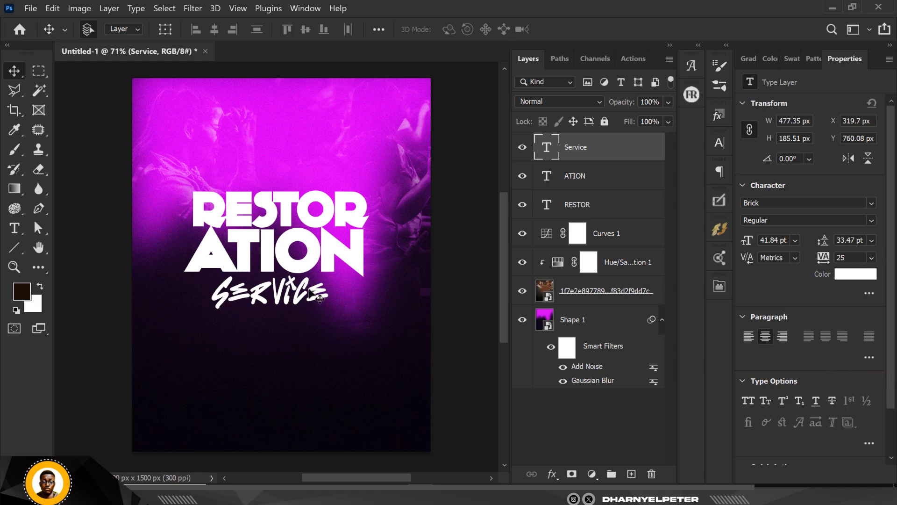
{"action": "scroll", "coordinate": [290, 308], "scroll_direction": "up", "scroll_amount": 4}
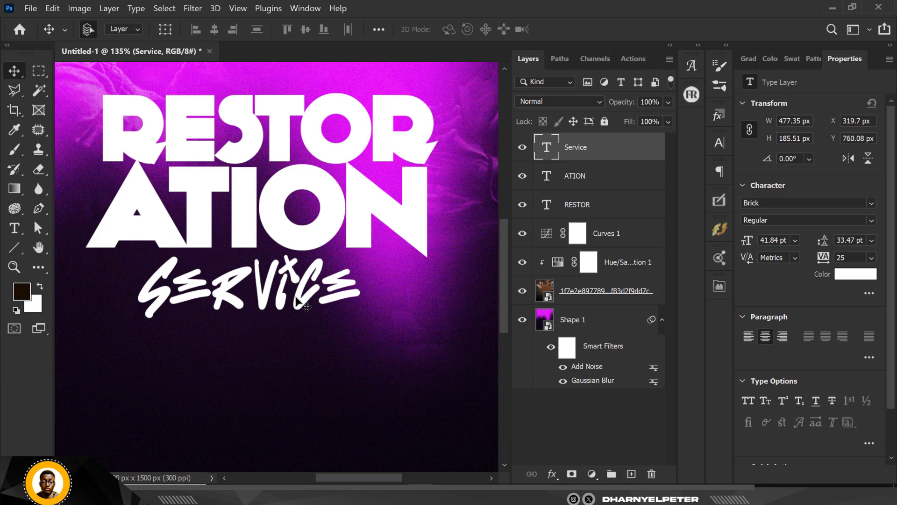
{"action": "left_click_drag", "start_coordinate": [296, 297], "coordinate": [301, 285]}
{"action": "scroll", "coordinate": [308, 285], "scroll_direction": "down", "scroll_amount": 3}
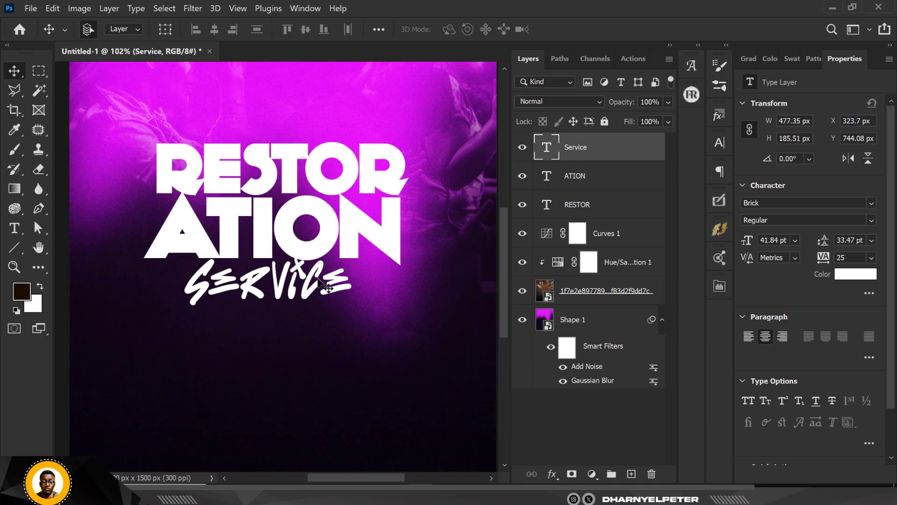
{"action": "key", "text": "Down"}
{"action": "key", "text": "Down"}
{"action": "key", "text": "Down"}
{"action": "key", "text": "Down"}
{"action": "key", "text": "Down"}
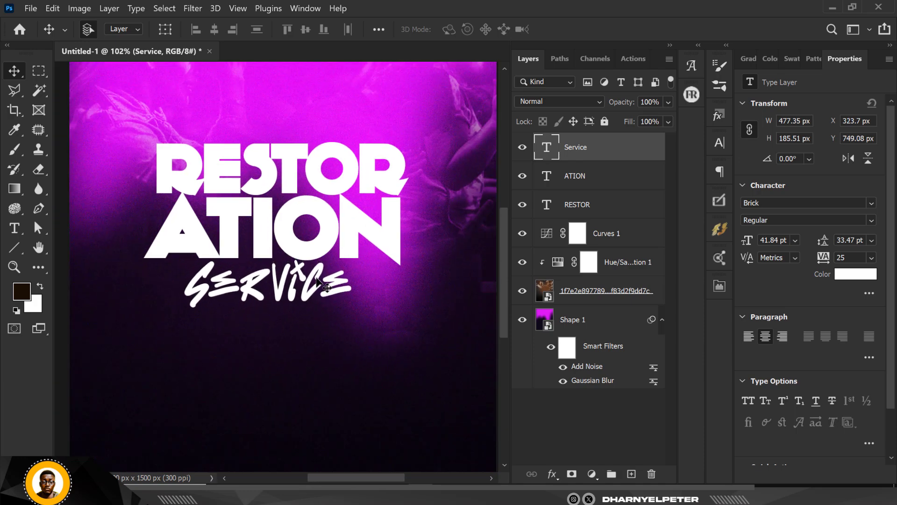
{"action": "scroll", "coordinate": [257, 282], "scroll_direction": "down", "scroll_amount": 3}
{"action": "scroll", "coordinate": [257, 282], "scroll_direction": "up", "scroll_amount": 1}
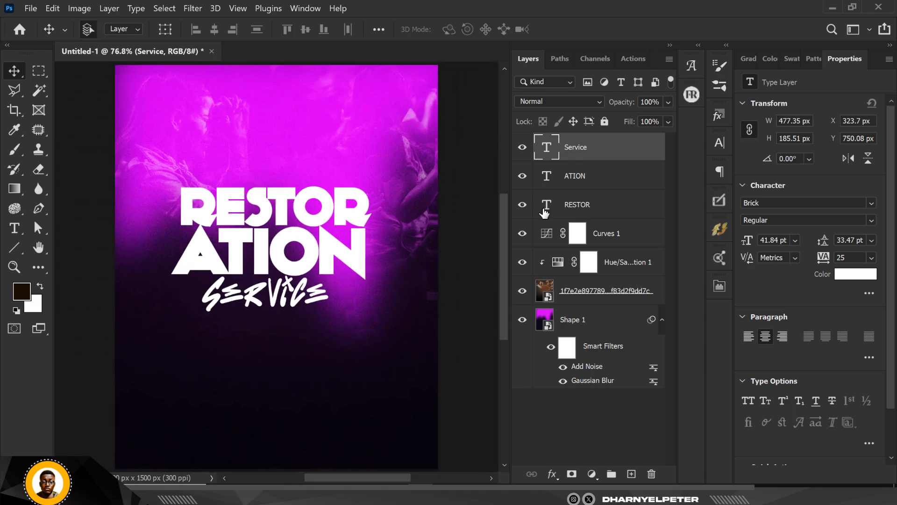
Select the Service, ATION and RESTOR text layers together and scale them proportionally from the centre to about 108%
{"action": "left_click", "coordinate": [618, 212]}
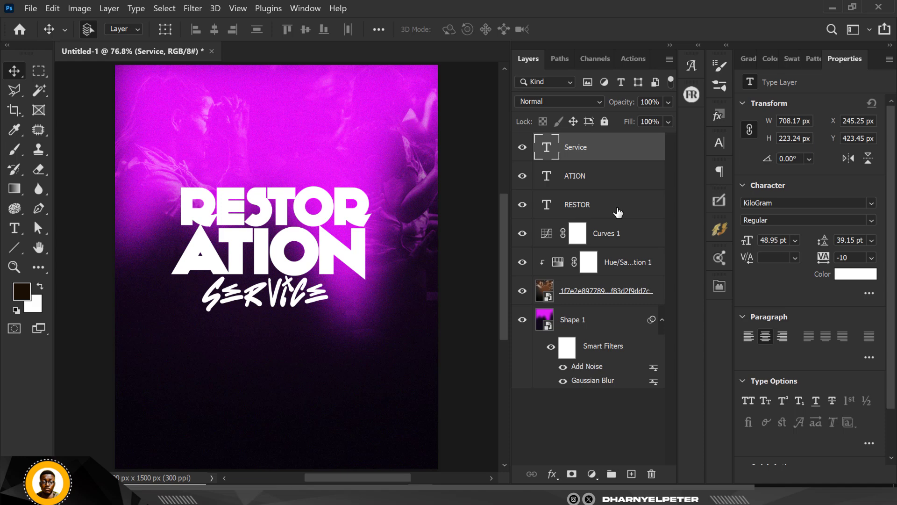
{"action": "left_click", "coordinate": [604, 147], "text": "shift"}
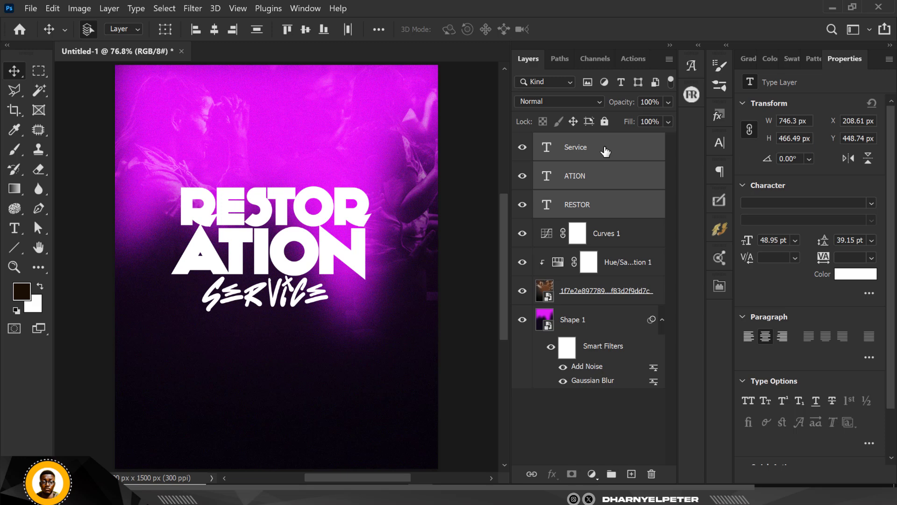
{"action": "key", "text": "ctrl+t"}
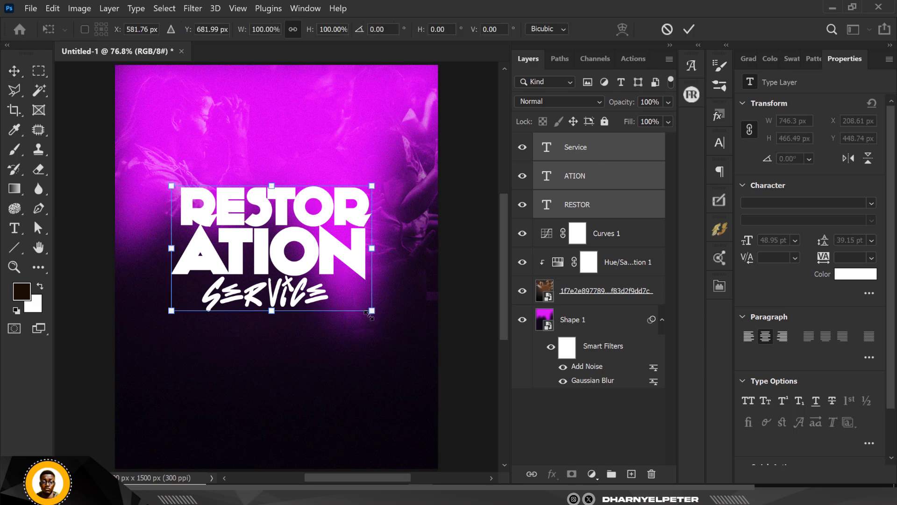
{"action": "left_click_drag", "start_coordinate": [371, 313], "coordinate": [378, 316]}
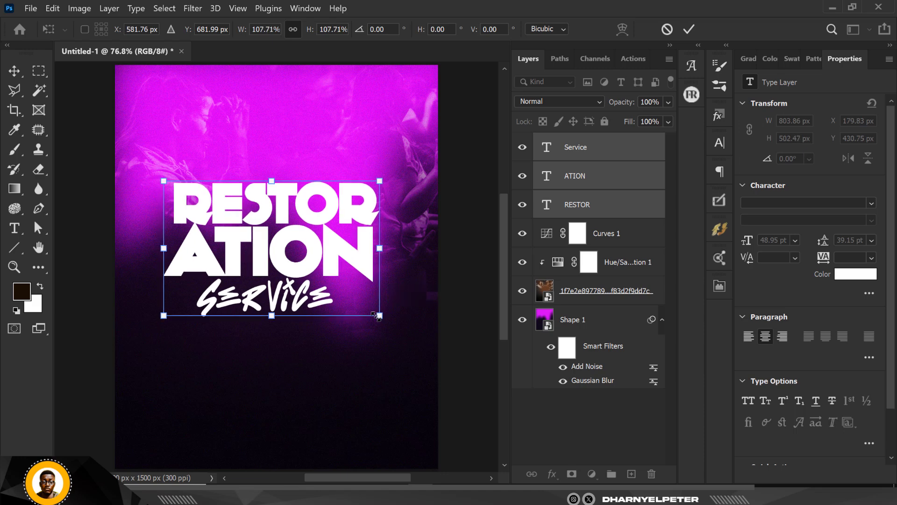
{"action": "key", "text": "Return"}
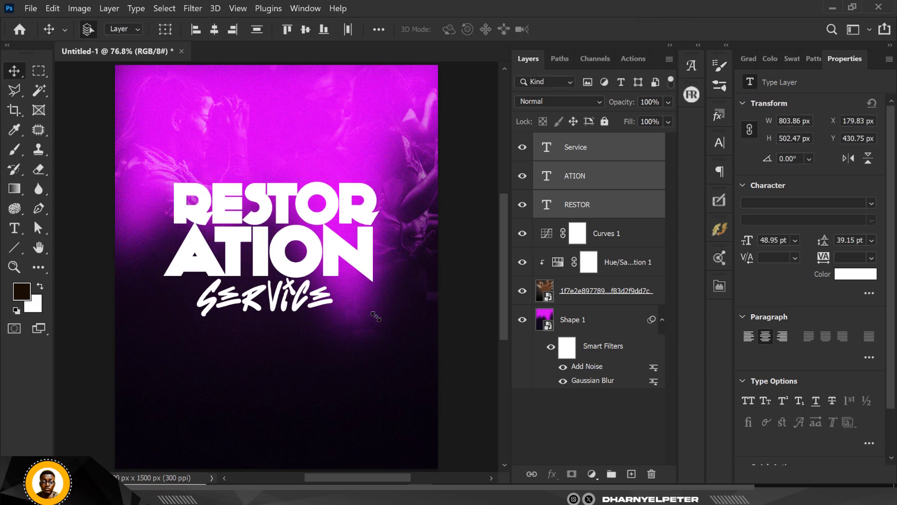
Move the three selected title text layers up about 60 px and right 10 px
{"action": "key", "text": "shift+Up"}
{"action": "key", "text": "shift+Up"}
{"action": "key", "text": "shift+Up"}
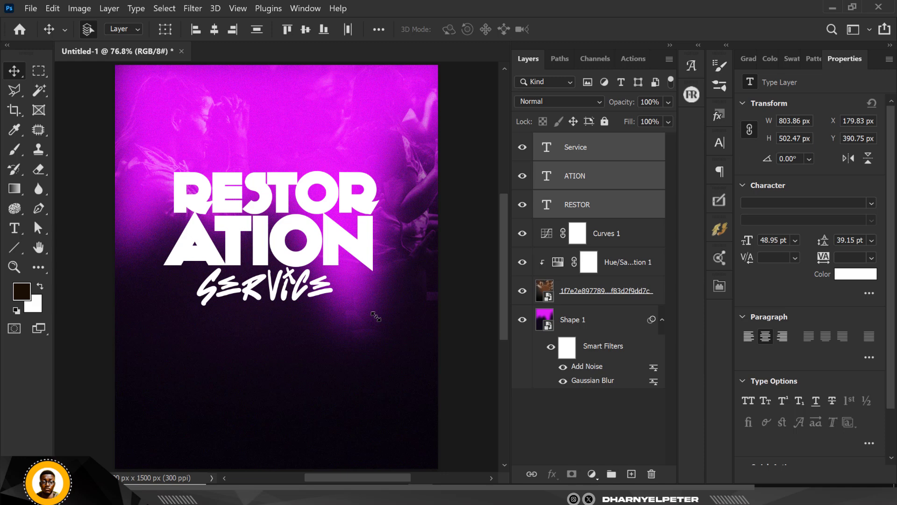
{"action": "key", "text": "shift+Right"}
{"action": "key", "text": "shift+Up"}
{"action": "key", "text": "shift+Up"}
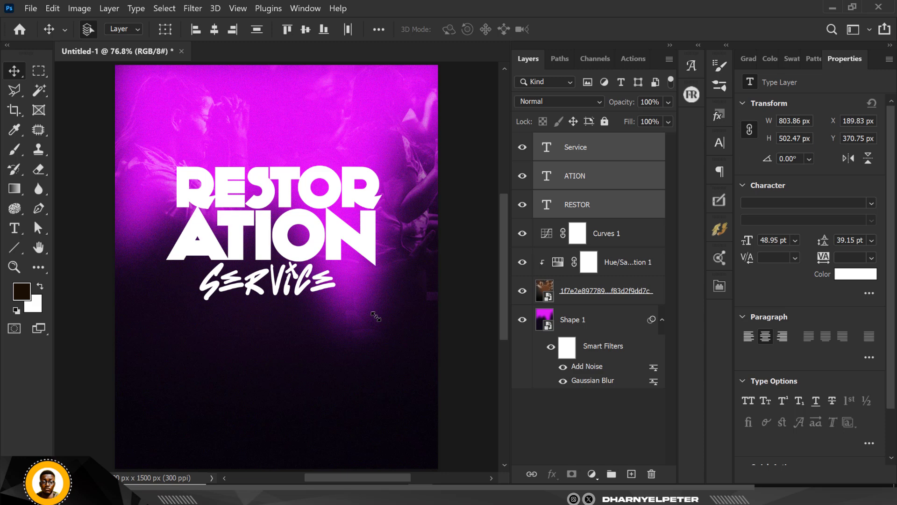
Duplicate the ATION and RESTOR text layers and convert the copies into one smart object placed beneath RESTOR in the layer stack
{"action": "left_click", "coordinate": [606, 182]}
{"action": "left_click", "coordinate": [606, 182]}
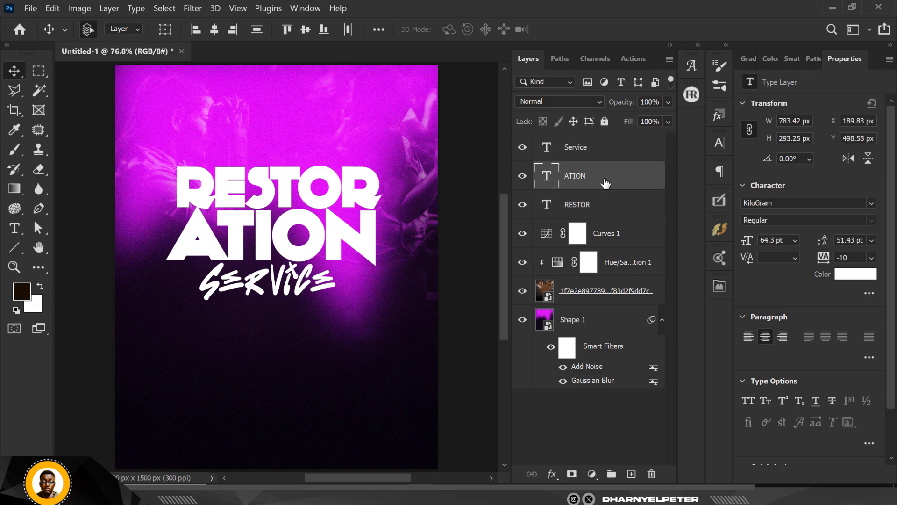
{"action": "left_click", "coordinate": [604, 205], "text": "shift"}
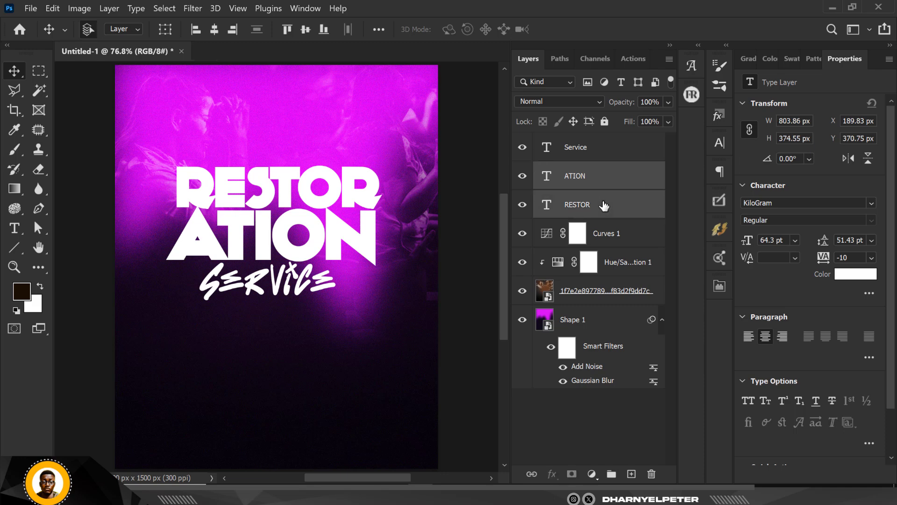
{"action": "key", "text": "ctrl+j"}
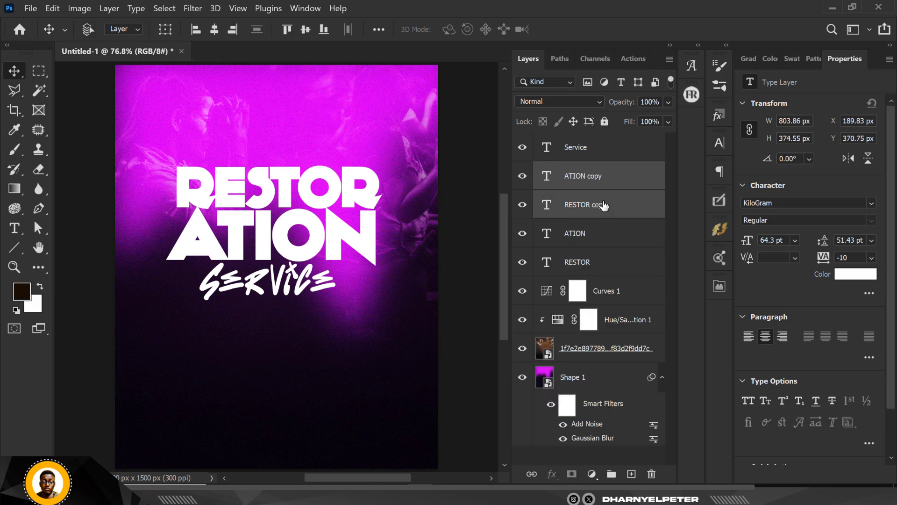
{"action": "right_click", "coordinate": [638, 183]}
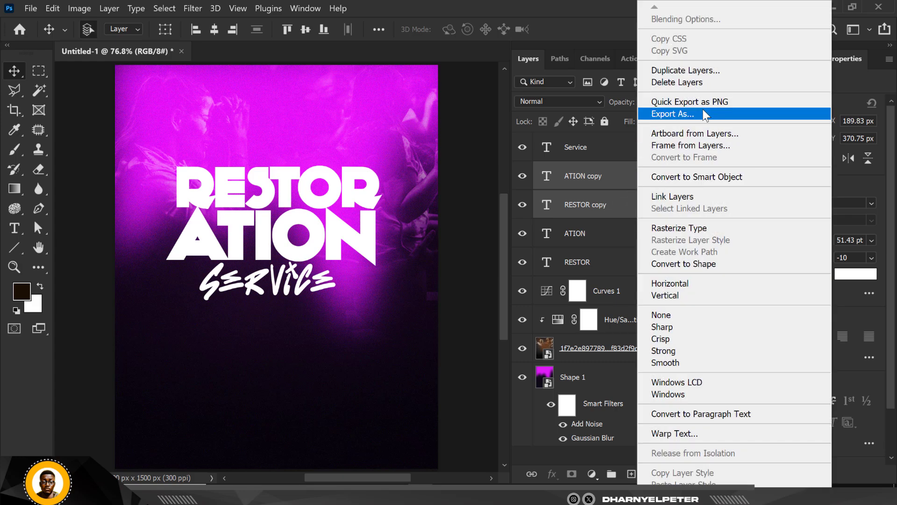
{"action": "left_click", "coordinate": [704, 177]}
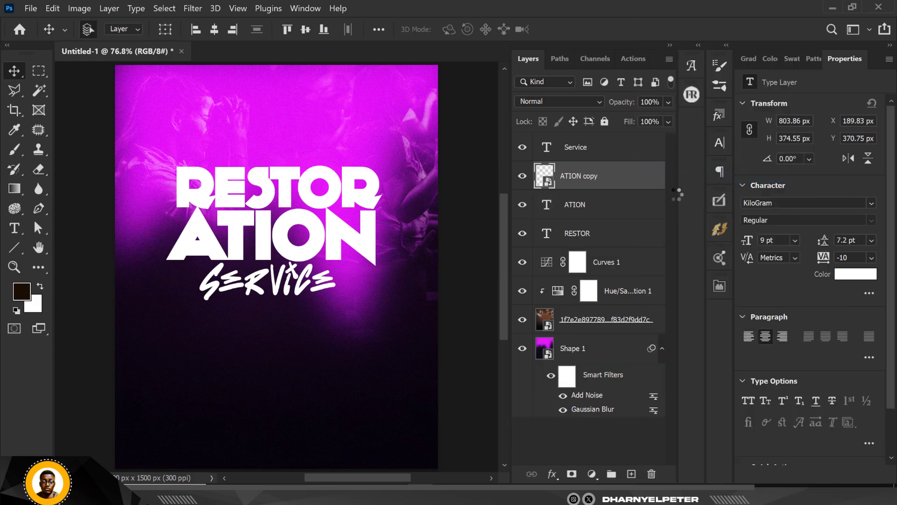
{"action": "left_click_drag", "start_coordinate": [627, 181], "coordinate": [626, 260]}
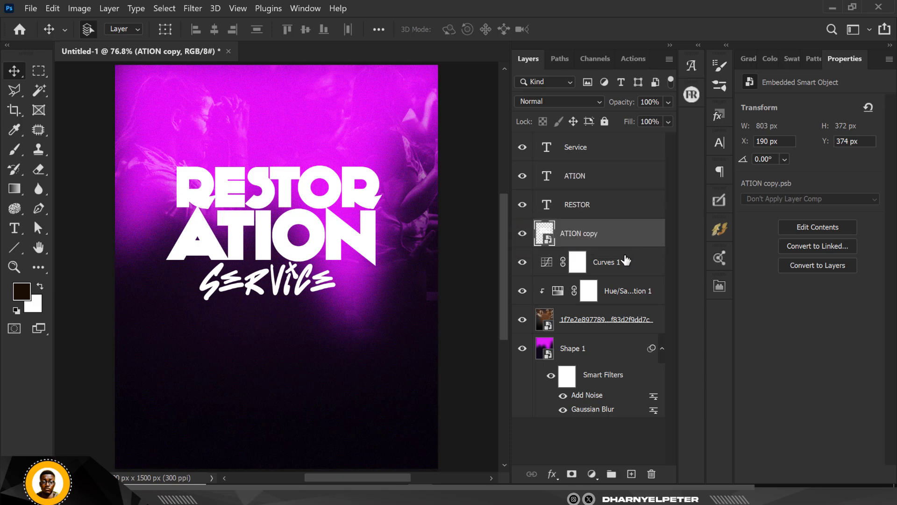
Group the Service, ATION and RESTOR text layers and name the group THEME
{"action": "left_click", "coordinate": [586, 208]}
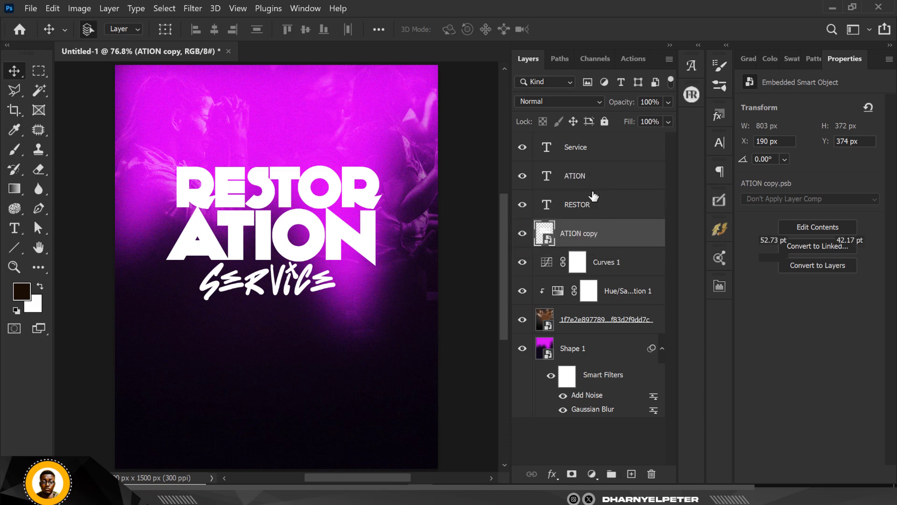
{"action": "left_click", "coordinate": [598, 150], "text": "shift"}
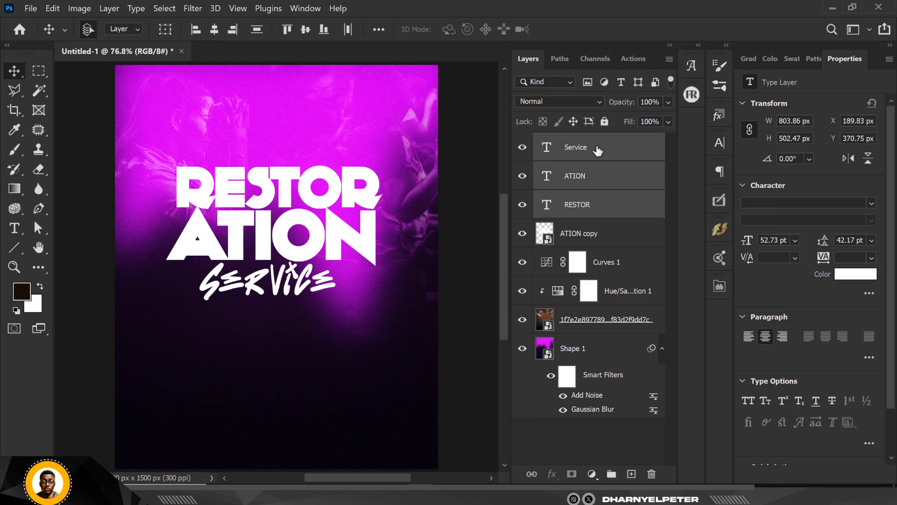
{"action": "left_click_drag", "start_coordinate": [598, 149], "coordinate": [611, 475]}
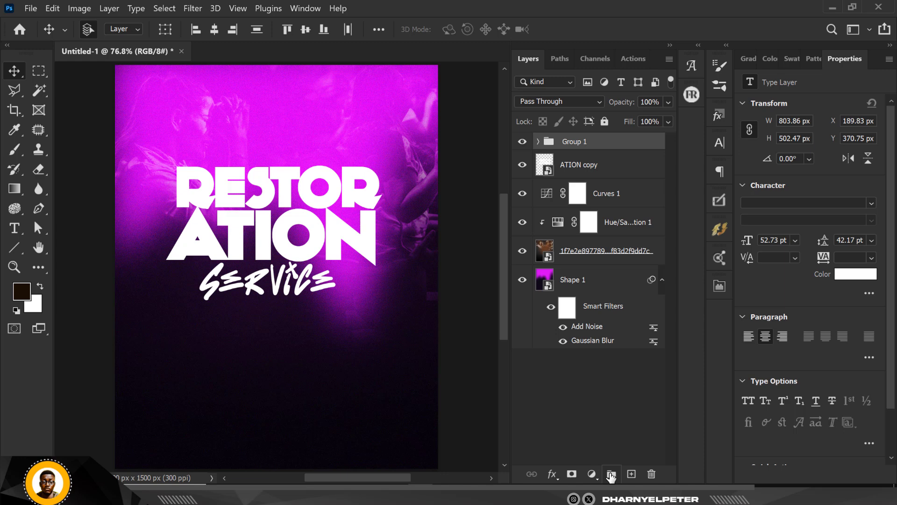
{"action": "left_click", "coordinate": [629, 144]}
{"action": "double_click", "coordinate": [581, 141]}
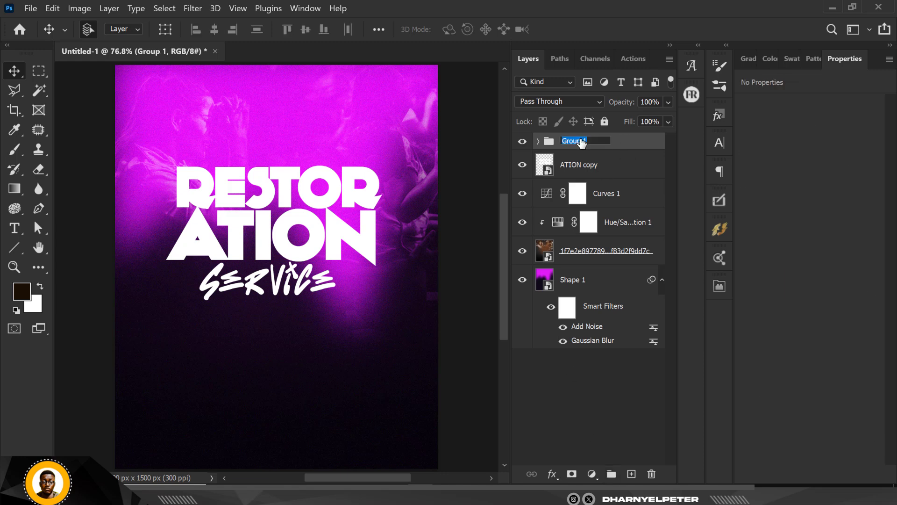
{"action": "type", "text": "THEME"}
{"action": "key", "text": "Return"}
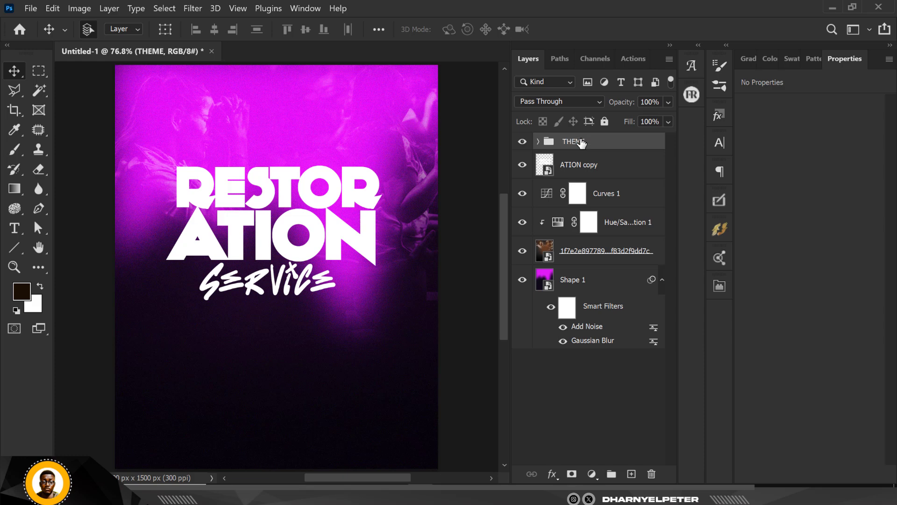
Add a Color Overlay to the ATION copy smart object using magenta e823fc sampled from the poster background
{"action": "left_click", "coordinate": [589, 169]}
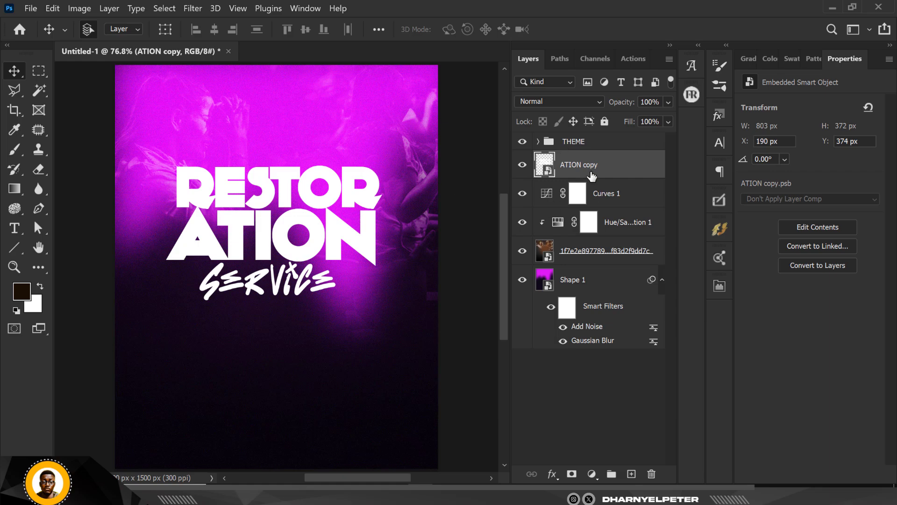
{"action": "left_click", "coordinate": [192, 8]}
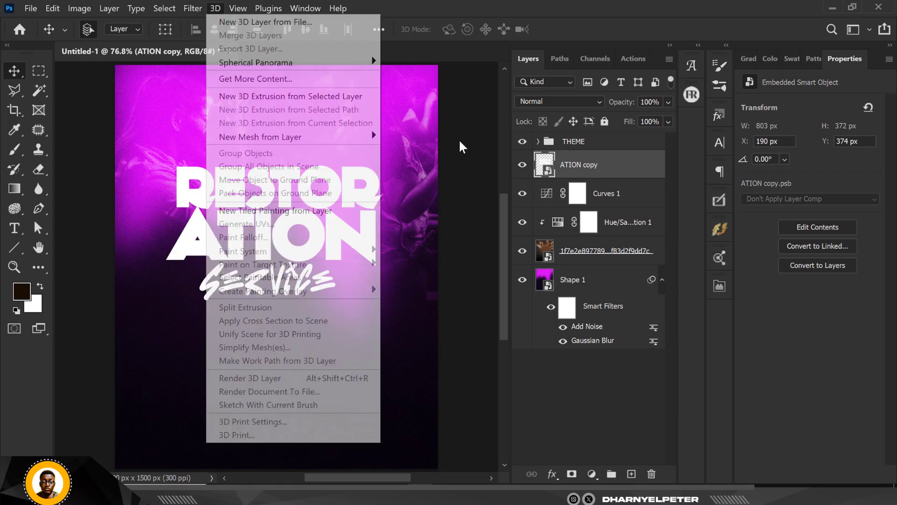
{"action": "left_click", "coordinate": [611, 163]}
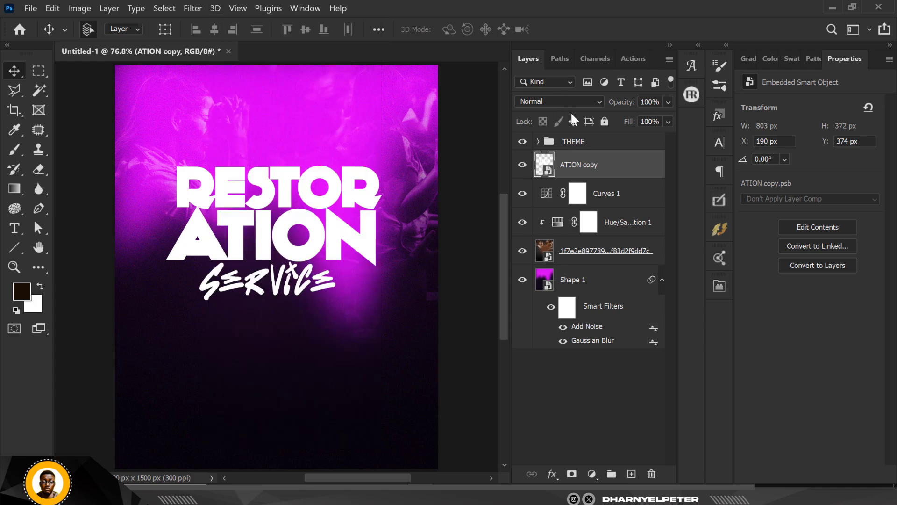
{"action": "right_click", "coordinate": [630, 165]}
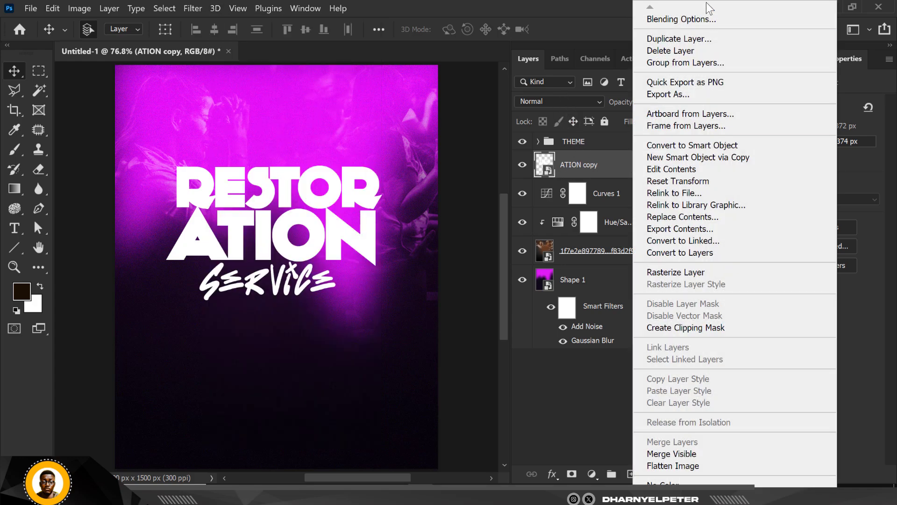
{"action": "left_click", "coordinate": [698, 13]}
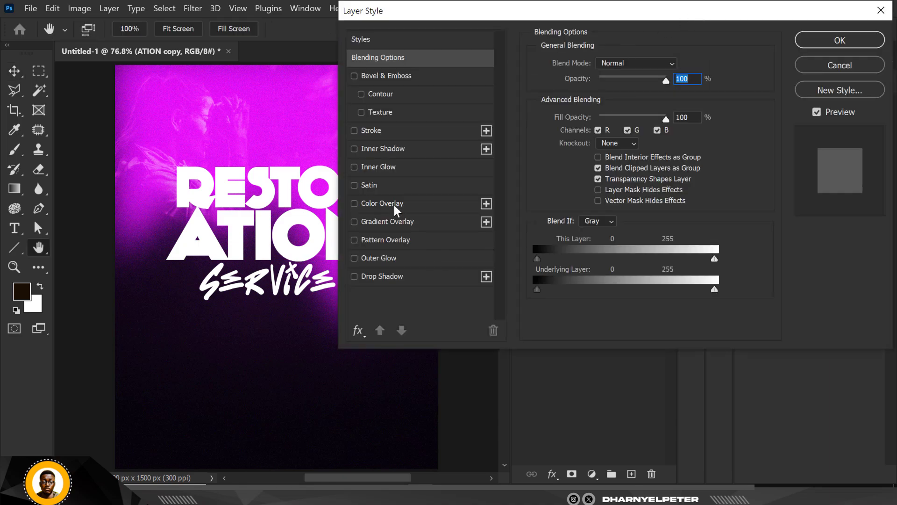
{"action": "left_click", "coordinate": [394, 204]}
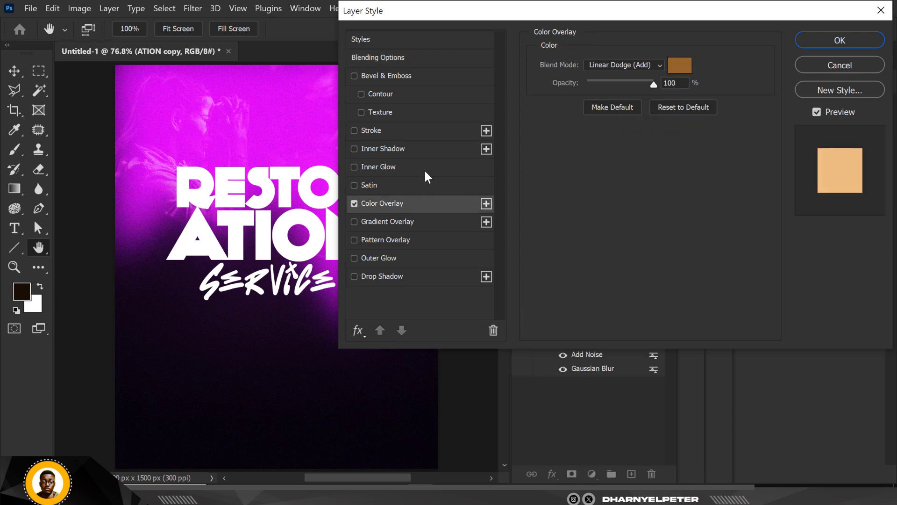
{"action": "left_click", "coordinate": [679, 66]}
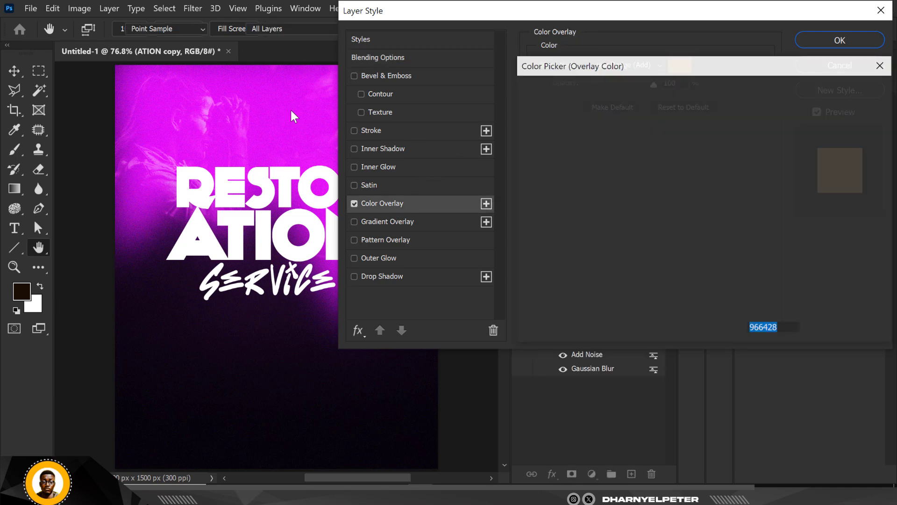
{"action": "left_click", "coordinate": [284, 109]}
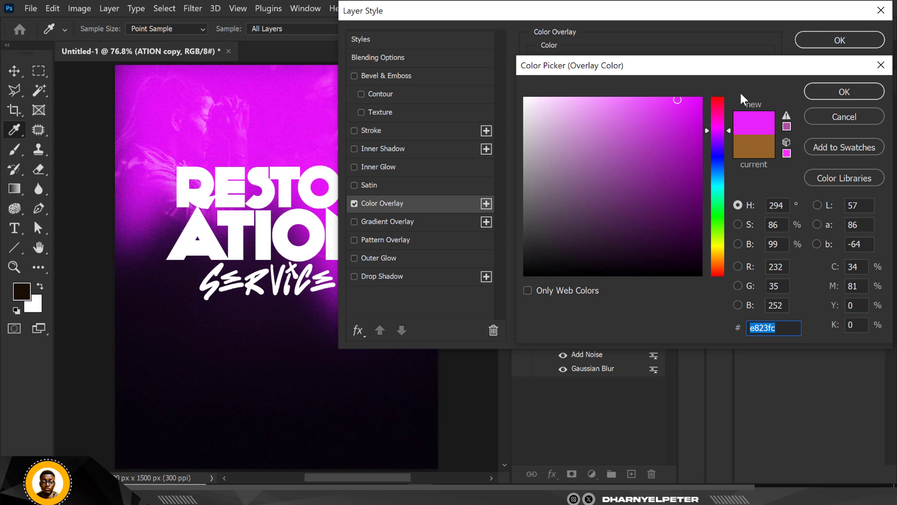
{"action": "left_click", "coordinate": [844, 93]}
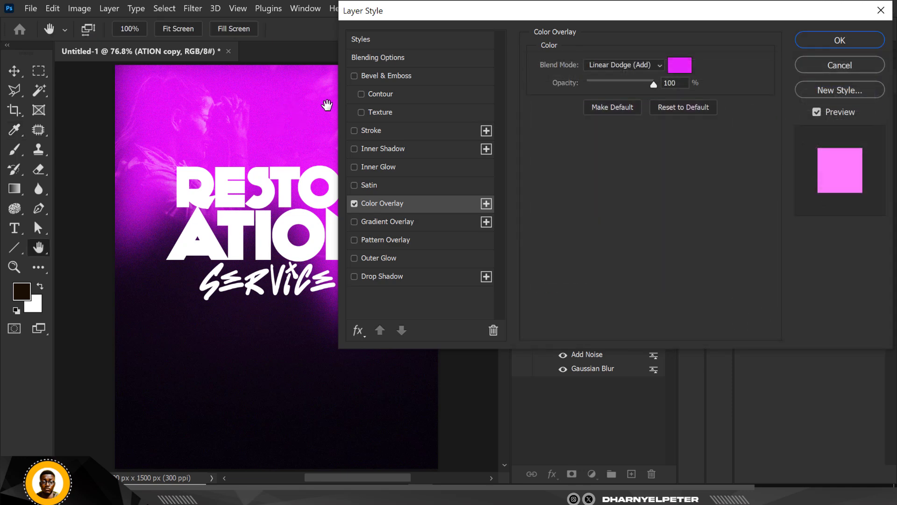
Set the Color Overlay's blend mode to Normal and apply the layer style
{"action": "left_click", "coordinate": [634, 66]}
{"action": "left_click", "coordinate": [604, 73]}
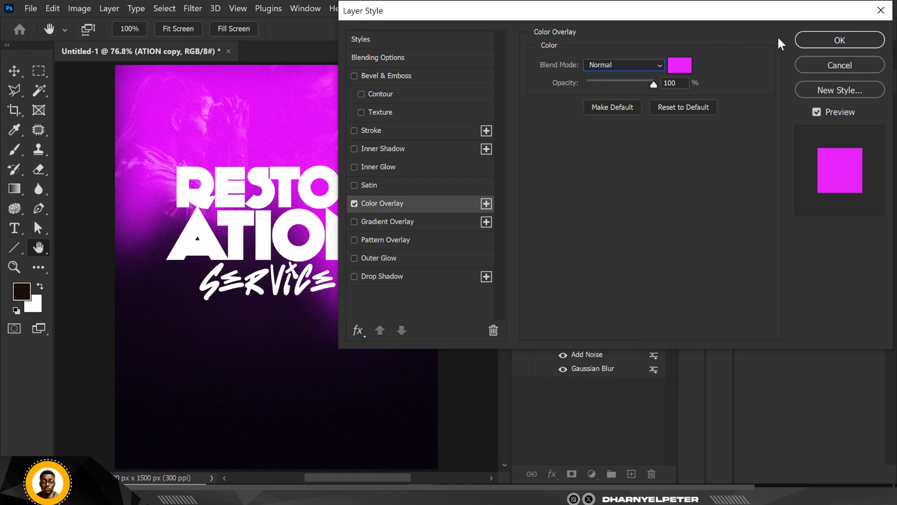
{"action": "left_click", "coordinate": [865, 40]}
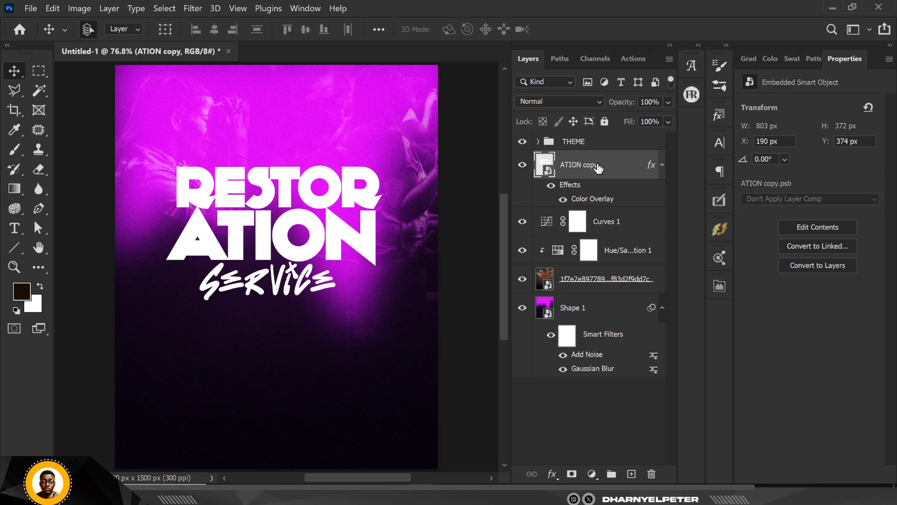
Set the ATION copy layer's blend mode to Vivid Light and apply a Gaussian Blur with a 6.8-pixel radius
{"action": "left_click", "coordinate": [563, 102]}
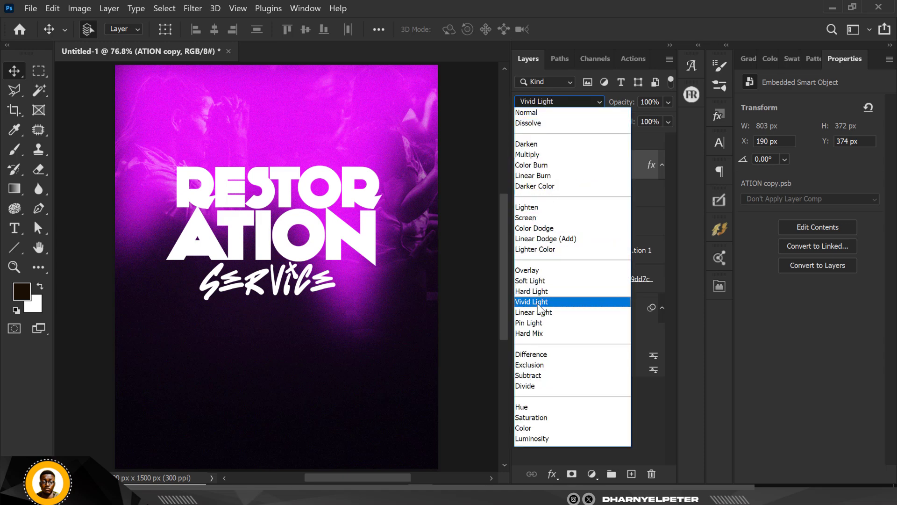
{"action": "left_click", "coordinate": [539, 303]}
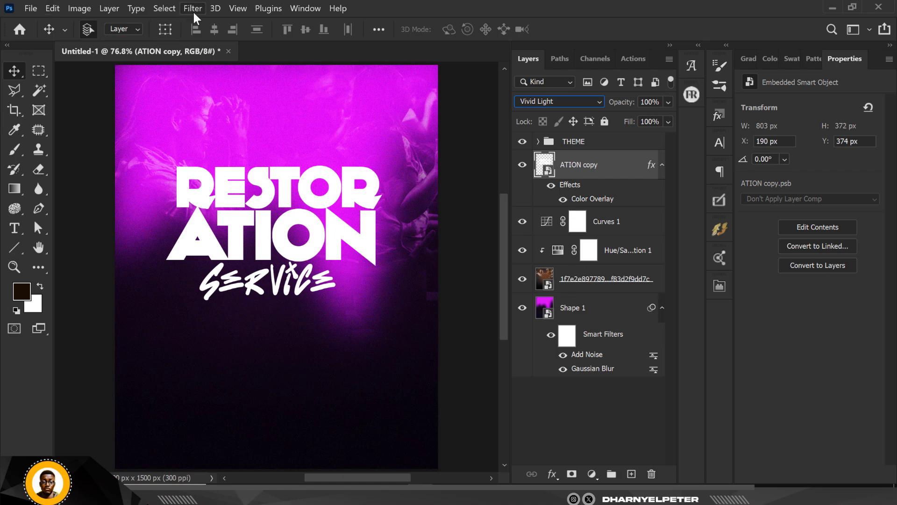
{"action": "left_click", "coordinate": [194, 10]}
{"action": "mouse_move", "coordinate": [206, 171]}
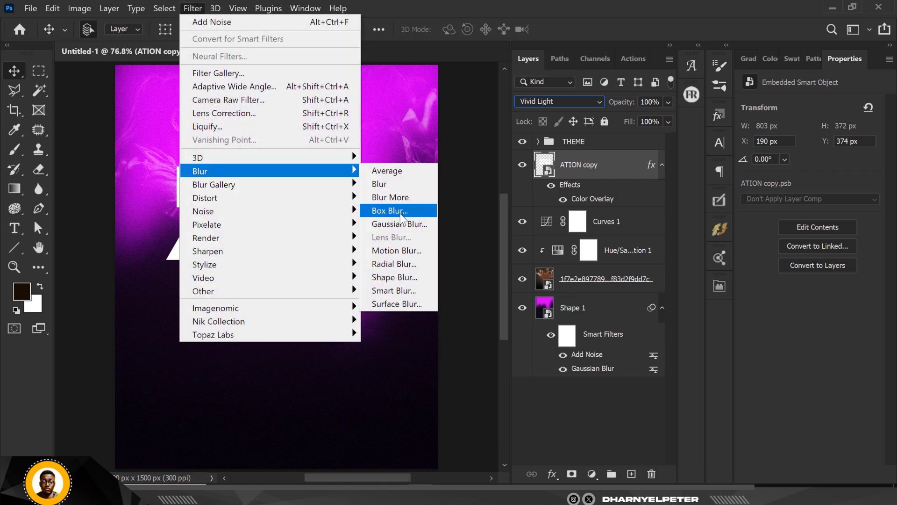
{"action": "left_click", "coordinate": [401, 223]}
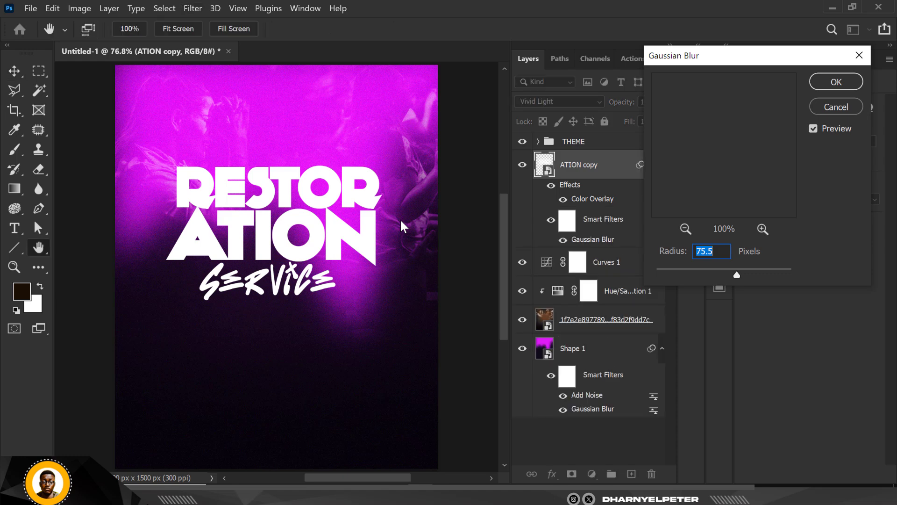
{"action": "left_click", "coordinate": [698, 270]}
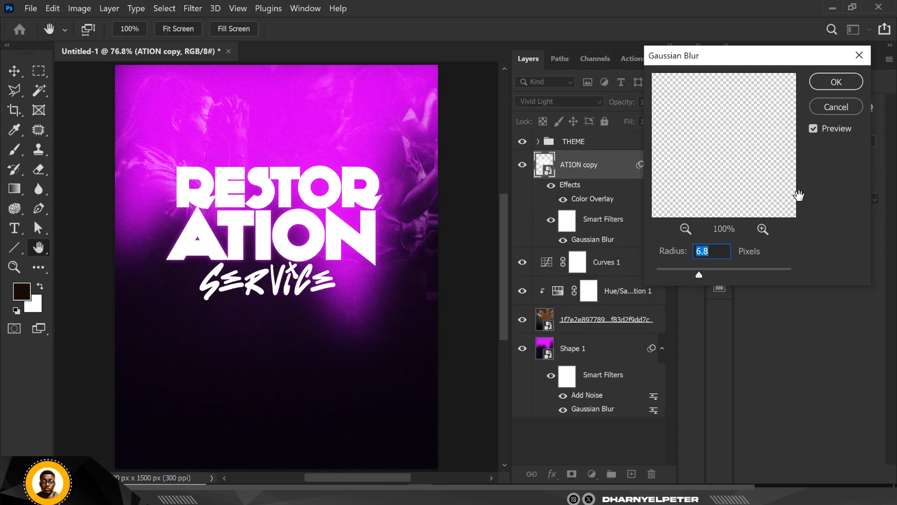
{"action": "left_click", "coordinate": [837, 83]}
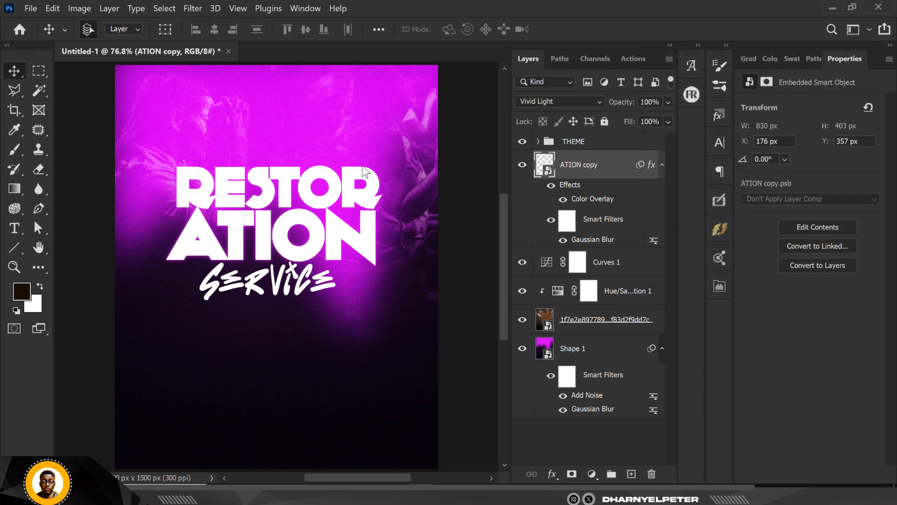
Duplicate the blurred ATION copy smart object three times to strengthen the glow behind the title
{"action": "key", "text": "ctrl+j"}
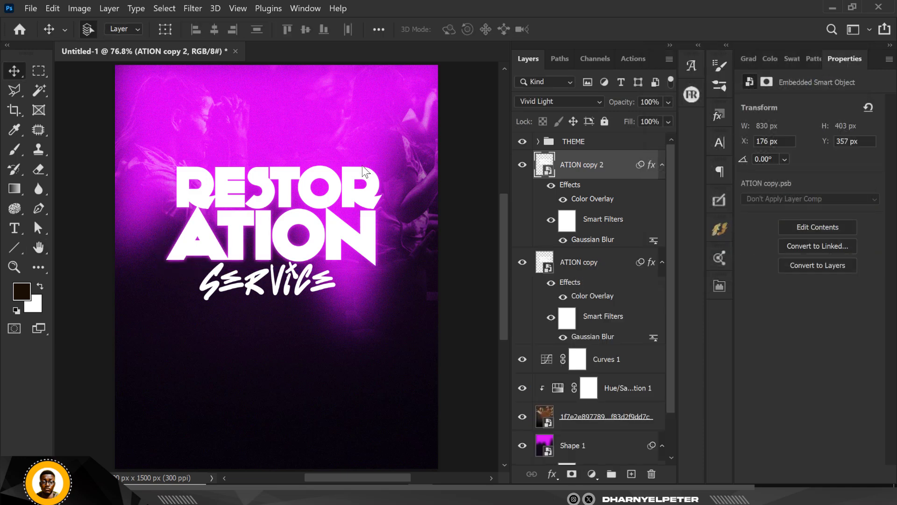
{"action": "key", "text": "ctrl+j"}
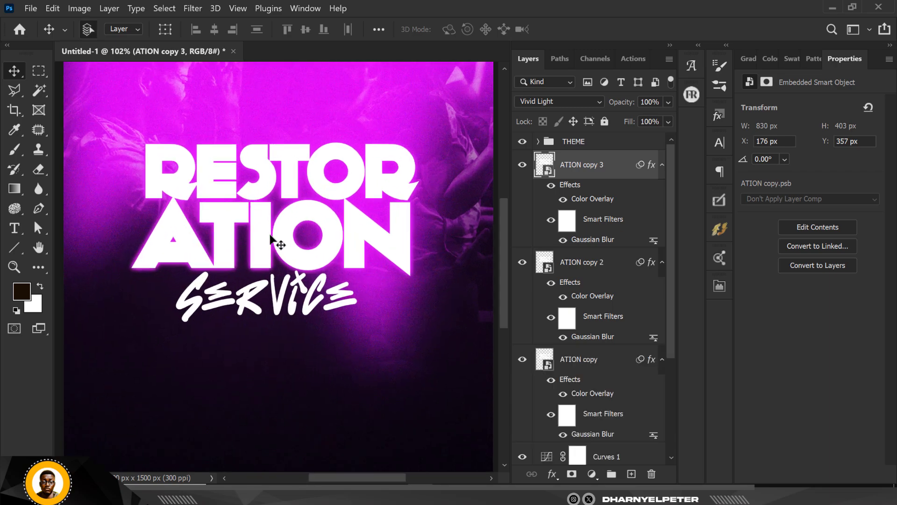
{"action": "scroll", "coordinate": [270, 247], "scroll_direction": "up", "scroll_amount": 6}
{"action": "scroll", "coordinate": [270, 248], "scroll_direction": "down", "scroll_amount": 8}
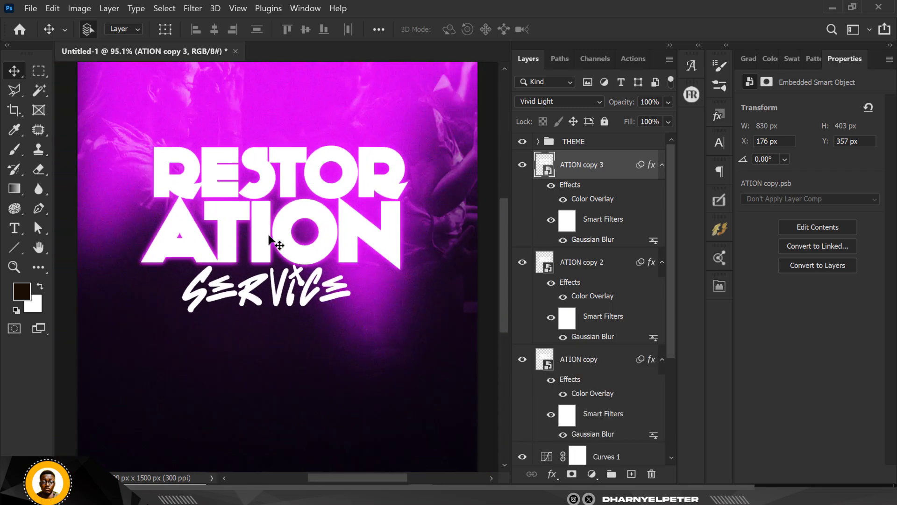
{"action": "scroll", "coordinate": [240, 229], "scroll_direction": "up", "scroll_amount": 4}
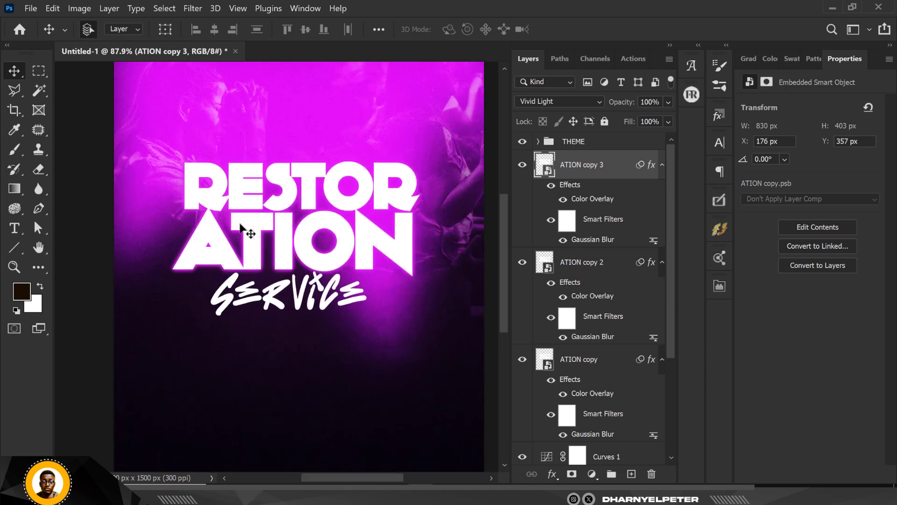
{"action": "key", "text": "alt"}
{"action": "left_click", "coordinate": [240, 229], "text": "alt"}
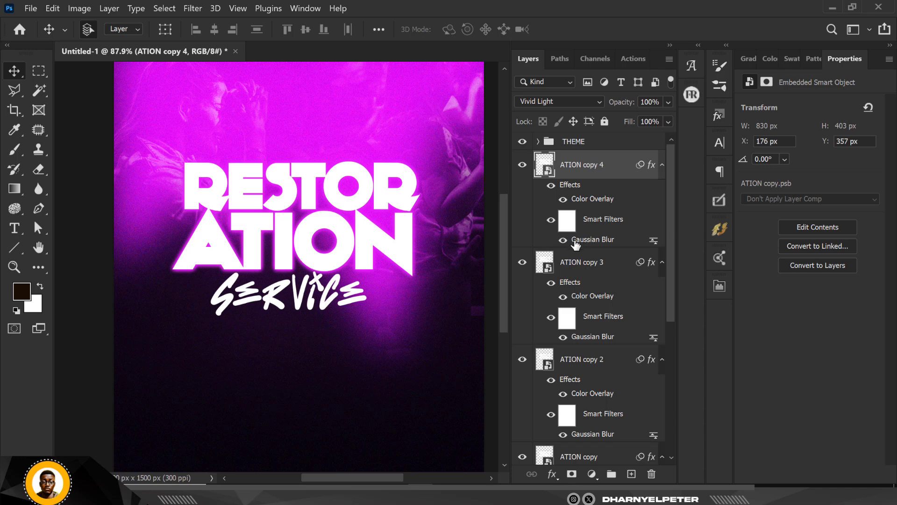
Increase the Gaussian Blur radius on the topmost glow copy, ATION copy 4, to about 25 pixels
{"action": "scroll", "coordinate": [574, 313], "scroll_direction": "down", "scroll_amount": 1}
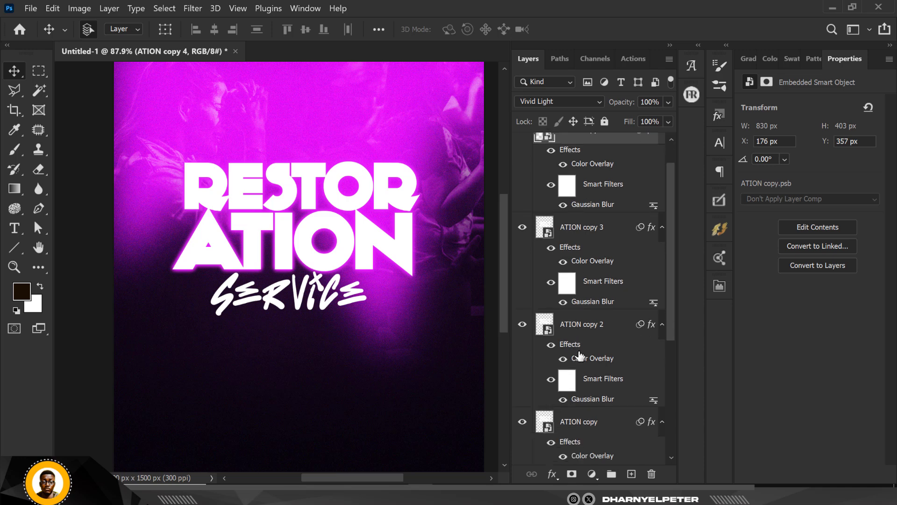
{"action": "double_click", "coordinate": [593, 205]}
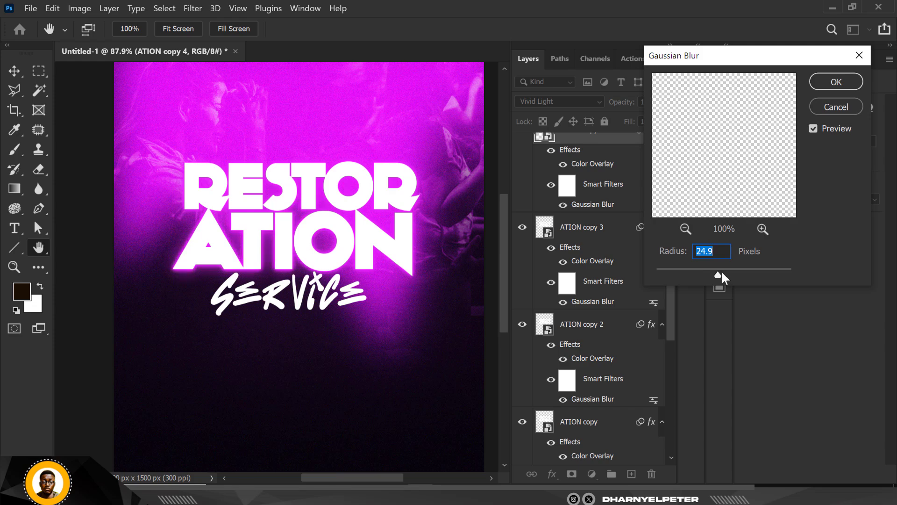
{"action": "left_click", "coordinate": [835, 83]}
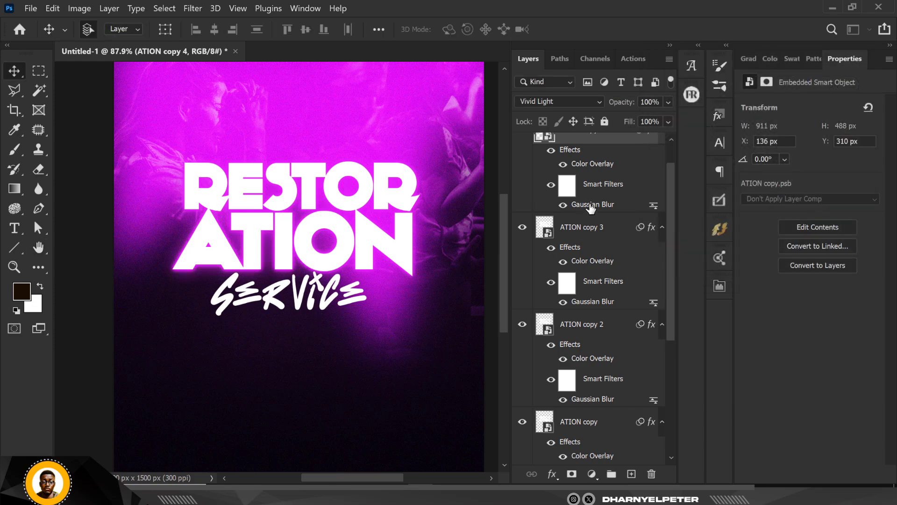
Group the four ATION glow copies and name the group THEME LIGHT
{"action": "scroll", "coordinate": [591, 208], "scroll_direction": "up", "scroll_amount": 2}
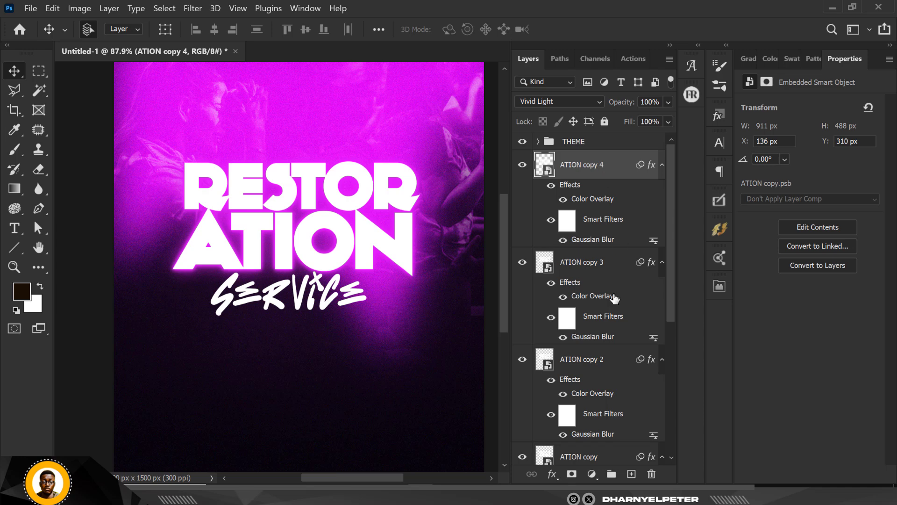
{"action": "scroll", "coordinate": [614, 298], "scroll_direction": "down", "scroll_amount": 6}
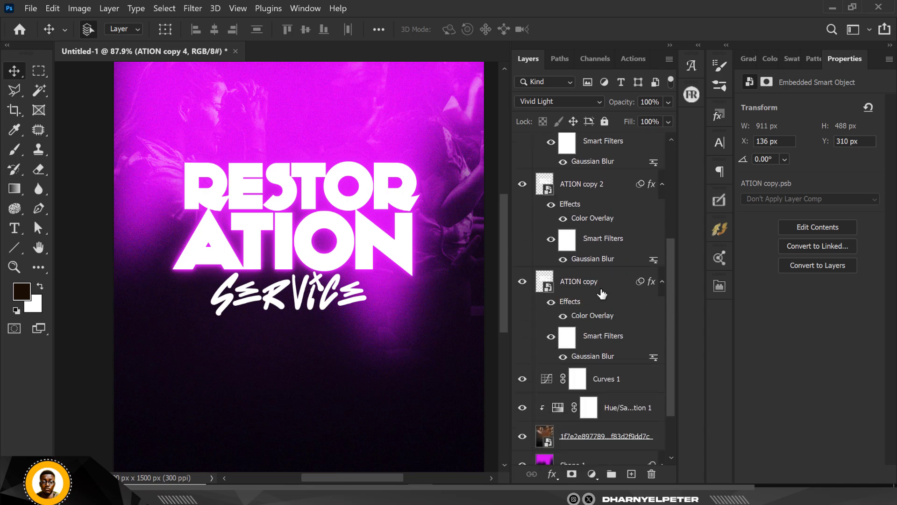
{"action": "left_click", "coordinate": [601, 290], "text": "shift"}
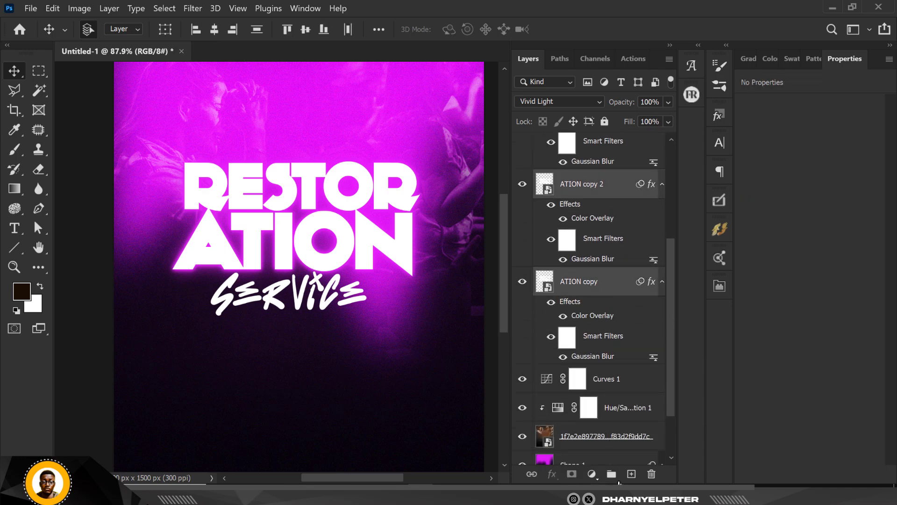
{"action": "left_click", "coordinate": [612, 474]}
{"action": "double_click", "coordinate": [571, 158]}
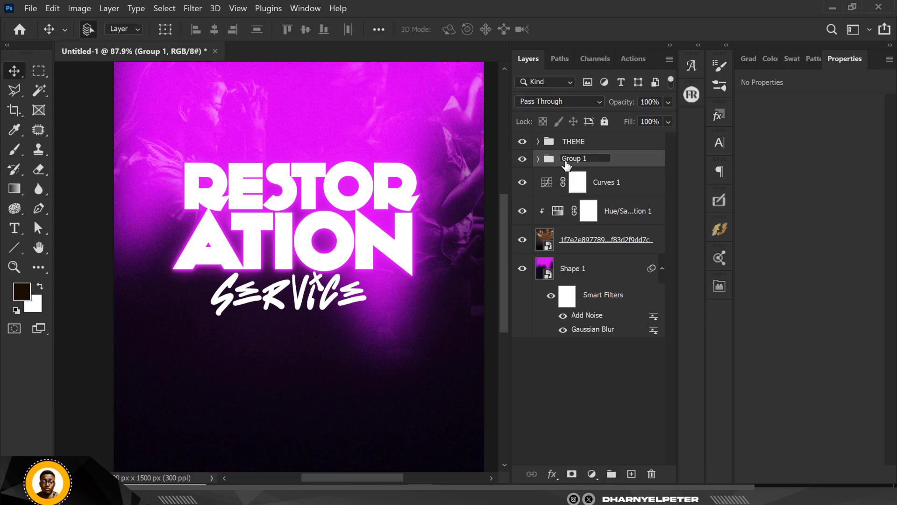
{"action": "type", "text": "THEME LIGHT"}
{"action": "key", "text": "Return"}
Hide and show the THEME LIGHT group to compare the title with and without its glow
{"action": "left_click", "coordinate": [521, 161]}
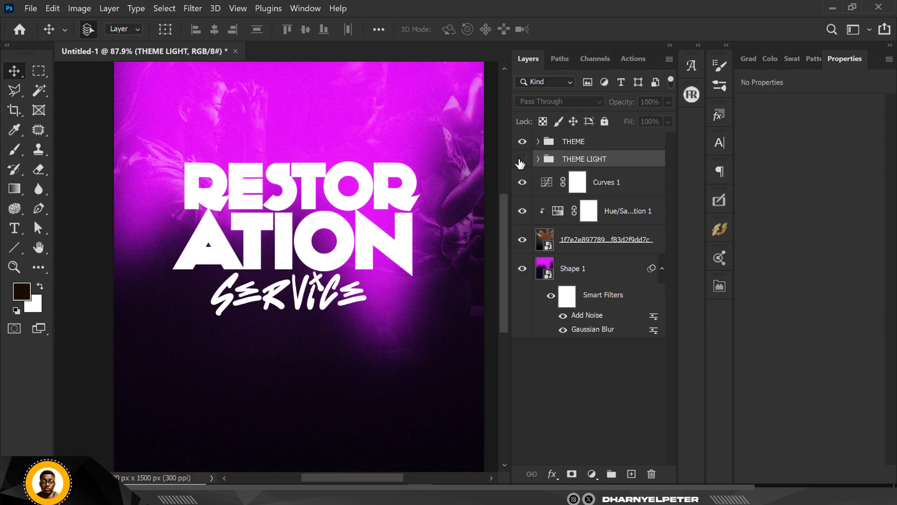
{"action": "left_click", "coordinate": [520, 162]}
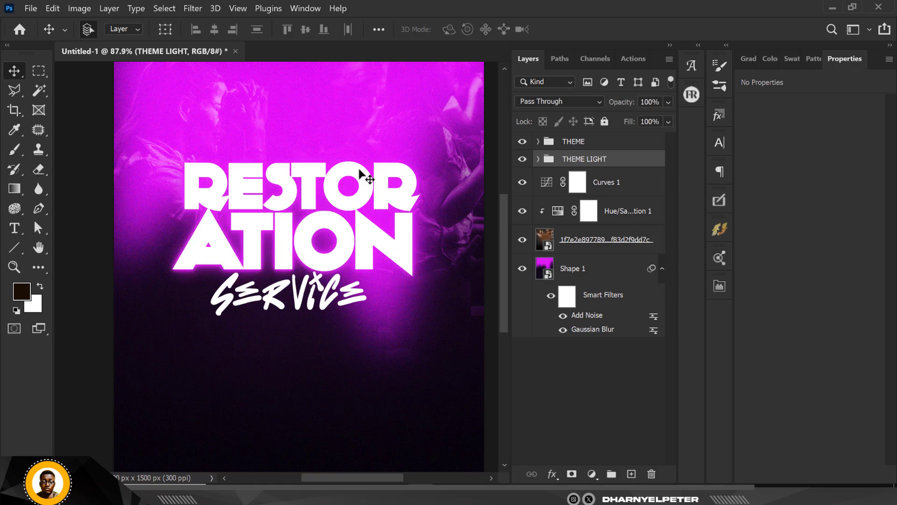
{"action": "scroll", "coordinate": [340, 171], "scroll_direction": "down", "scroll_amount": 2}
{"action": "scroll", "coordinate": [340, 171], "scroll_direction": "down", "scroll_amount": 1}
{"action": "scroll", "coordinate": [339, 170], "scroll_direction": "up", "scroll_amount": 3}
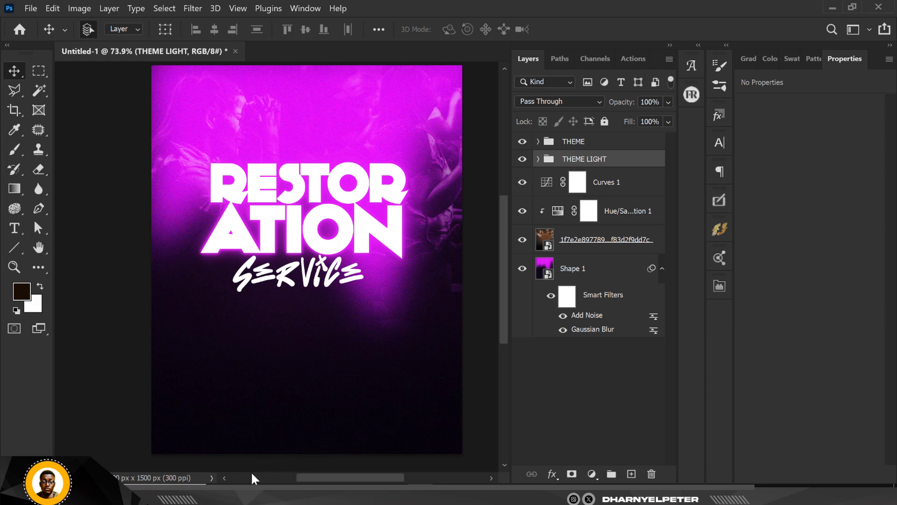
Place the young-african-businessman-classy-suit image from File Explorer below the title, near the poster's bottom edge, and move its layer beneath THEME LIGHT
{"action": "left_click", "coordinate": [246, 491]}
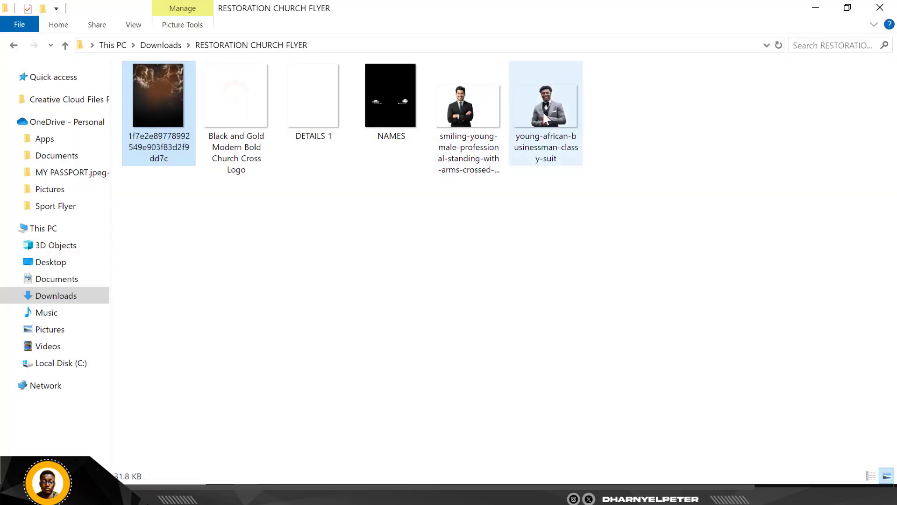
{"action": "left_click", "coordinate": [566, 95]}
{"action": "left_click_drag", "start_coordinate": [548, 95], "coordinate": [322, 413]}
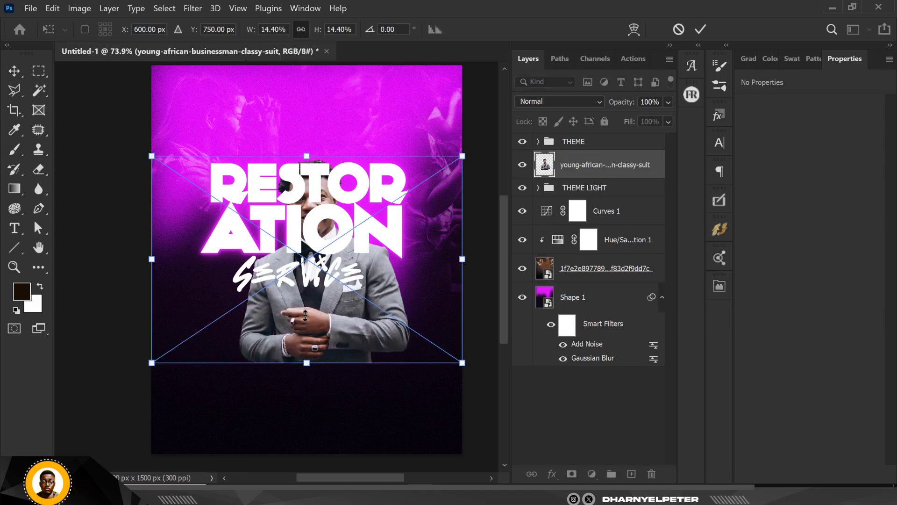
{"action": "left_click_drag", "start_coordinate": [301, 331], "coordinate": [308, 434]}
{"action": "left_click_drag", "start_coordinate": [326, 396], "coordinate": [327, 411]}
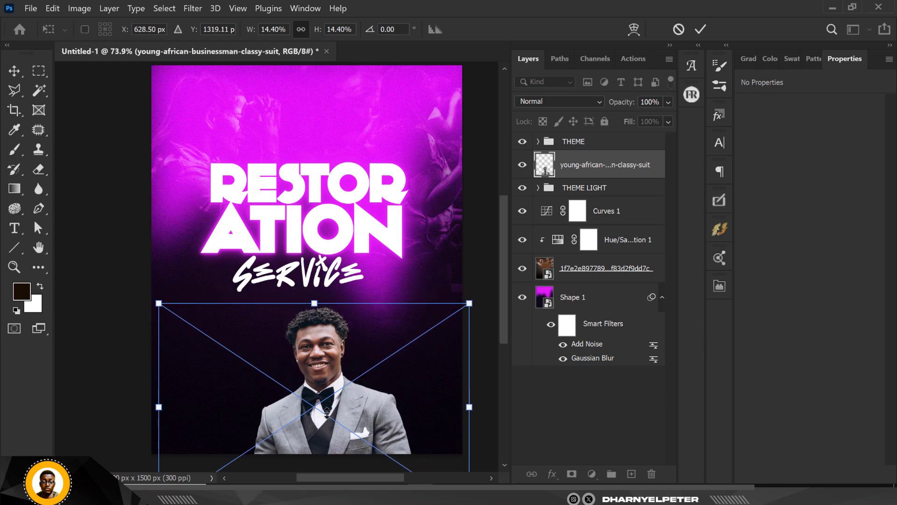
{"action": "key", "text": "Return"}
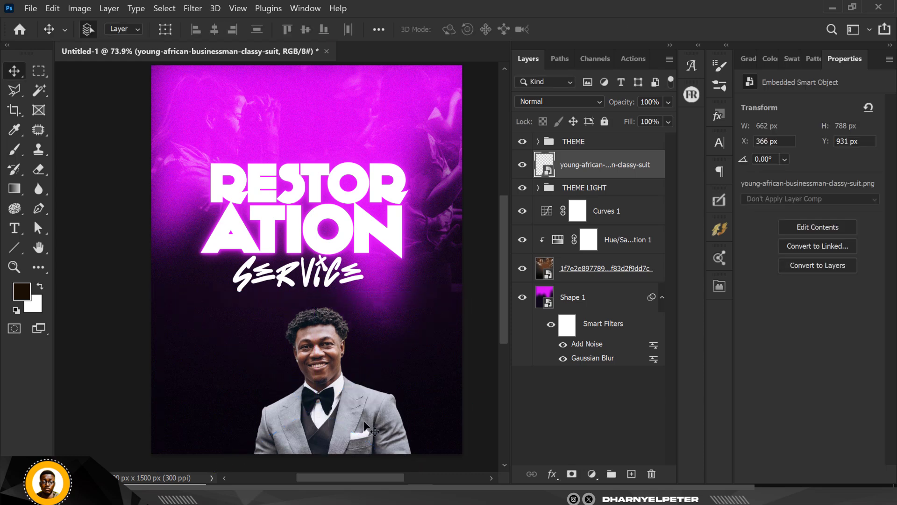
{"action": "left_click_drag", "start_coordinate": [624, 169], "coordinate": [623, 198]}
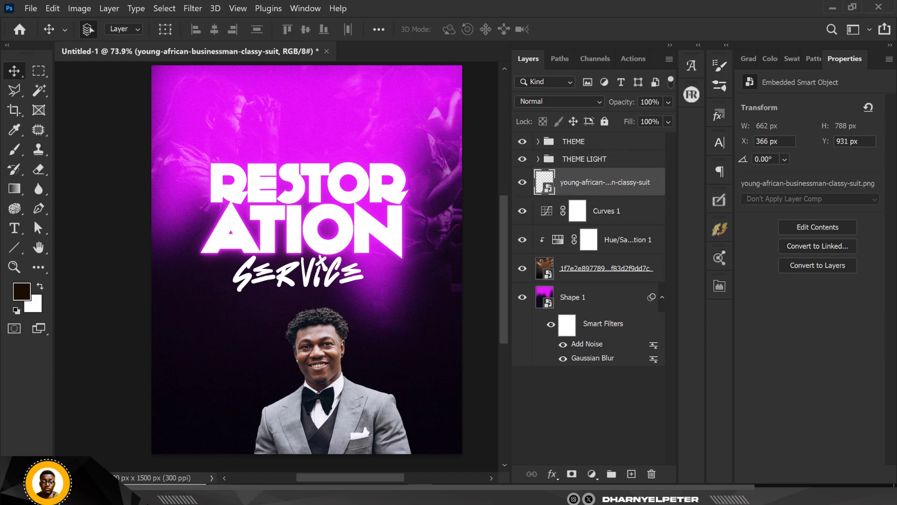
Place the smiling-young-male-professional image from File Explorer beside the first man at the poster's bottom and scale it to 16.67%
{"action": "left_click", "coordinate": [246, 492]}
{"action": "left_click_drag", "start_coordinate": [477, 102], "coordinate": [313, 422]}
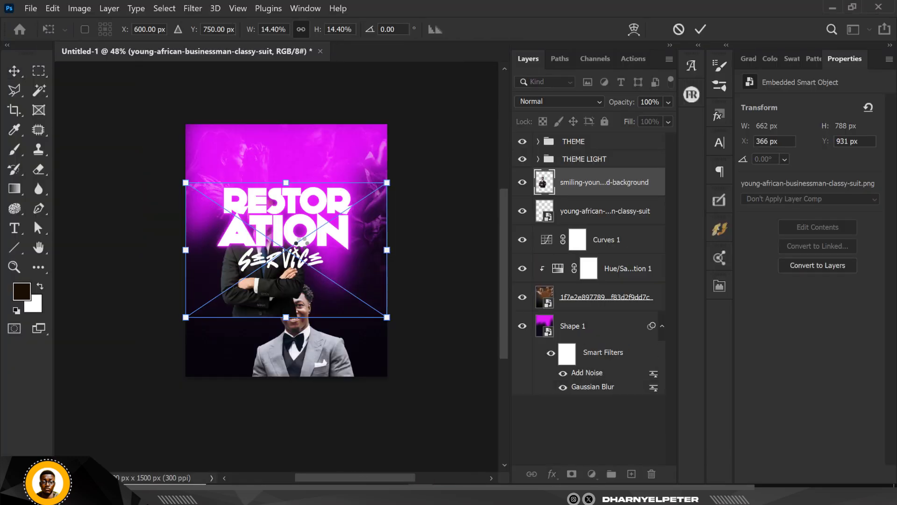
{"action": "left_click_drag", "start_coordinate": [313, 254], "coordinate": [310, 349]}
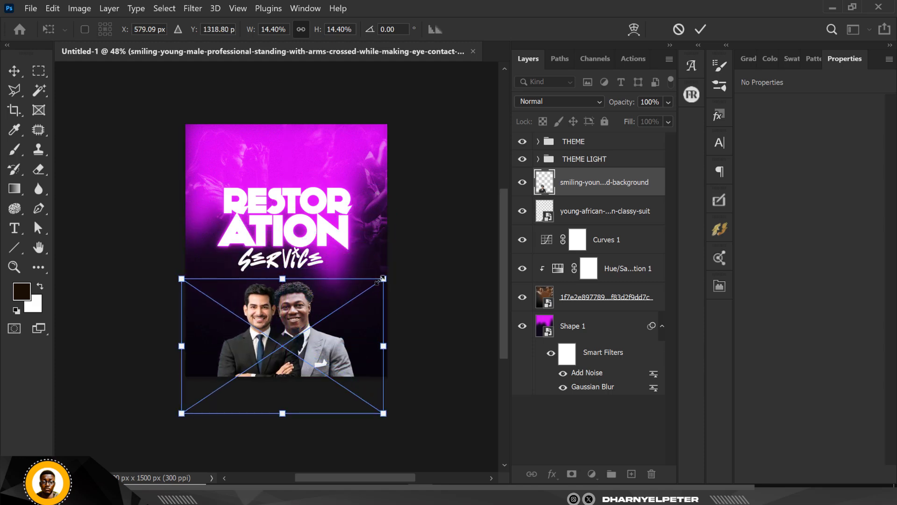
{"action": "left_click_drag", "start_coordinate": [380, 280], "coordinate": [405, 266]}
{"action": "left_click_drag", "start_coordinate": [315, 340], "coordinate": [317, 350]}
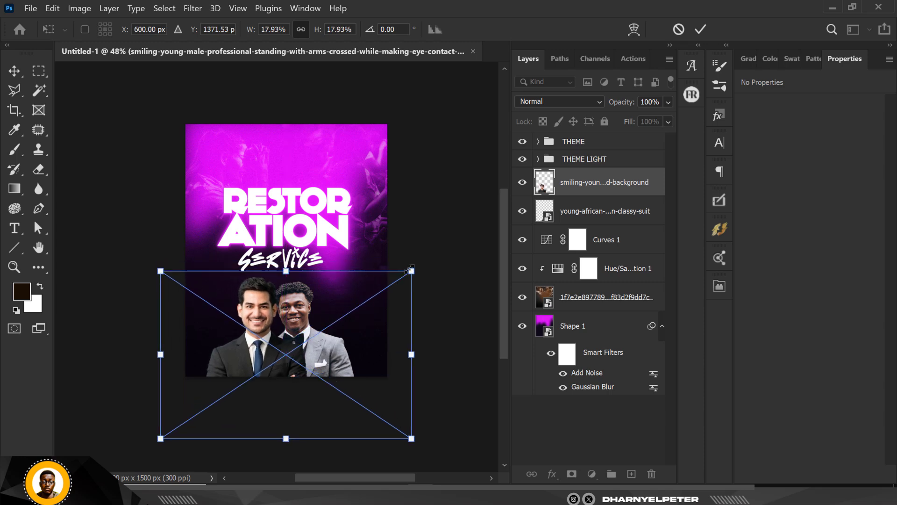
{"action": "left_click_drag", "start_coordinate": [409, 268], "coordinate": [398, 271]}
{"action": "key", "text": "Return"}
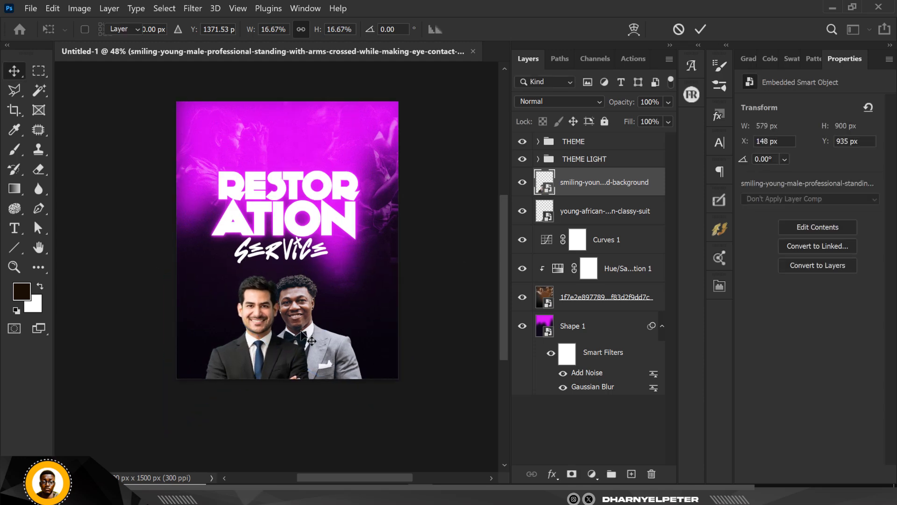
Flip the young-african-businessman-classy-suit image horizontally and move it further out from behind the other man, to about X 727 px, Y 1334.9 px
{"action": "scroll", "coordinate": [300, 335], "scroll_direction": "up", "scroll_amount": 3}
{"action": "scroll", "coordinate": [300, 335], "scroll_direction": "down", "scroll_amount": 3}
{"action": "left_click", "coordinate": [589, 214]}
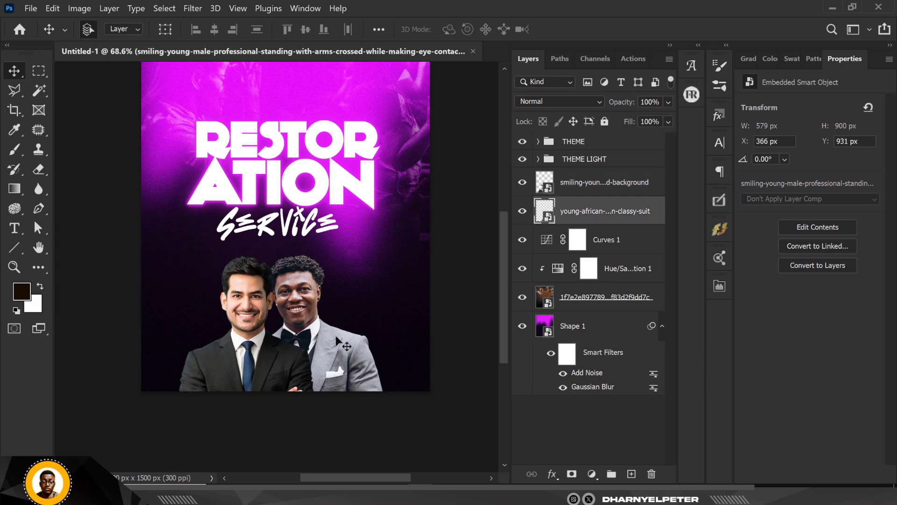
{"action": "key", "text": "ctrl+t"}
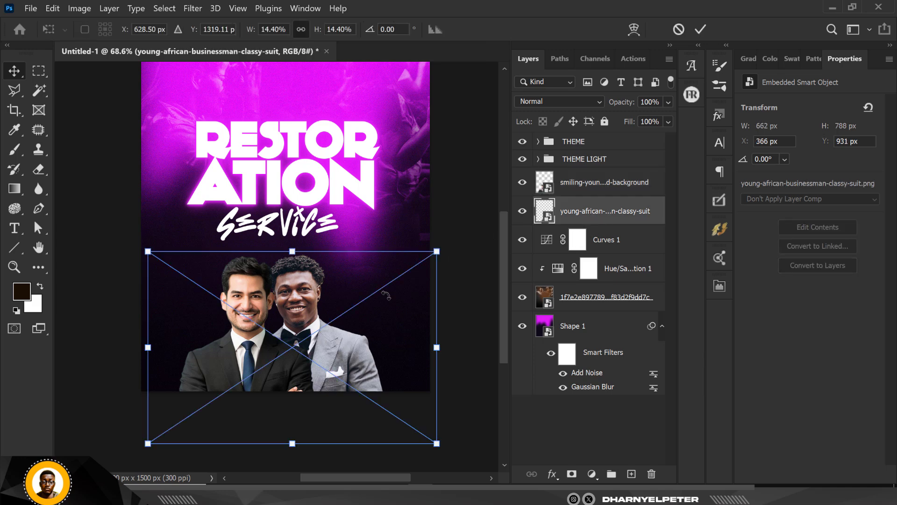
{"action": "right_click", "coordinate": [335, 351]}
{"action": "left_click", "coordinate": [374, 332]}
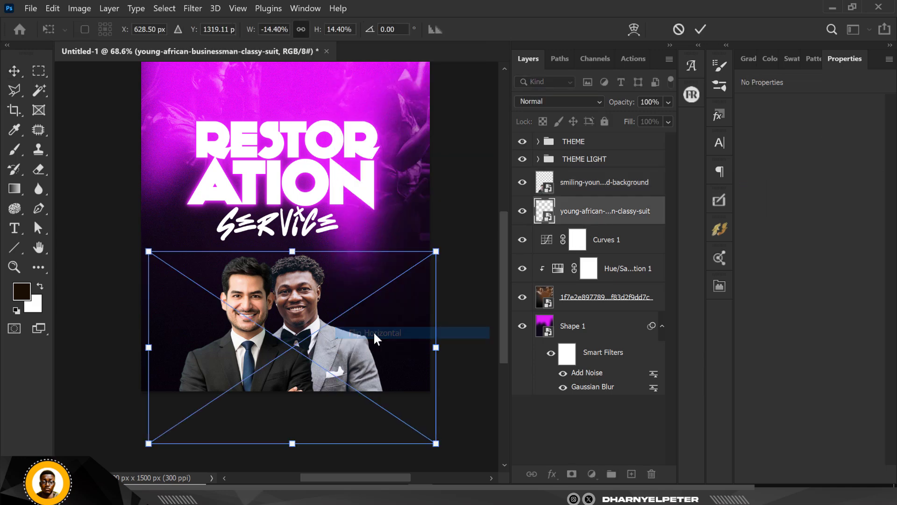
{"action": "left_click_drag", "start_coordinate": [329, 351], "coordinate": [351, 357]}
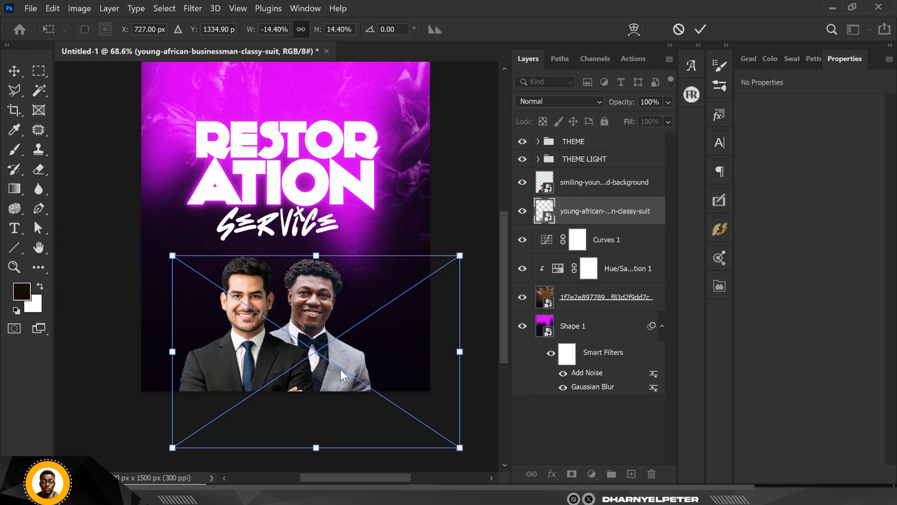
{"action": "scroll", "coordinate": [340, 370], "scroll_direction": "down", "scroll_amount": 3}
{"action": "scroll", "coordinate": [337, 366], "scroll_direction": "up", "scroll_amount": 3}
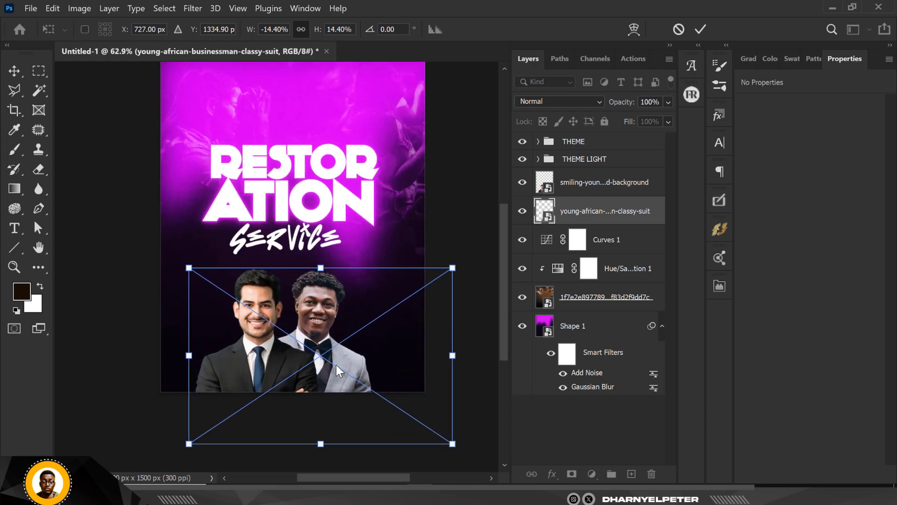
{"action": "key", "text": "Return"}
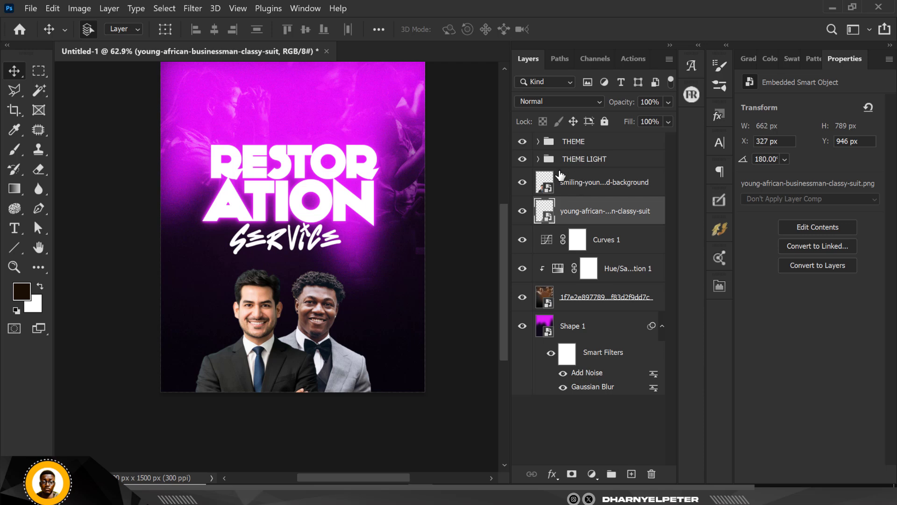
Select both men's layers and nudge them together slightly to the right to centre the pair on the poster
{"action": "left_click", "coordinate": [578, 192], "text": "shift"}
{"action": "key", "text": "shift+Right"}
{"action": "key", "text": "shift+Right"}
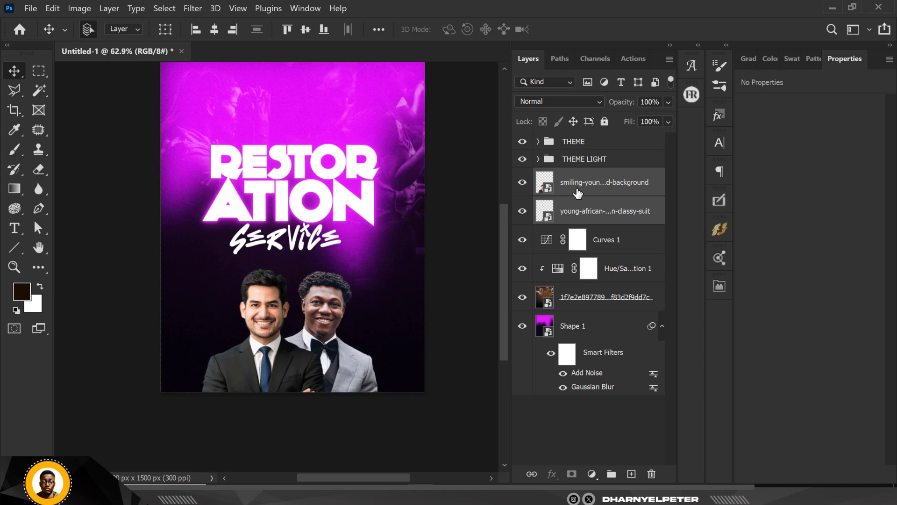
{"action": "key", "text": "shift+Left"}
{"action": "key", "text": "shift+Left"}
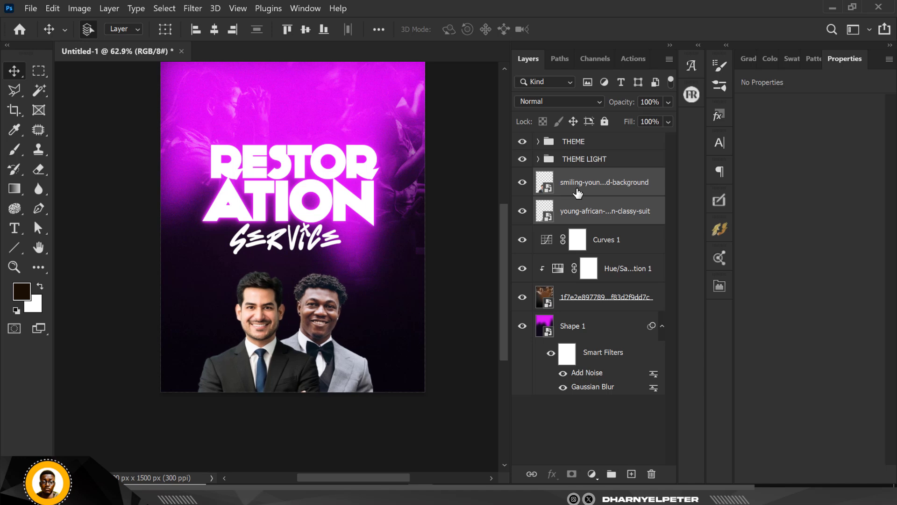
Enlarge both men together until the smiling man's image is about 655 px wide, lowering the pair by 20 px
{"action": "key", "text": "ctrl+t"}
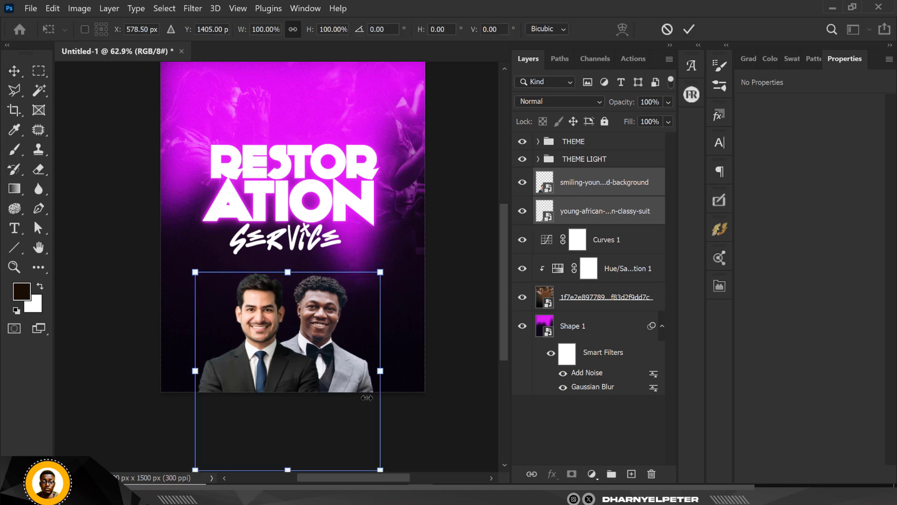
{"action": "left_click_drag", "start_coordinate": [381, 272], "coordinate": [390, 262]}
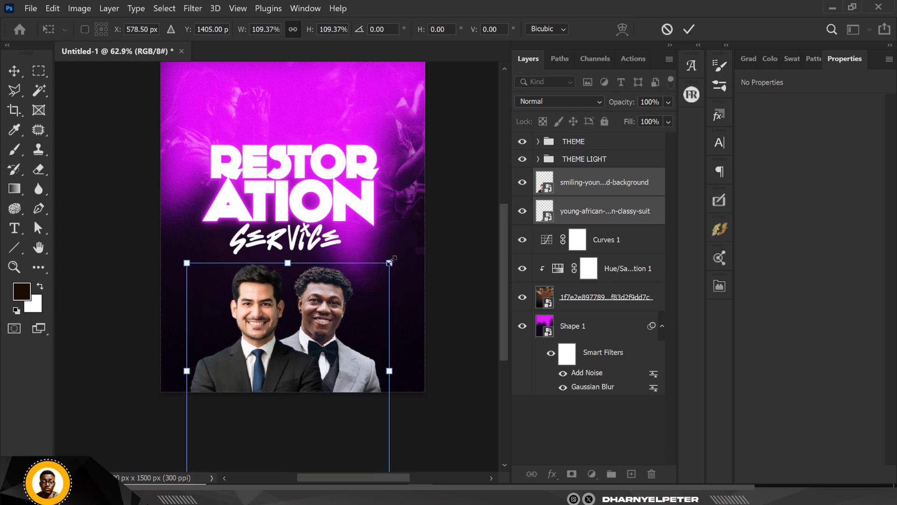
{"action": "key", "text": "shift+Down"}
{"action": "key", "text": "shift+Down"}
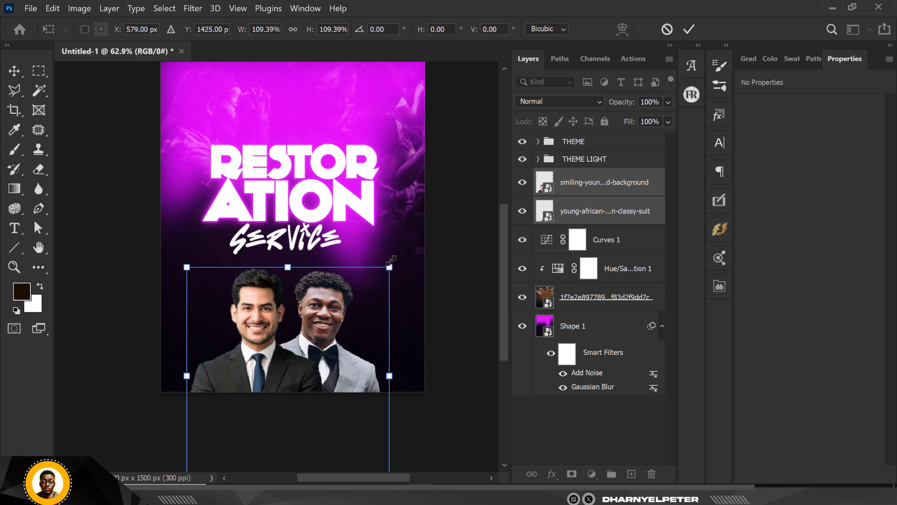
{"action": "left_click_drag", "start_coordinate": [391, 259], "coordinate": [391, 255]}
{"action": "key", "text": "Return"}
{"action": "scroll", "coordinate": [326, 246], "scroll_direction": "down", "scroll_amount": 2}
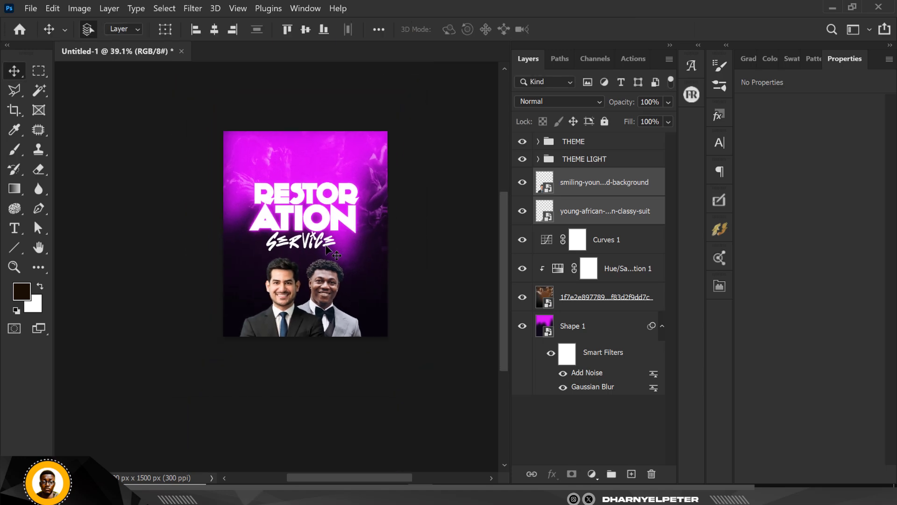
{"action": "scroll", "coordinate": [326, 246], "scroll_direction": "up", "scroll_amount": 2}
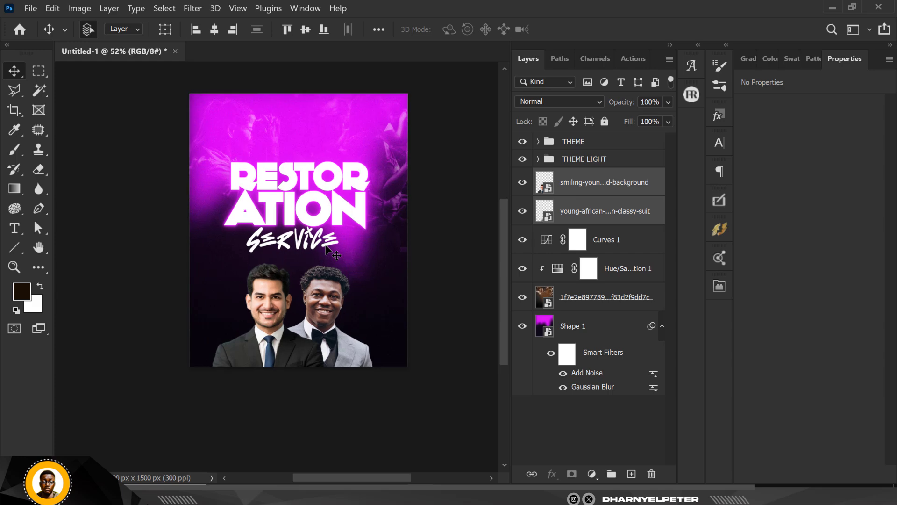
{"action": "scroll", "coordinate": [327, 247], "scroll_direction": "up", "scroll_amount": 2}
{"action": "scroll", "coordinate": [326, 250], "scroll_direction": "up", "scroll_amount": 2}
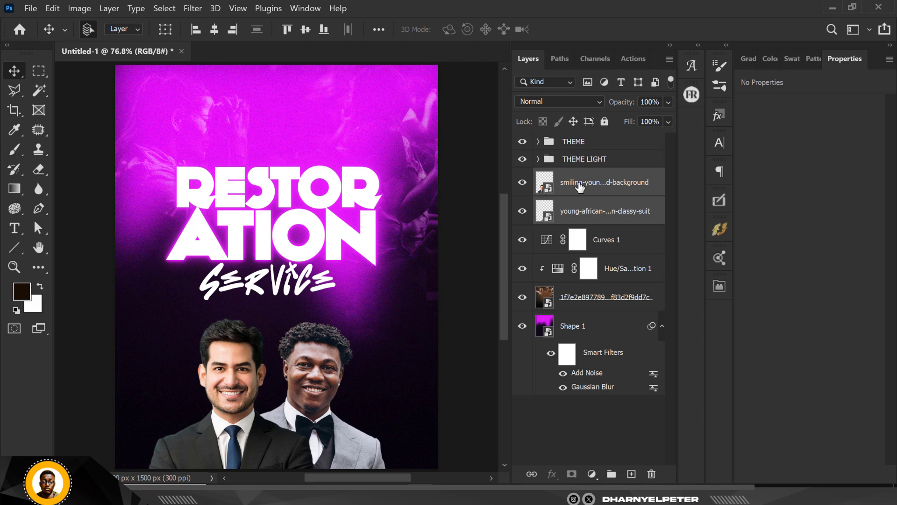
Select the smiling-young-male-professional layer and hide and show it to identify which man it contains
{"action": "left_click", "coordinate": [578, 213]}
{"action": "left_click", "coordinate": [592, 183]}
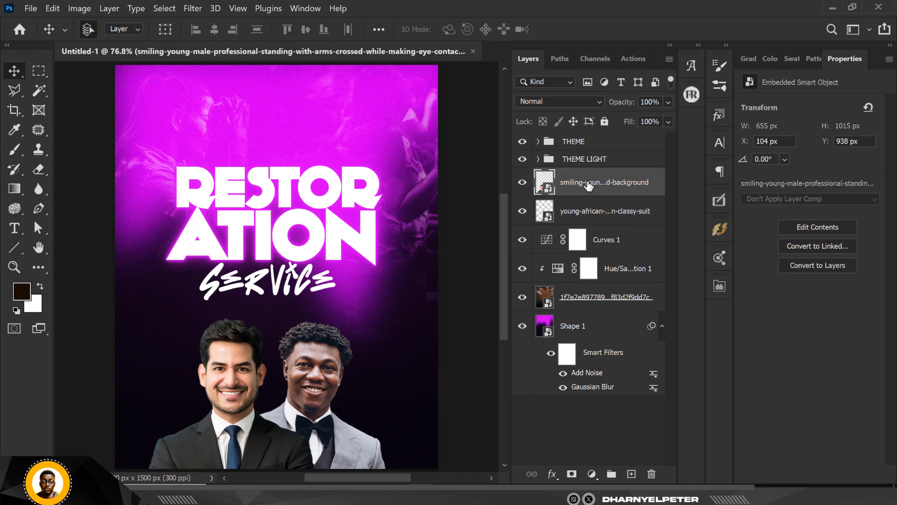
{"action": "left_click", "coordinate": [520, 183]}
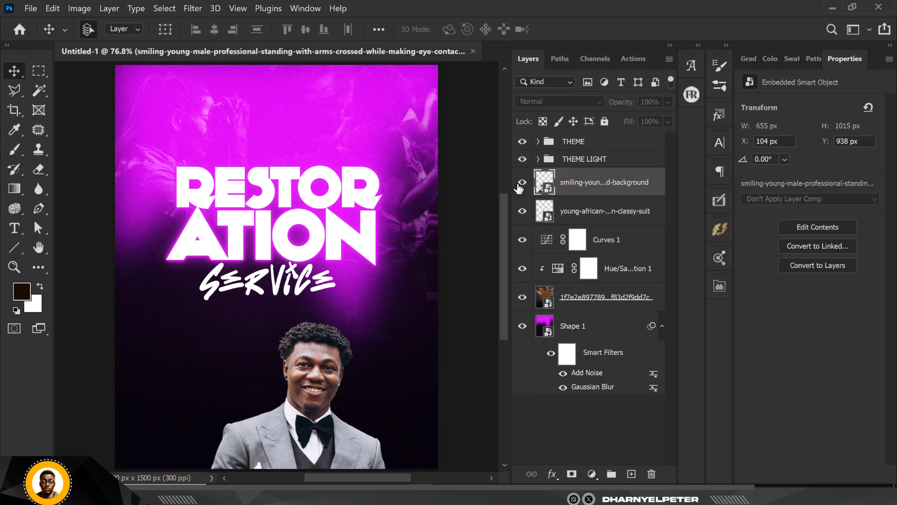
{"action": "left_click", "coordinate": [522, 182]}
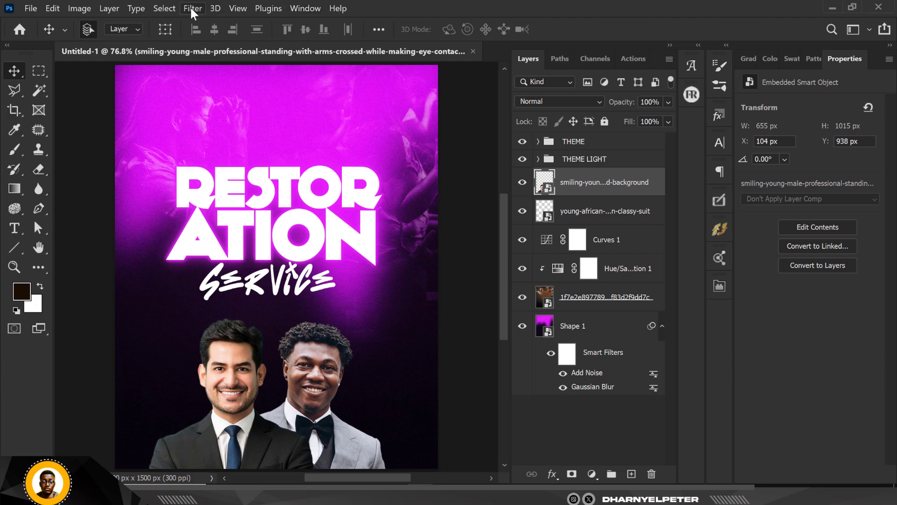
Open the Camera Raw Filter on the smiling man's layer and set Highlights to -69, Contrast to +34 and Shadows to +100
{"action": "left_click", "coordinate": [190, 7]}
{"action": "left_click", "coordinate": [254, 98]}
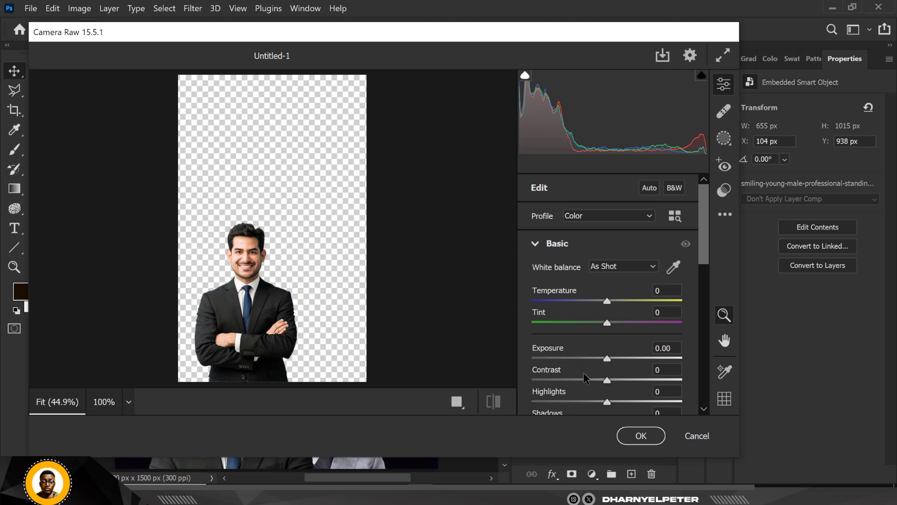
{"action": "scroll", "coordinate": [585, 378], "scroll_direction": "down", "scroll_amount": 3}
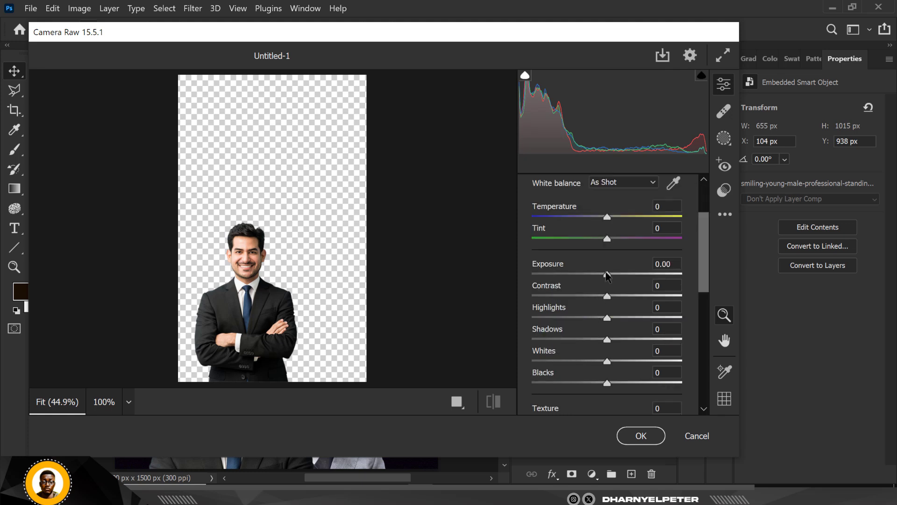
{"action": "left_click_drag", "start_coordinate": [607, 317], "coordinate": [556, 317]}
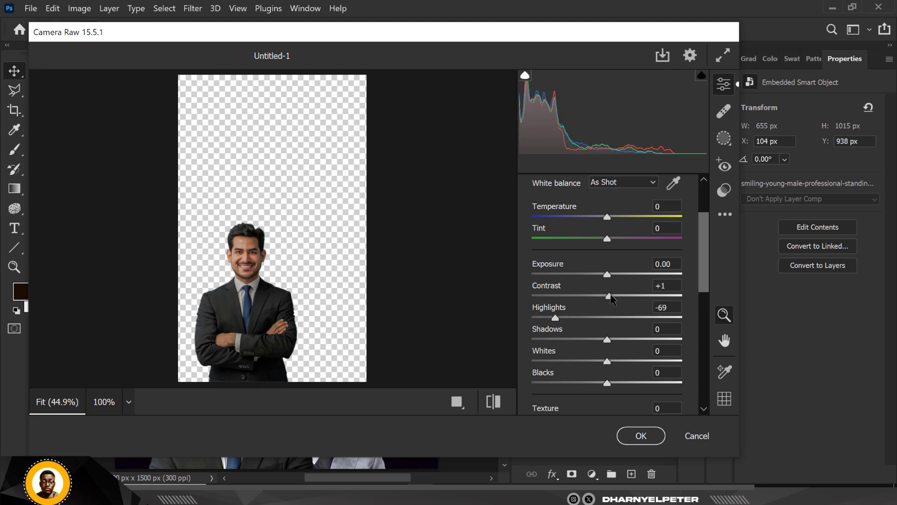
{"action": "left_click_drag", "start_coordinate": [610, 296], "coordinate": [634, 300]}
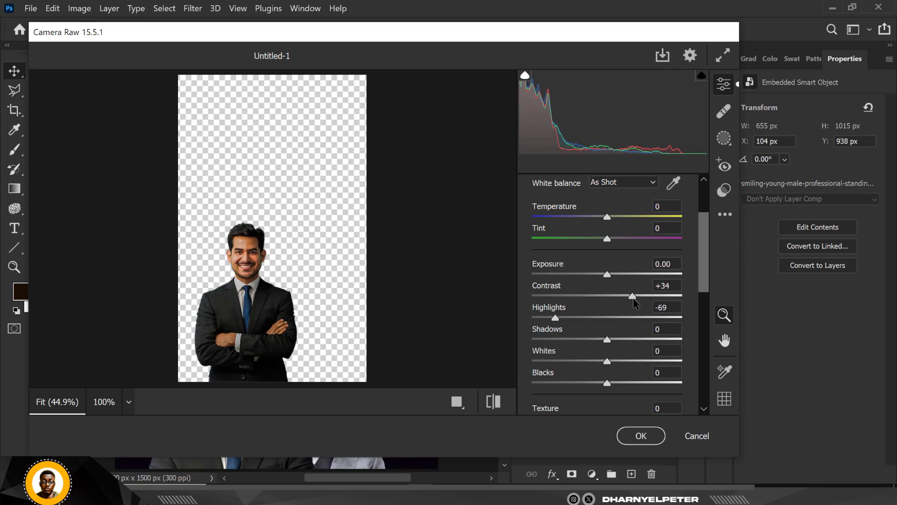
{"action": "left_click_drag", "start_coordinate": [608, 340], "coordinate": [702, 341]}
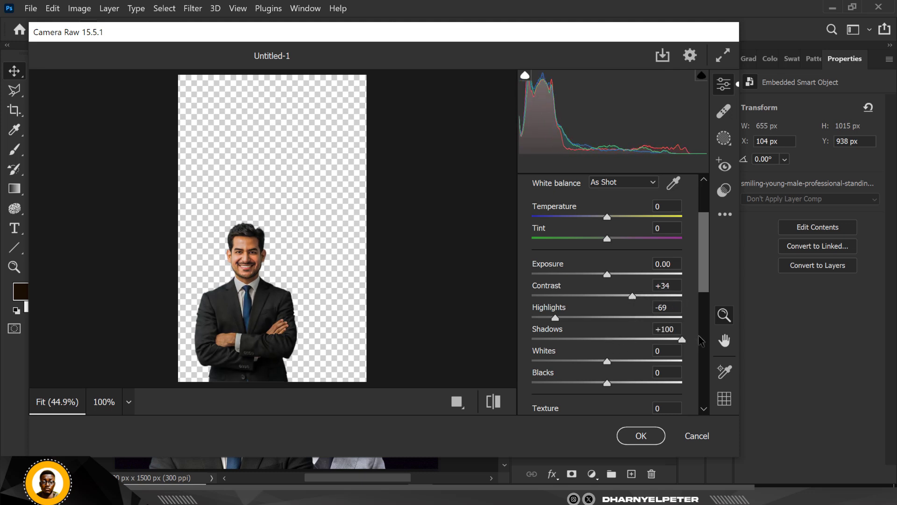
Set the smiling man's Texture to +45, Clarity to +23 and Saturation to -100 in Camera Raw
{"action": "scroll", "coordinate": [597, 308], "scroll_direction": "down", "scroll_amount": 3}
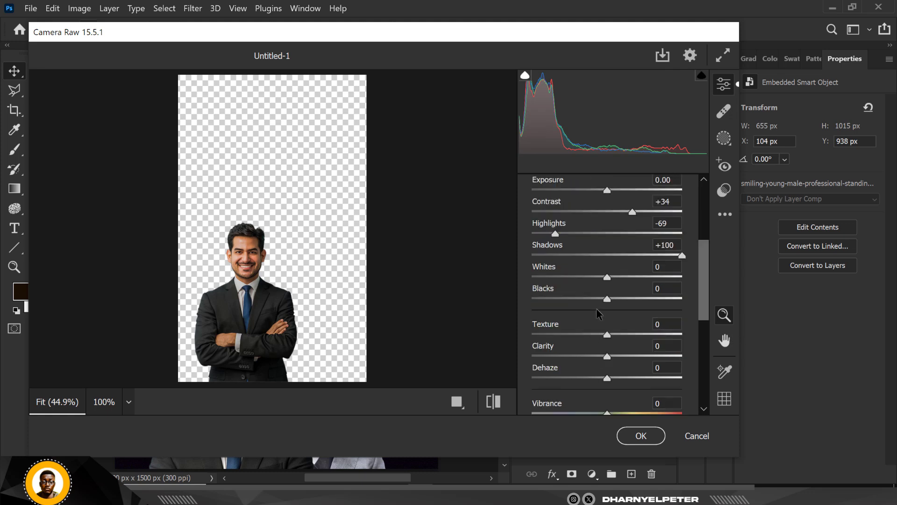
{"action": "left_click_drag", "start_coordinate": [611, 338], "coordinate": [625, 356]}
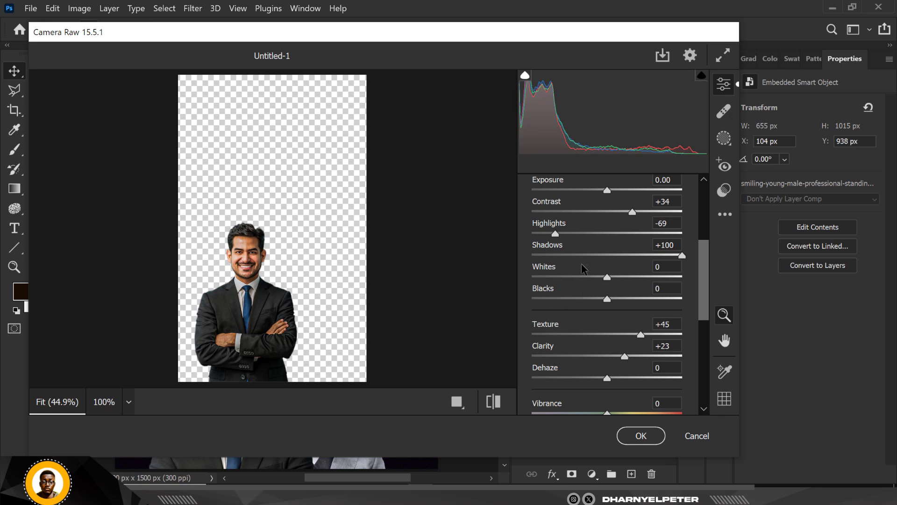
{"action": "scroll", "coordinate": [565, 291], "scroll_direction": "down", "scroll_amount": 4}
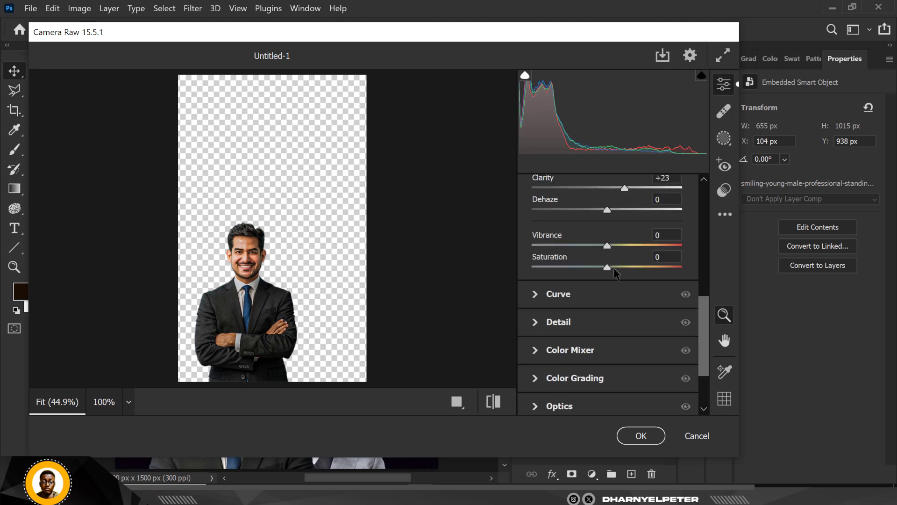
{"action": "left_click_drag", "start_coordinate": [608, 273], "coordinate": [502, 268]}
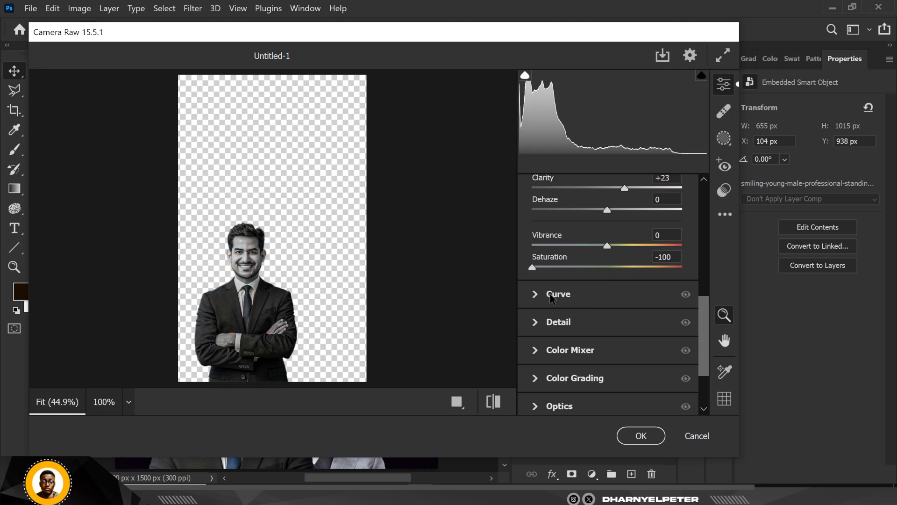
Set Sharpening to 27 in the Camera Raw detail settings
{"action": "left_click", "coordinate": [537, 324]}
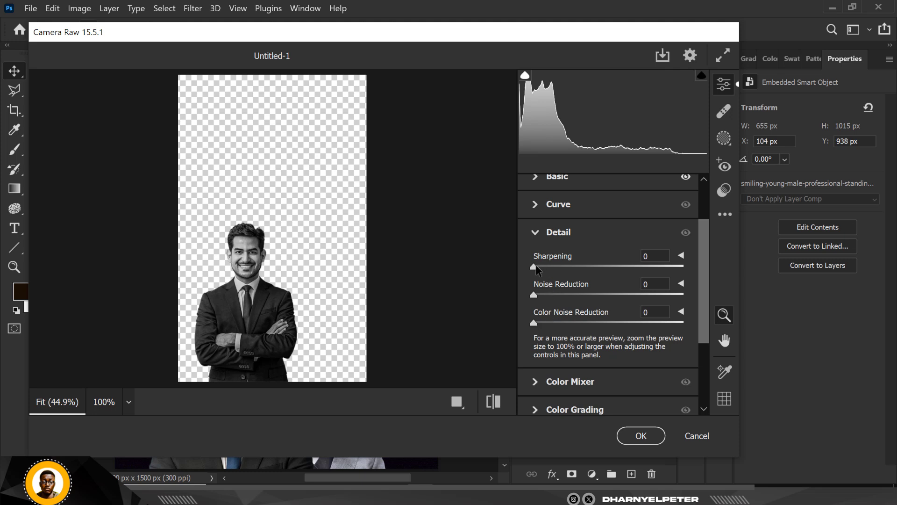
{"action": "left_click_drag", "start_coordinate": [558, 270], "coordinate": [566, 269]}
{"action": "scroll", "coordinate": [561, 259], "scroll_direction": "up", "scroll_amount": 2}
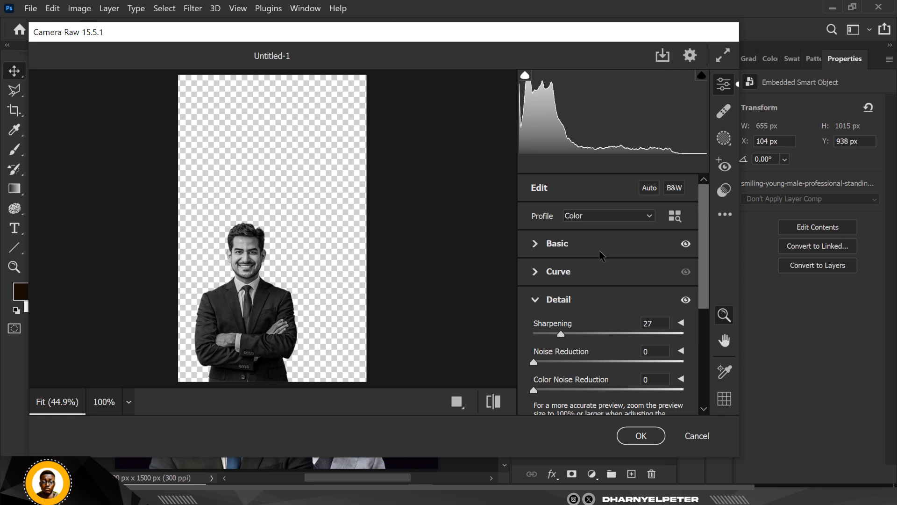
Raise the smiling man's Texture a little further and apply the Camera Raw Filter
{"action": "left_click", "coordinate": [537, 244]}
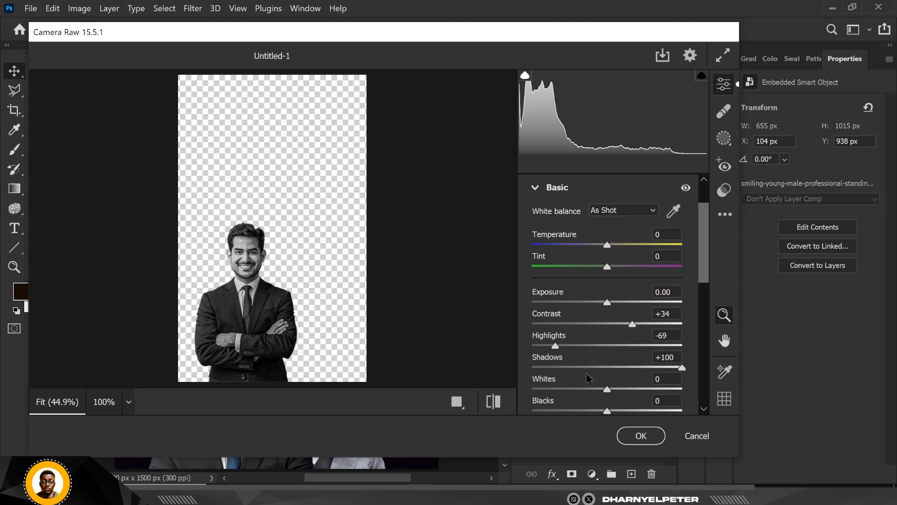
{"action": "scroll", "coordinate": [589, 375], "scroll_direction": "down", "scroll_amount": 3}
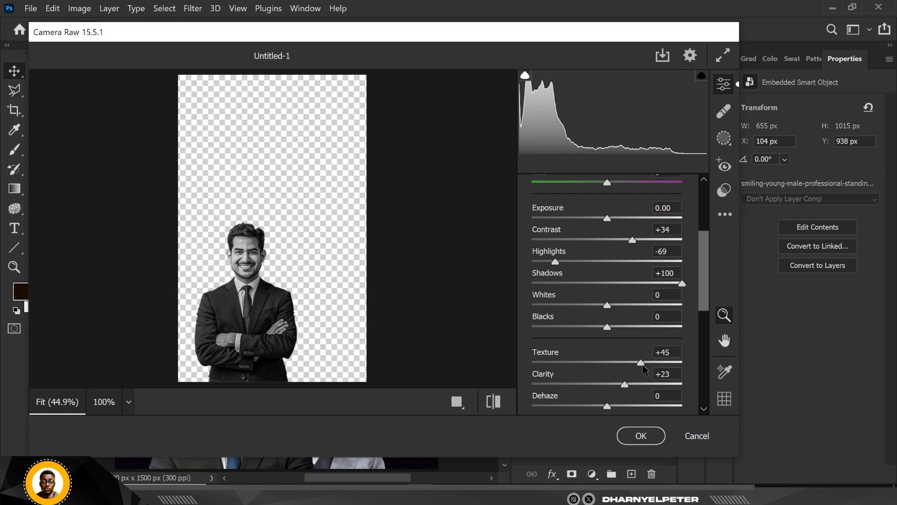
{"action": "left_click_drag", "start_coordinate": [641, 363], "coordinate": [653, 360]}
{"action": "left_click", "coordinate": [639, 436]}
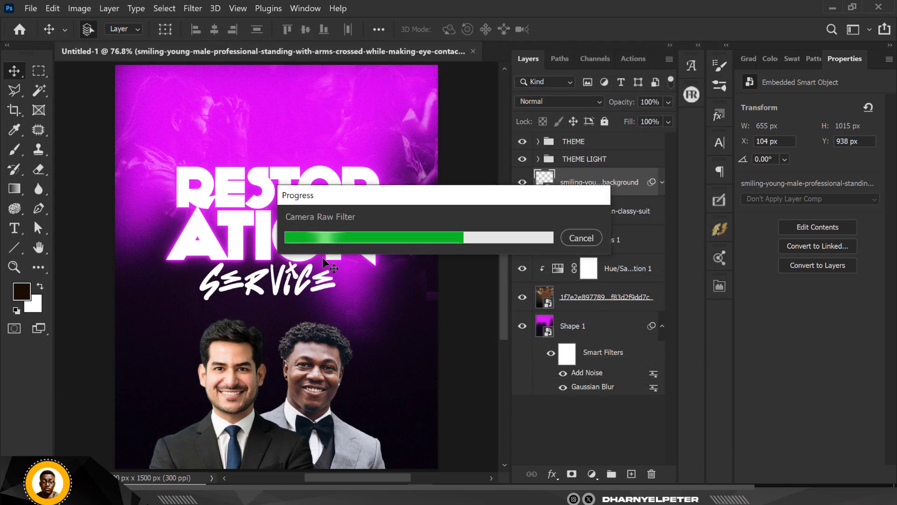
{"action": "scroll", "coordinate": [327, 268], "scroll_direction": "down", "scroll_amount": 4}
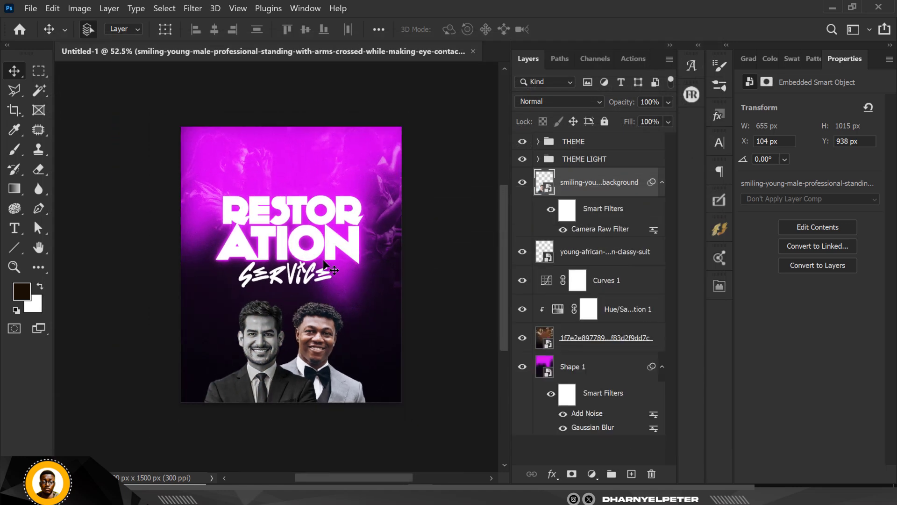
{"action": "scroll", "coordinate": [319, 363], "scroll_direction": "up", "scroll_amount": 1}
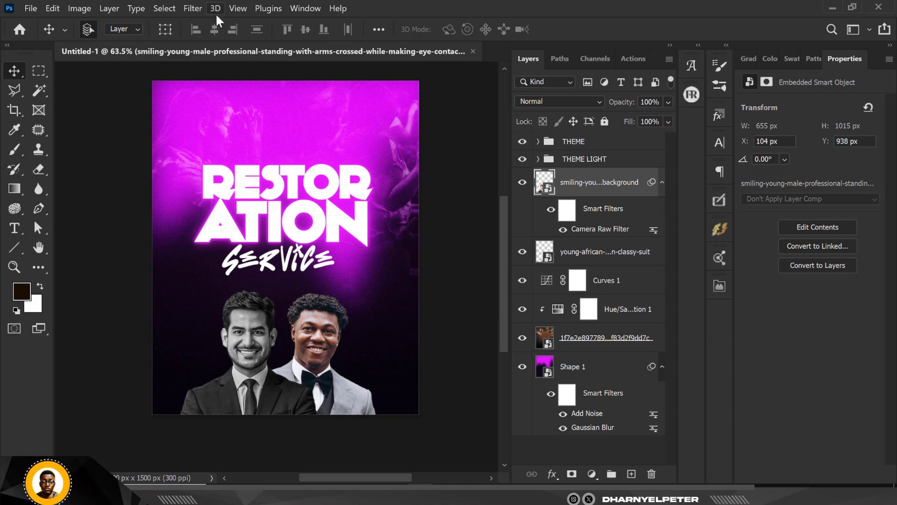
{"action": "left_click", "coordinate": [193, 9]}
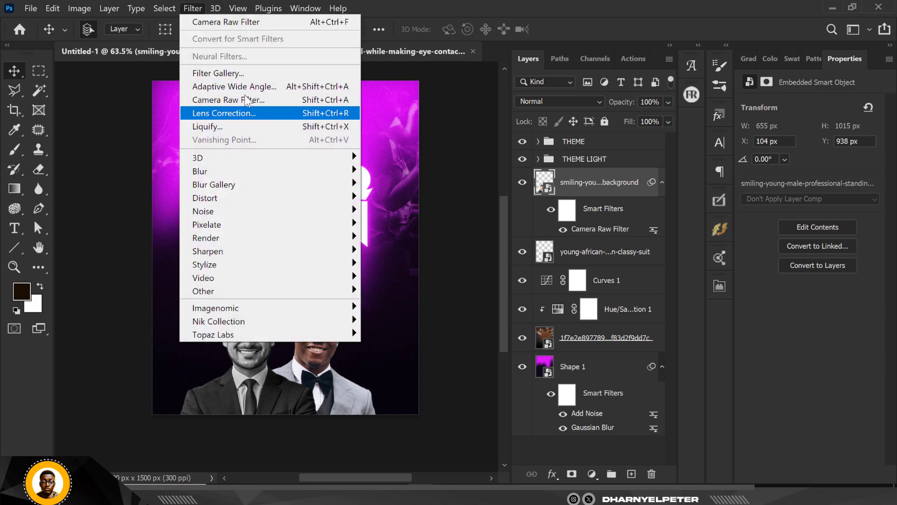
{"action": "left_click", "coordinate": [639, 182]}
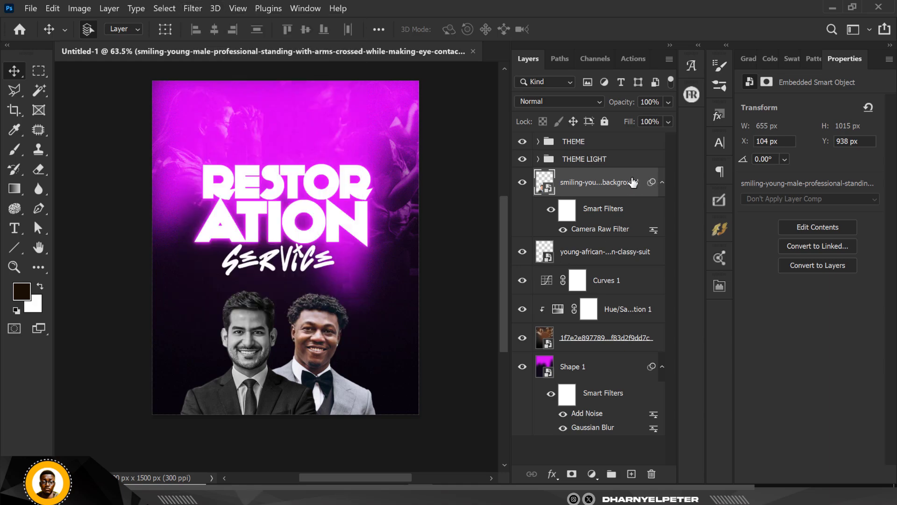
Check the smiling man's layer with and without its retouch, and copy its Camera Raw Filter onto the young man in the classy suit
{"action": "left_click", "coordinate": [521, 183]}
{"action": "left_click", "coordinate": [521, 183]}
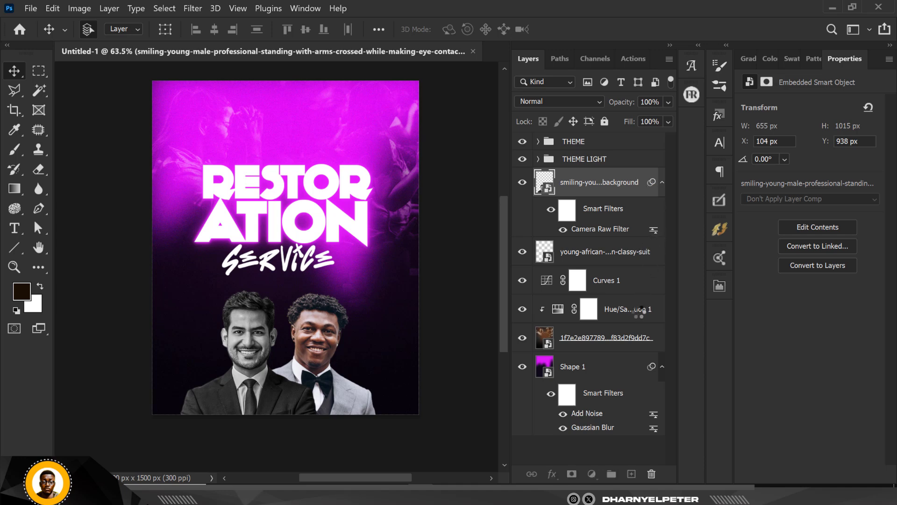
{"action": "left_click_drag", "start_coordinate": [641, 310], "coordinate": [607, 252]}
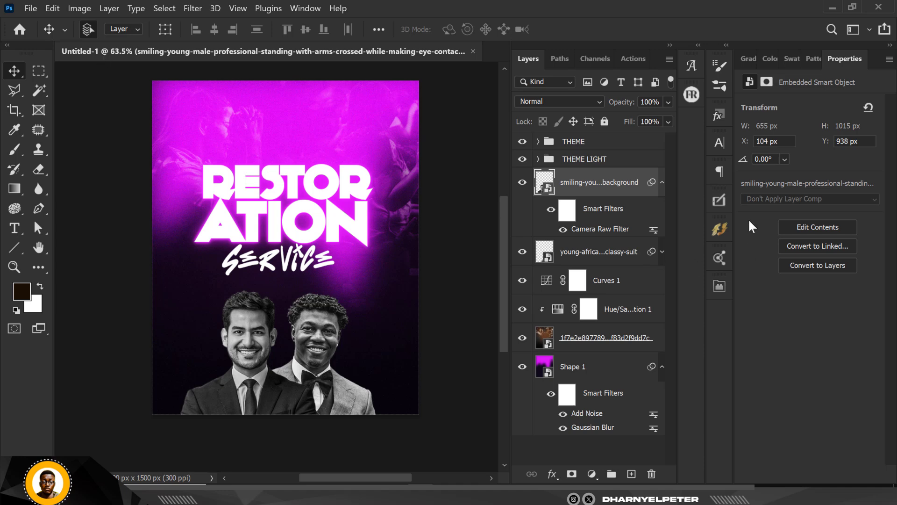
Group the two ministers' layers and rename the group PASTORS
{"action": "left_click", "coordinate": [602, 256], "text": "ctrl"}
{"action": "left_click", "coordinate": [610, 475]}
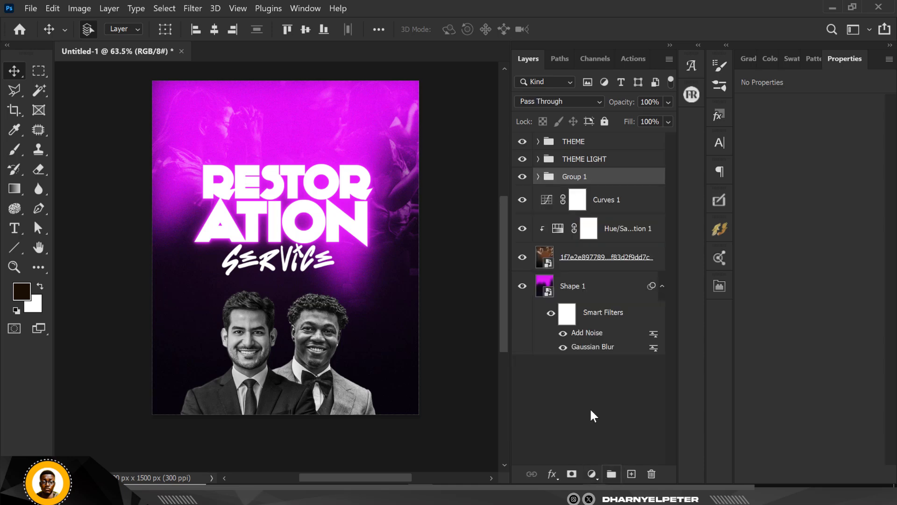
{"action": "double_click", "coordinate": [567, 177]}
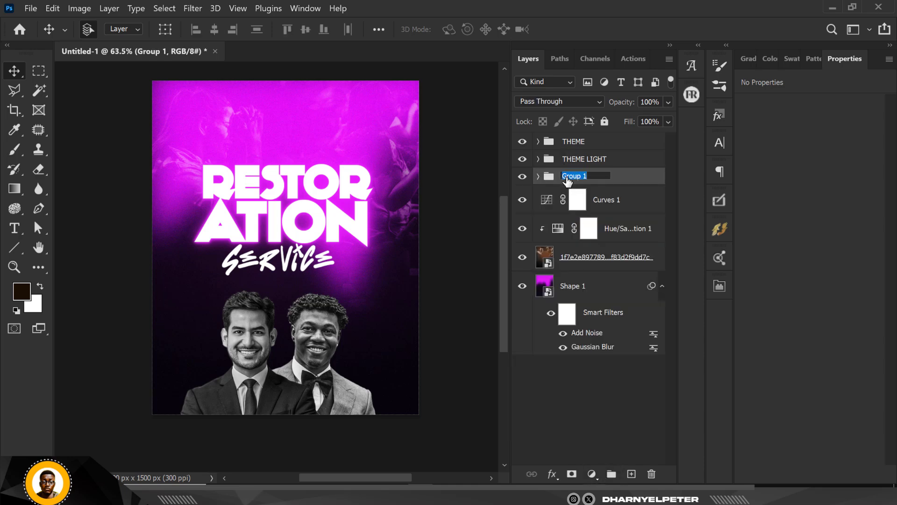
{"action": "type", "text": "PASTORS"}
{"action": "key", "text": "Return"}
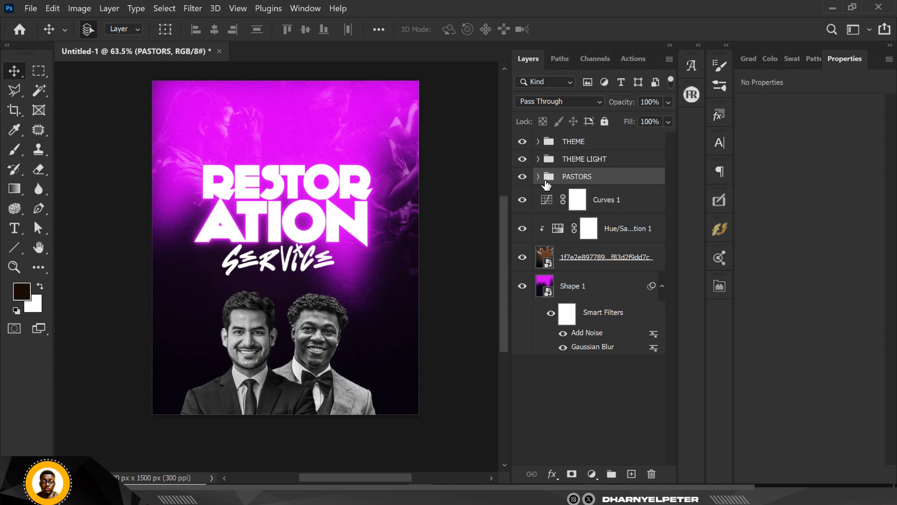
Add a Solid Color fill in magenta ff00fc above the PASTORS group and clip it to the group
{"action": "left_click", "coordinate": [588, 472]}
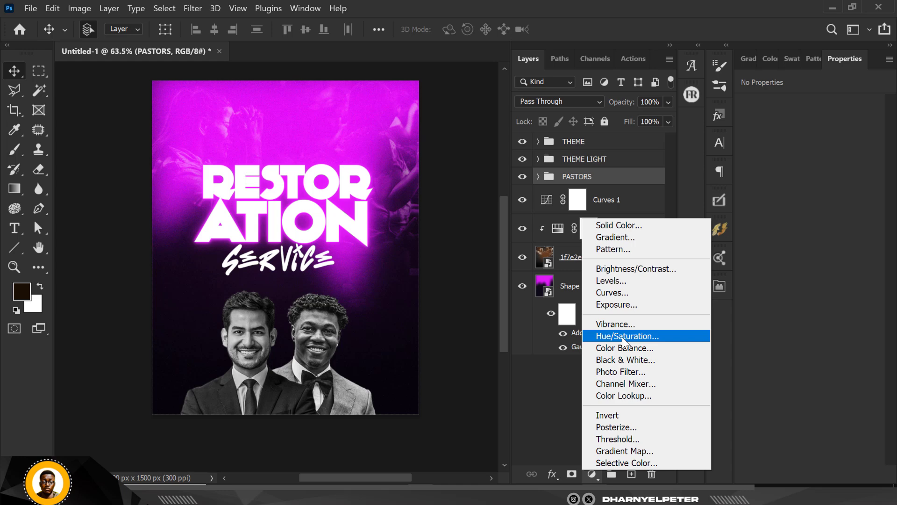
{"action": "left_click", "coordinate": [616, 225]}
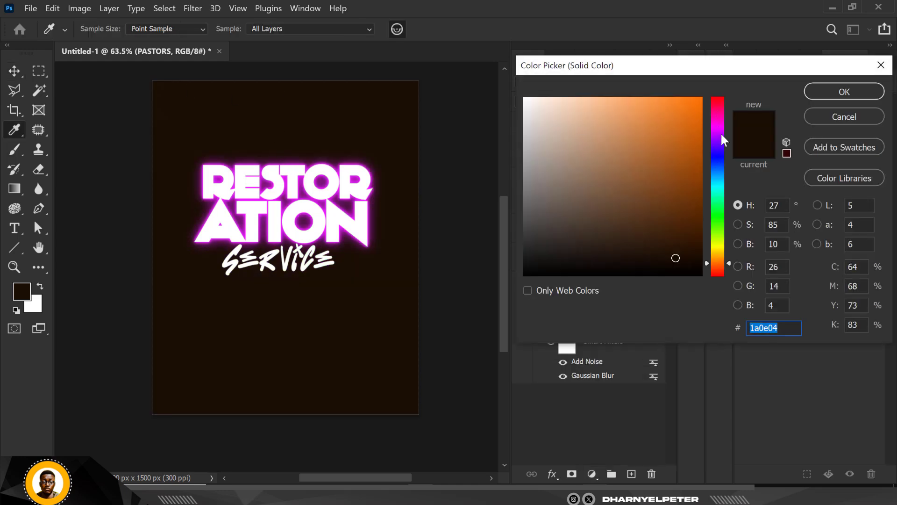
{"action": "left_click_drag", "start_coordinate": [720, 133], "coordinate": [704, 93]}
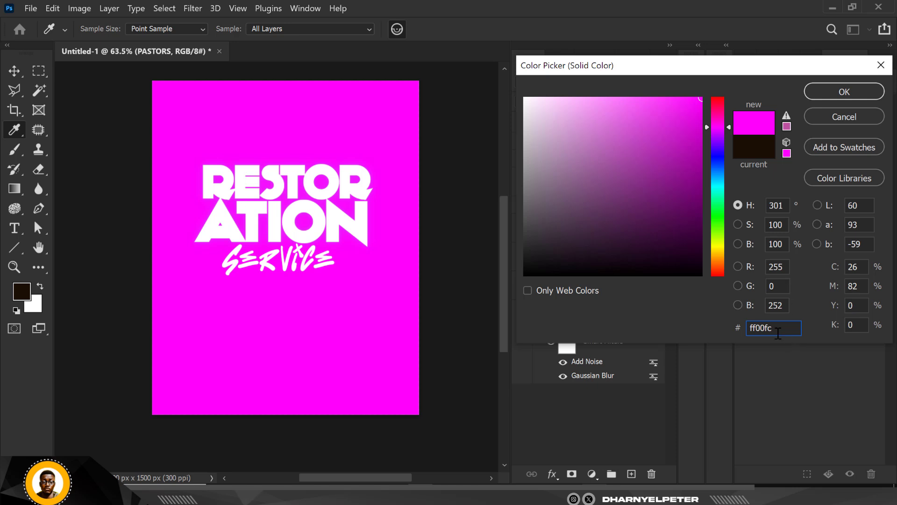
{"action": "left_click", "coordinate": [835, 92]}
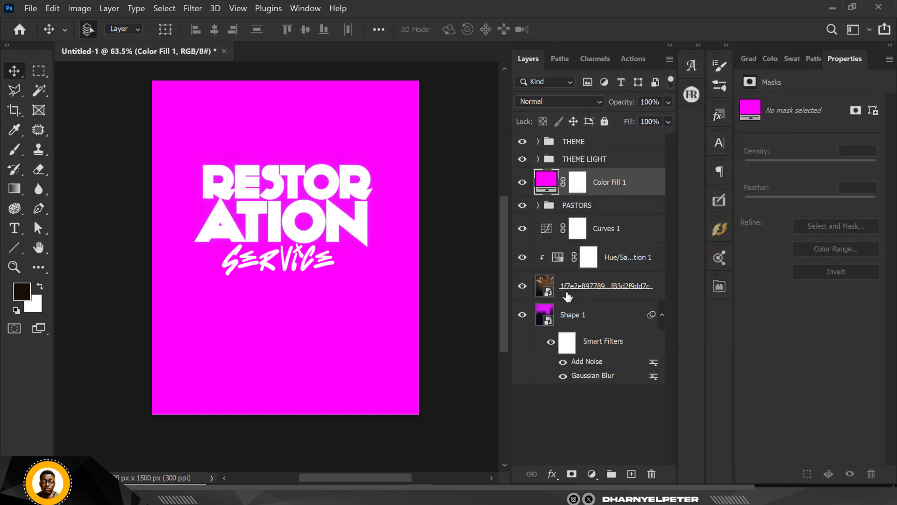
{"action": "right_click", "coordinate": [634, 197]}
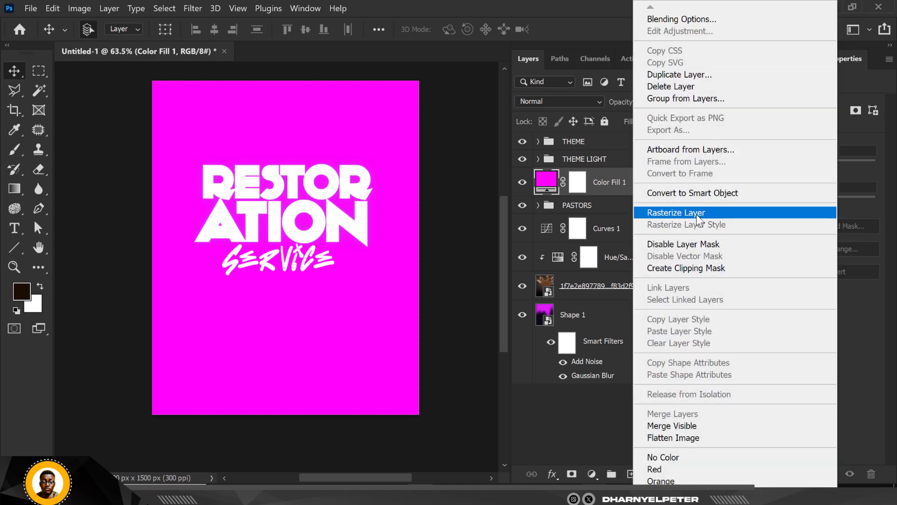
{"action": "left_click", "coordinate": [691, 267]}
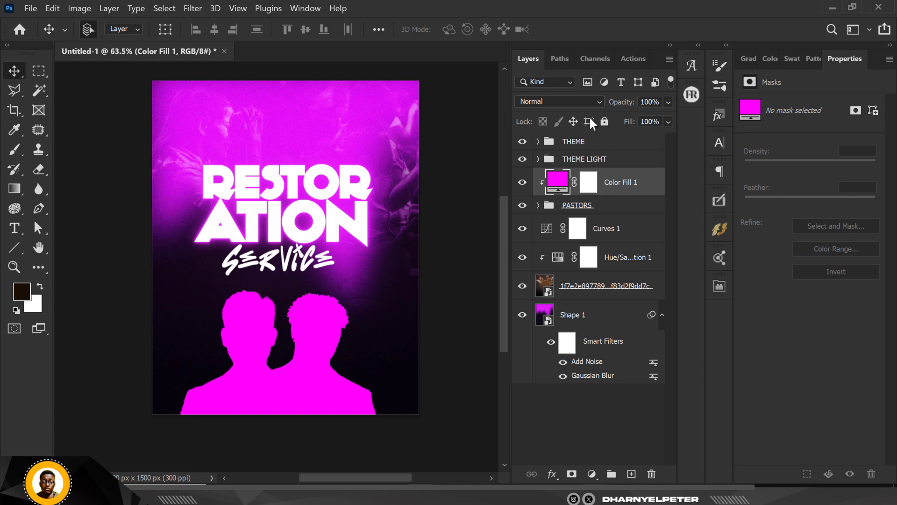
Set the magenta fill's blend mode to Overlay and split its Underlying Layer Blend If shadow slider to 153 / 209
{"action": "left_click", "coordinate": [582, 99]}
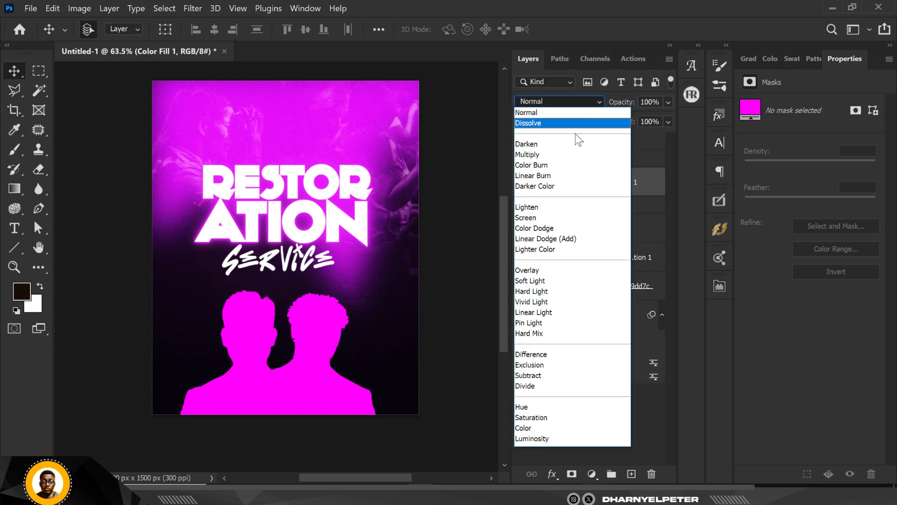
{"action": "left_click", "coordinate": [534, 271]}
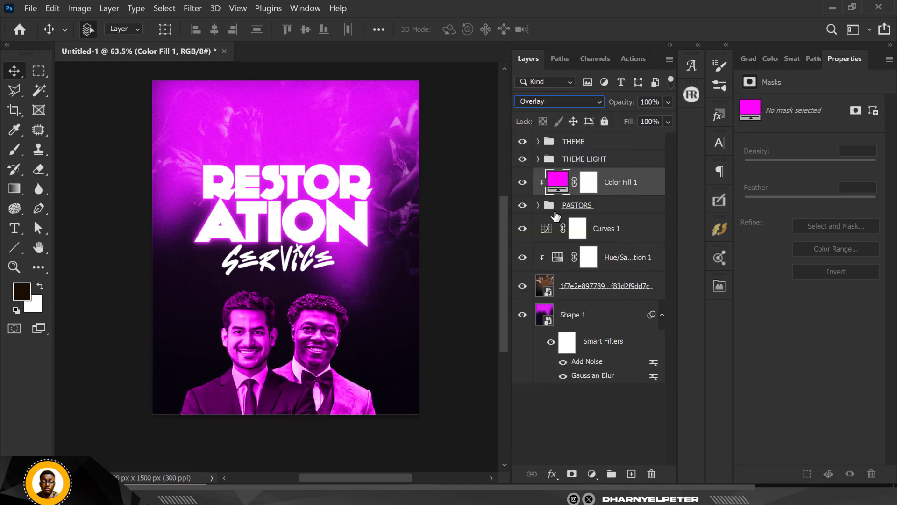
{"action": "right_click", "coordinate": [655, 188]}
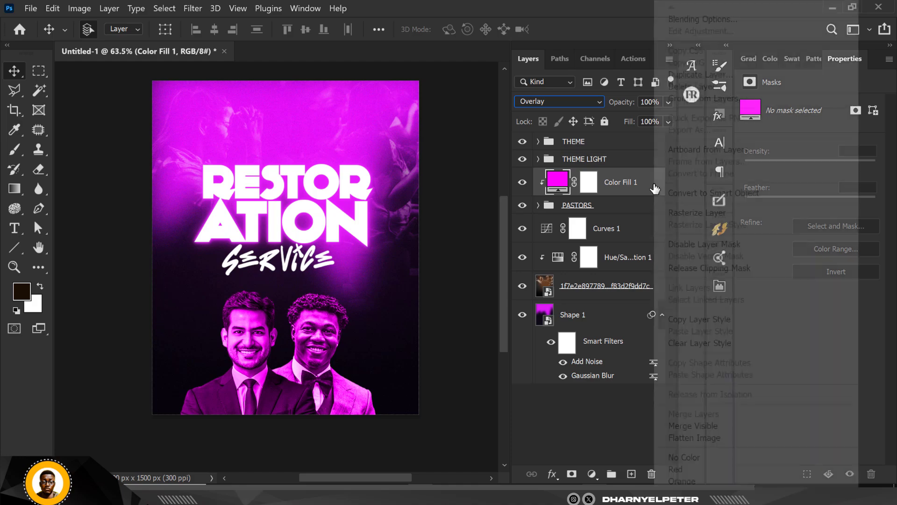
{"action": "left_click", "coordinate": [711, 18]}
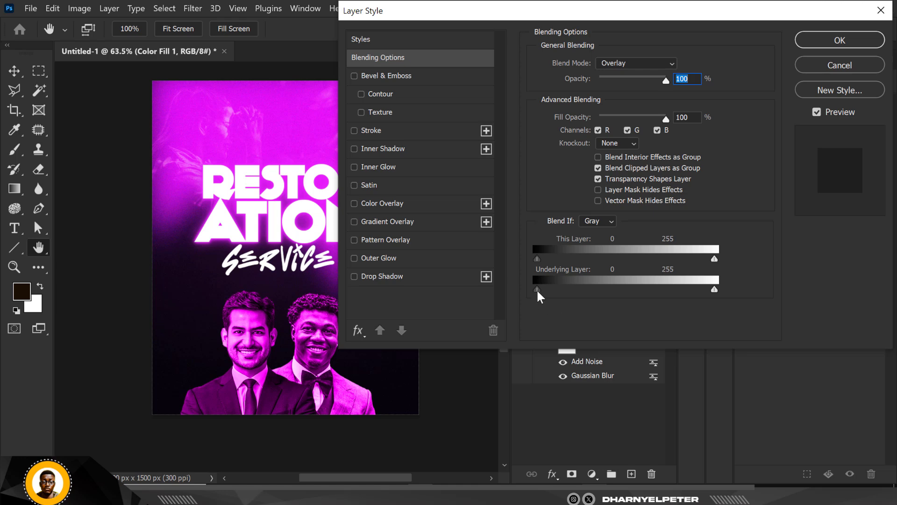
{"action": "left_click_drag", "start_coordinate": [539, 291], "coordinate": [642, 294]}
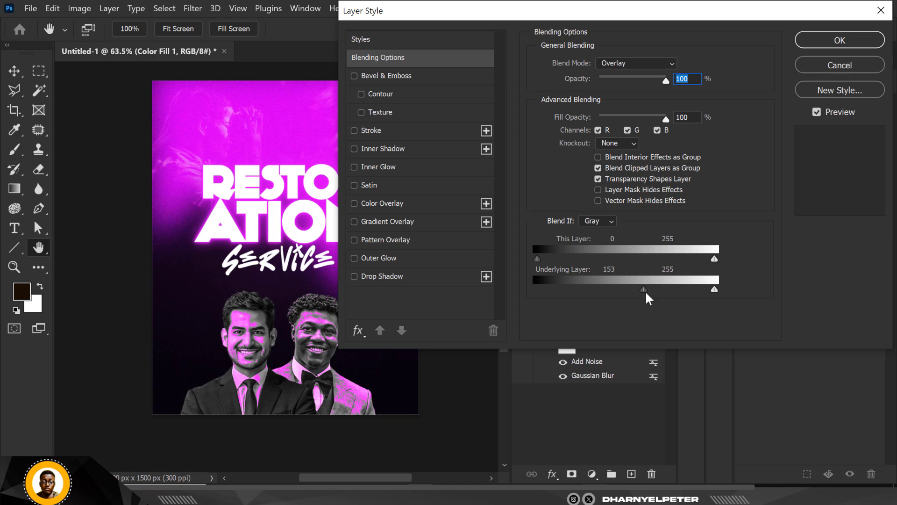
{"action": "left_click_drag", "start_coordinate": [645, 290], "coordinate": [684, 294], "text": "alt"}
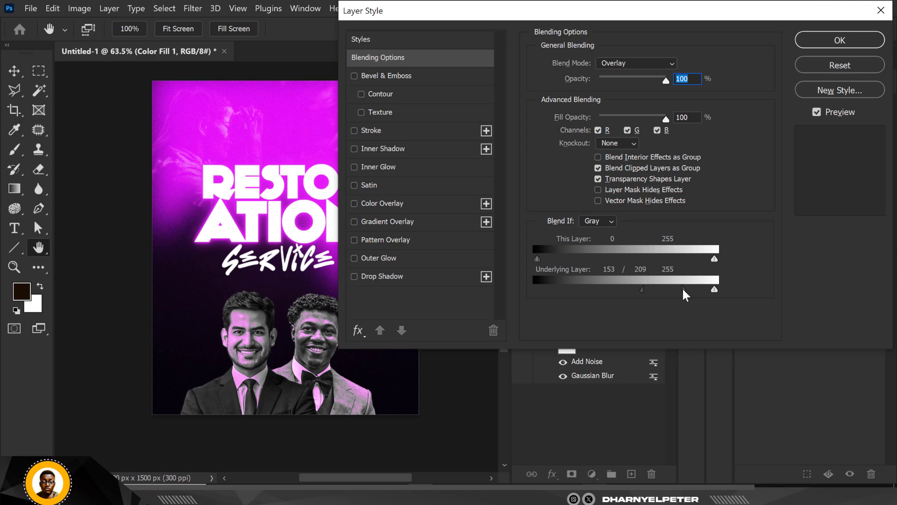
{"action": "left_click", "coordinate": [848, 42]}
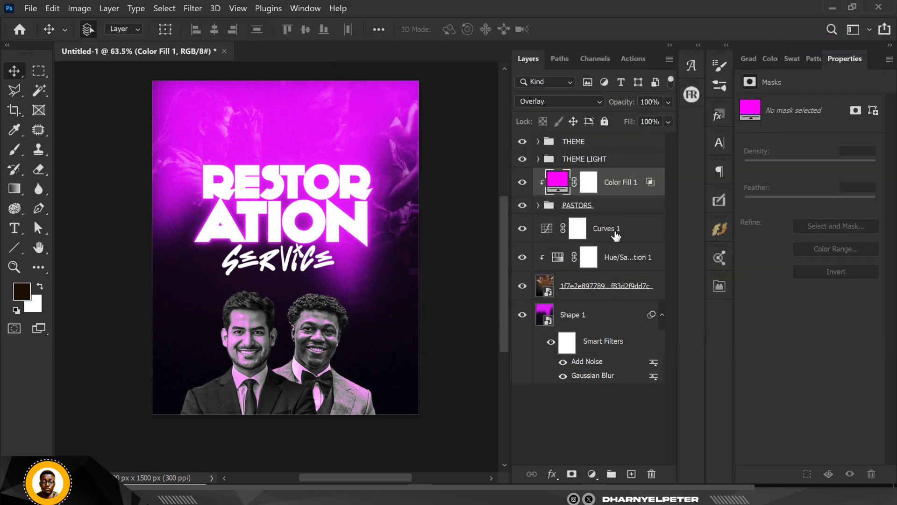
Change the magenta fill's blend mode to Linear Dodge (Add) and compare the ministers with the fill hidden and shown
{"action": "scroll", "coordinate": [299, 341], "scroll_direction": "up", "scroll_amount": 1}
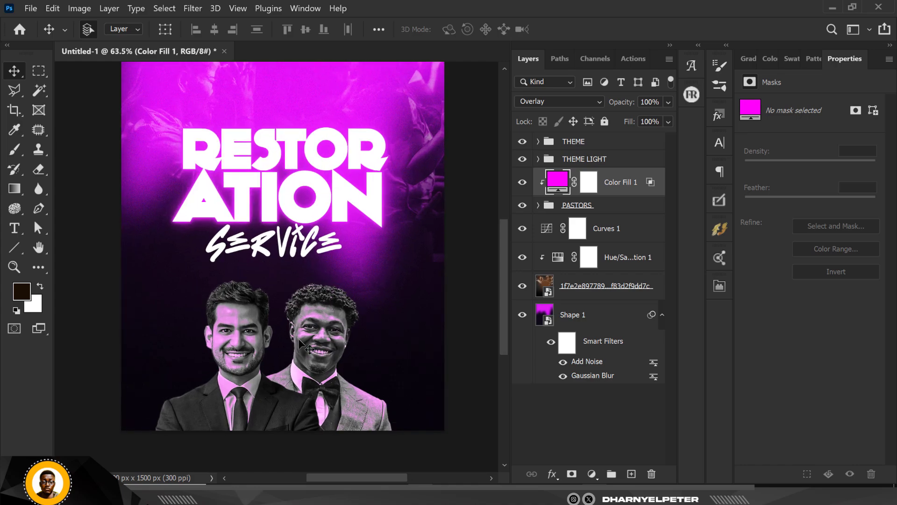
{"action": "scroll", "coordinate": [310, 348], "scroll_direction": "up", "scroll_amount": 3}
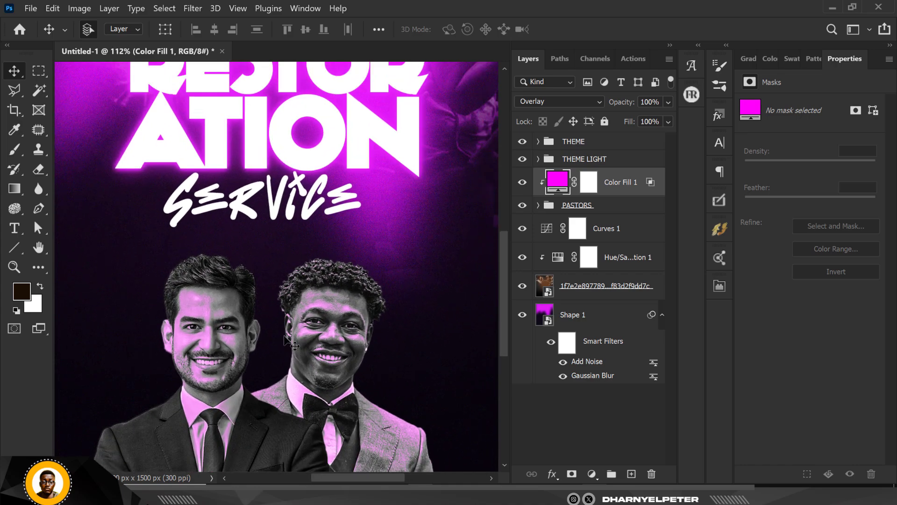
{"action": "scroll", "coordinate": [291, 344], "scroll_direction": "down", "scroll_amount": 4}
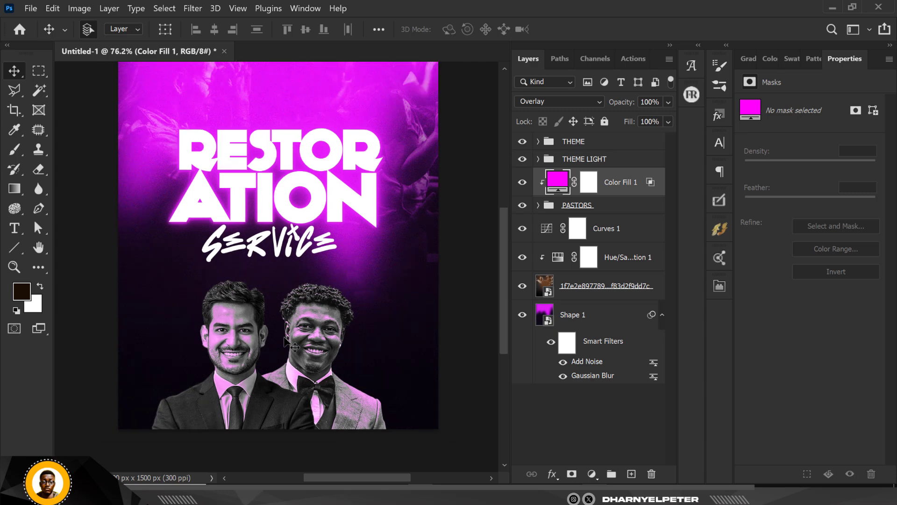
{"action": "scroll", "coordinate": [336, 306], "scroll_direction": "down", "scroll_amount": 1}
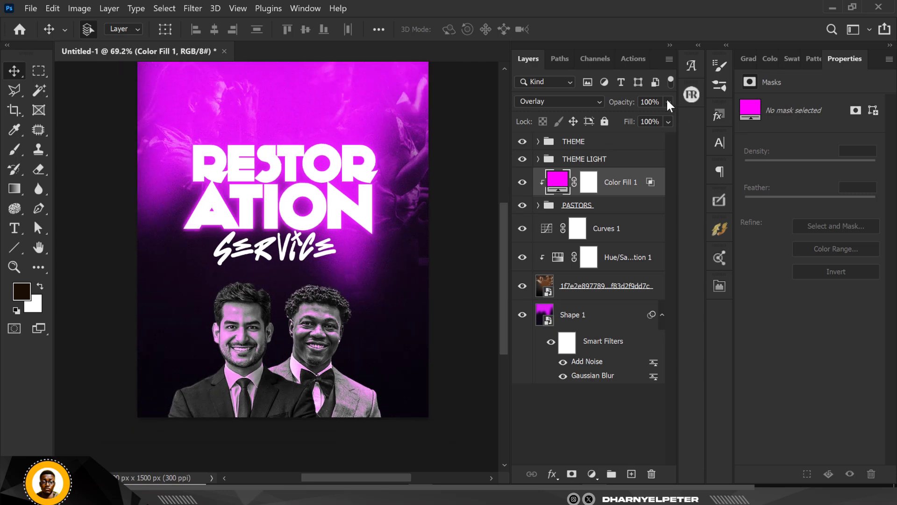
{"action": "left_click", "coordinate": [566, 100]}
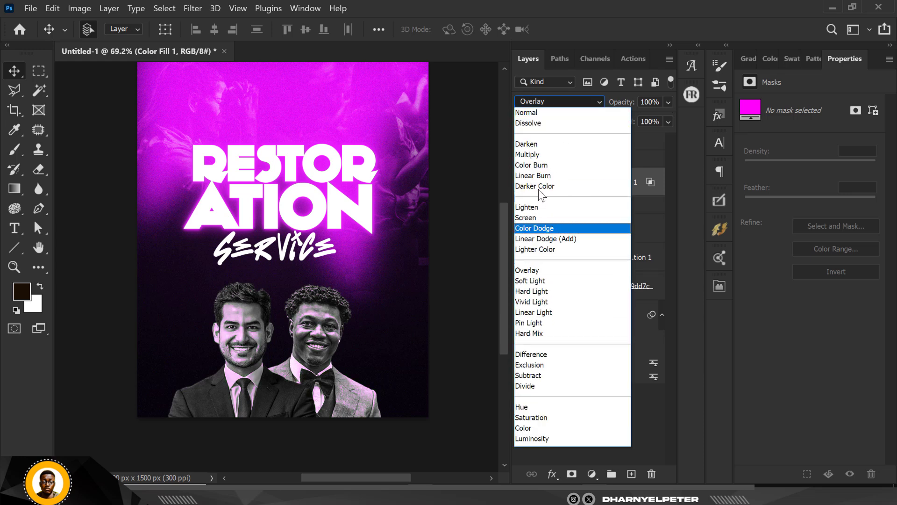
{"action": "left_click", "coordinate": [540, 239]}
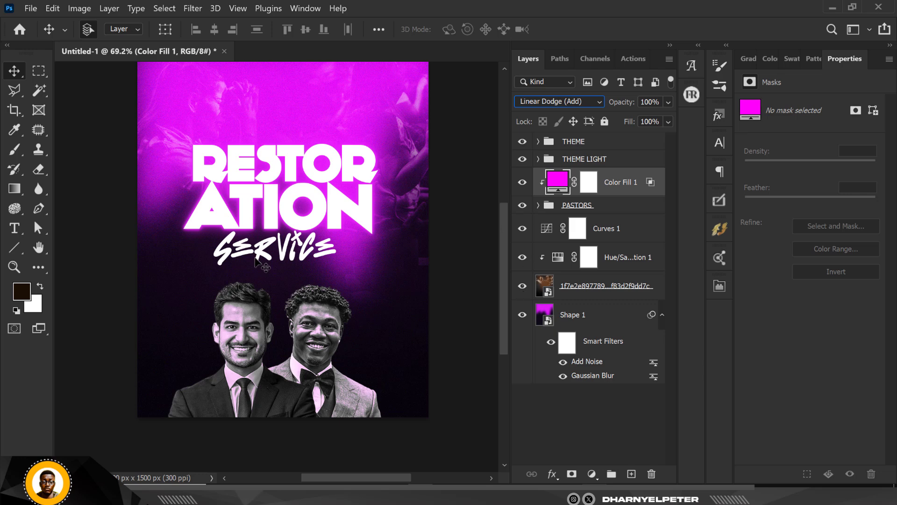
{"action": "left_click", "coordinate": [523, 182]}
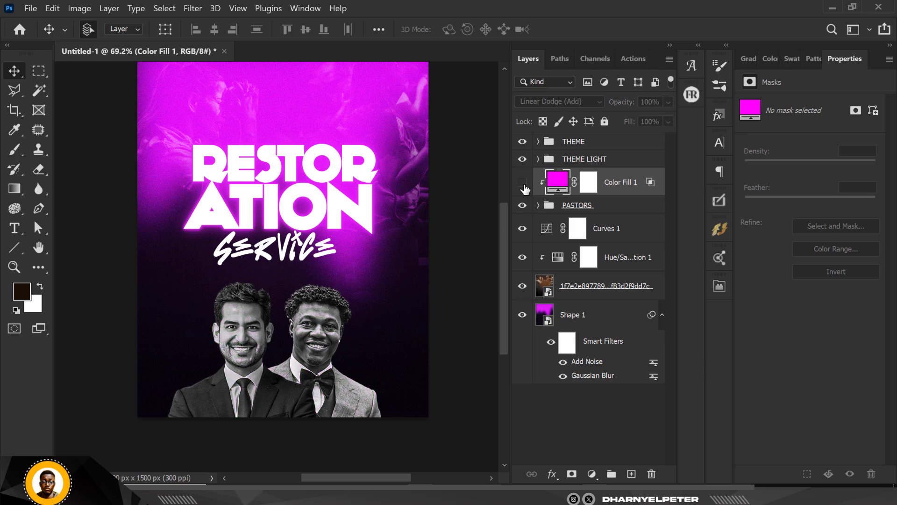
{"action": "left_click", "coordinate": [523, 183]}
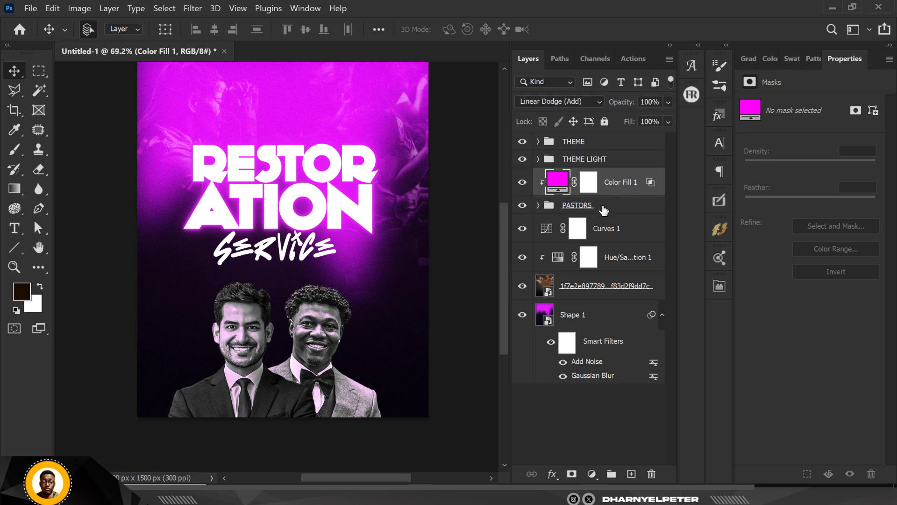
Copy the hex colour code from the magenta fill clipped to the PASTORS group
{"action": "left_click", "coordinate": [19, 297]}
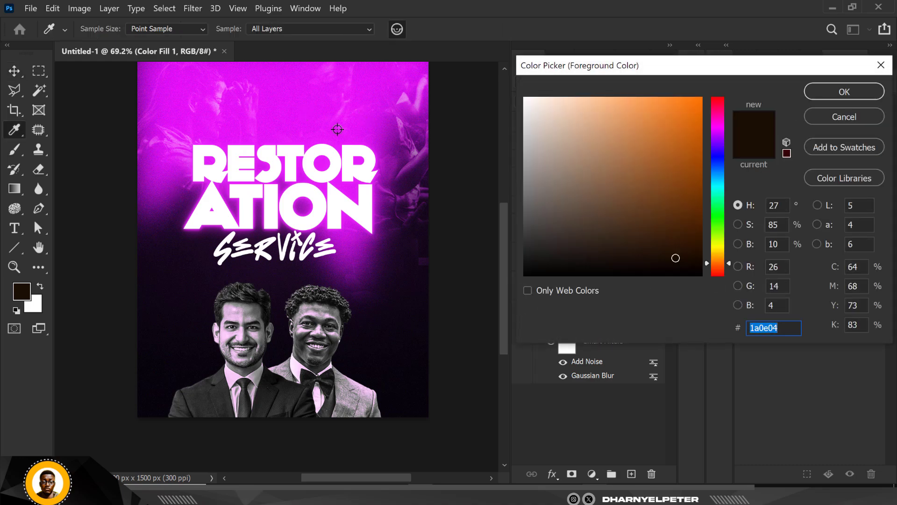
{"action": "left_click", "coordinate": [854, 94]}
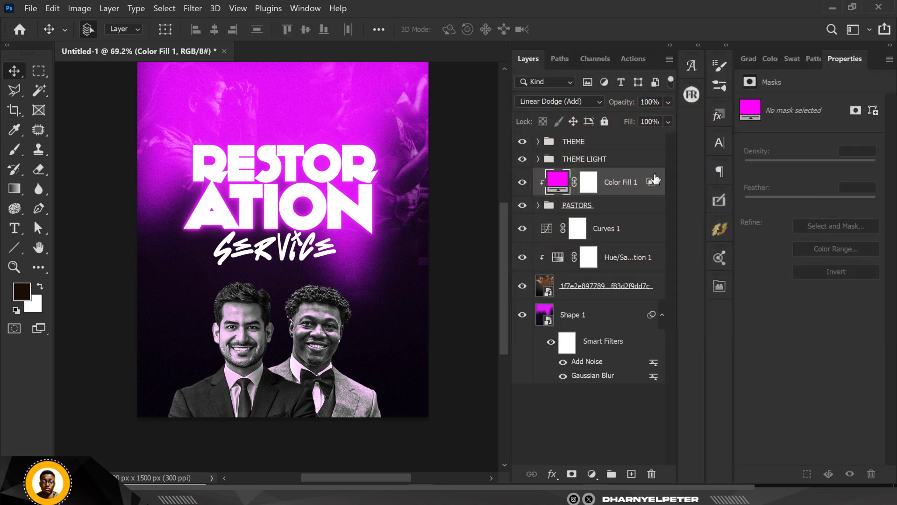
{"action": "double_click", "coordinate": [557, 180]}
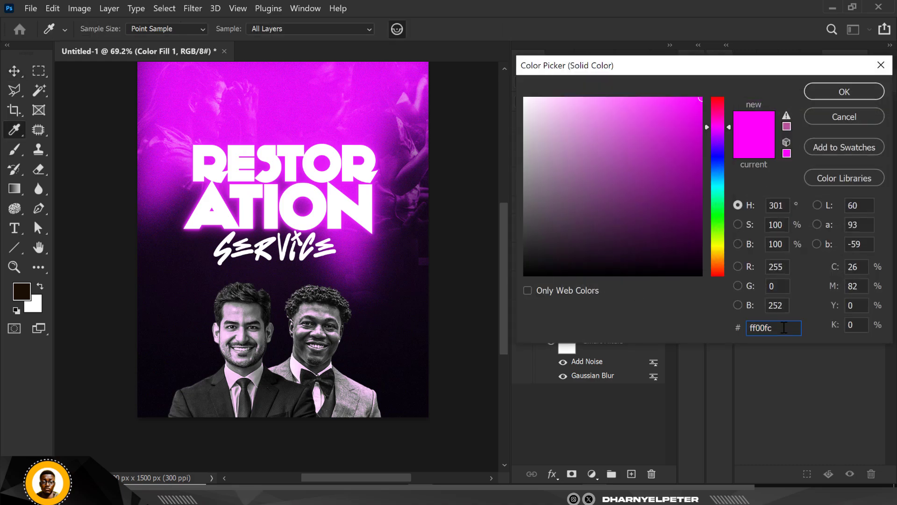
{"action": "left_click", "coordinate": [862, 95]}
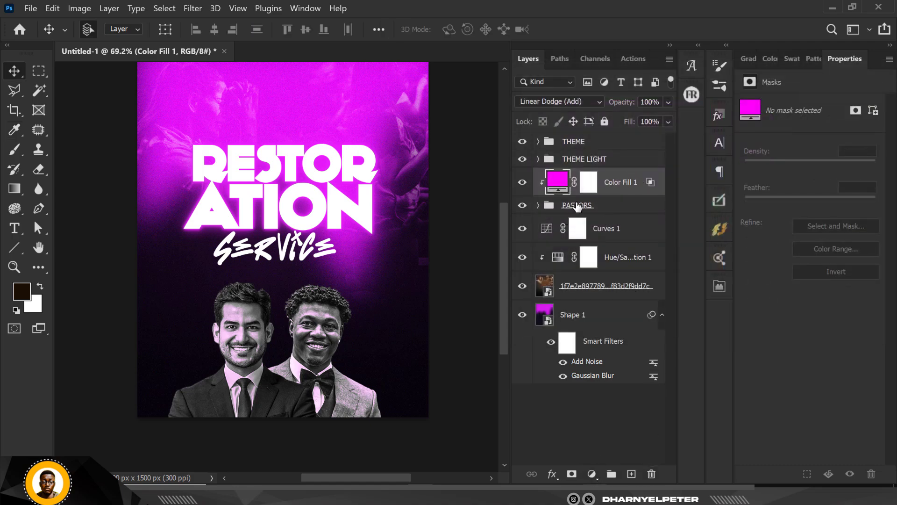
Add a second Solid Color fill in magenta ff00fc above the first one and clip it to the PASTORS group
{"action": "left_click", "coordinate": [594, 474]}
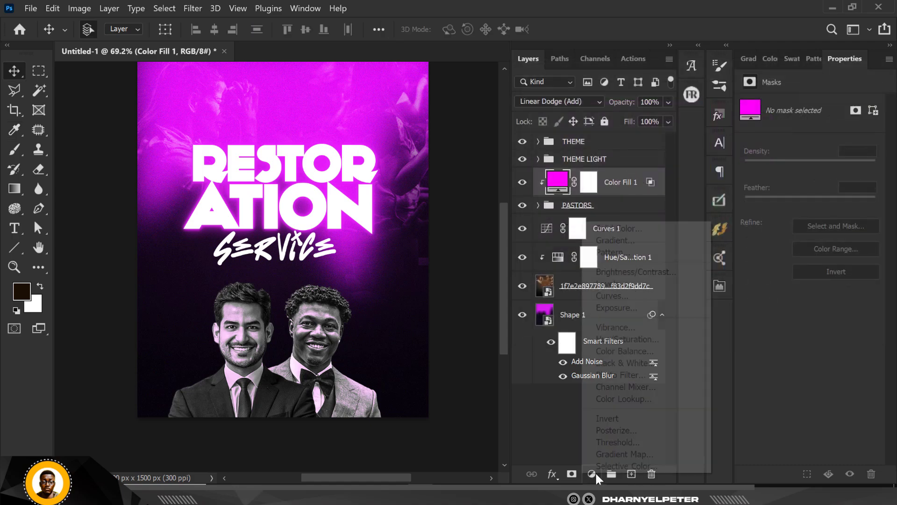
{"action": "left_click", "coordinate": [618, 228]}
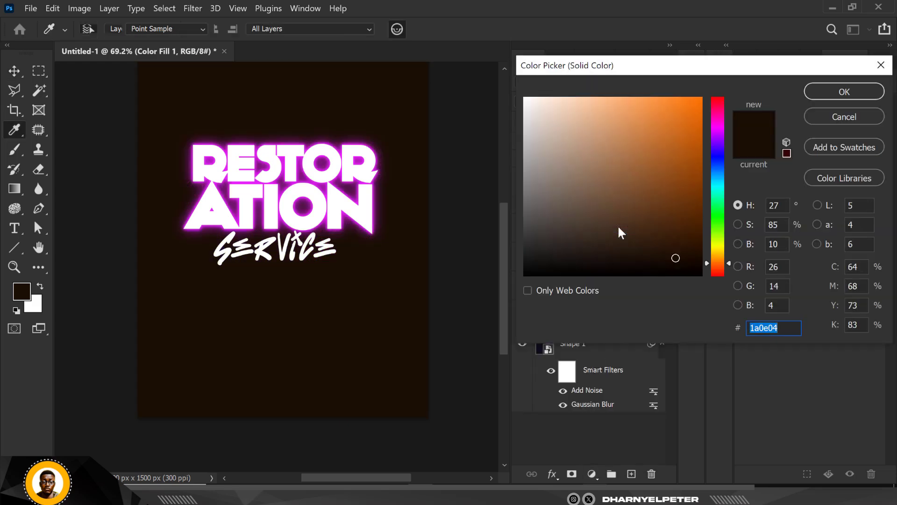
{"action": "type", "text": "ff00fc"}
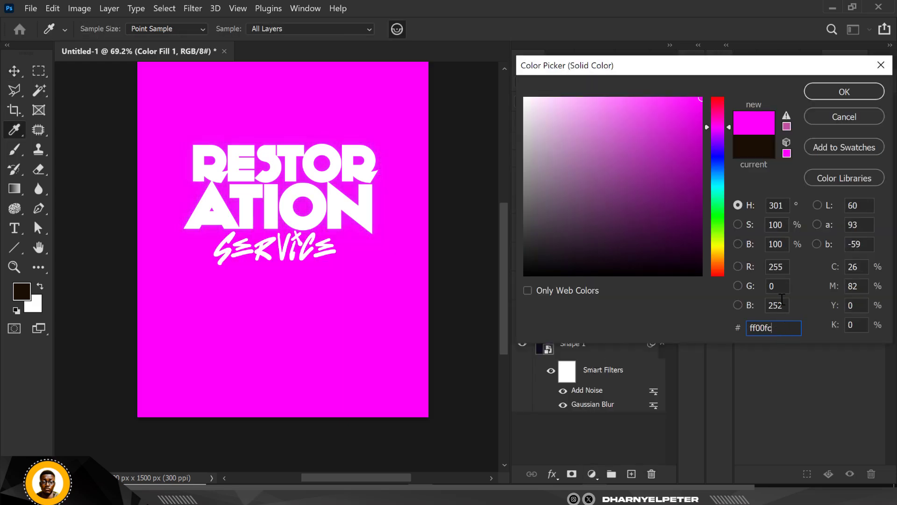
{"action": "left_click", "coordinate": [860, 89]}
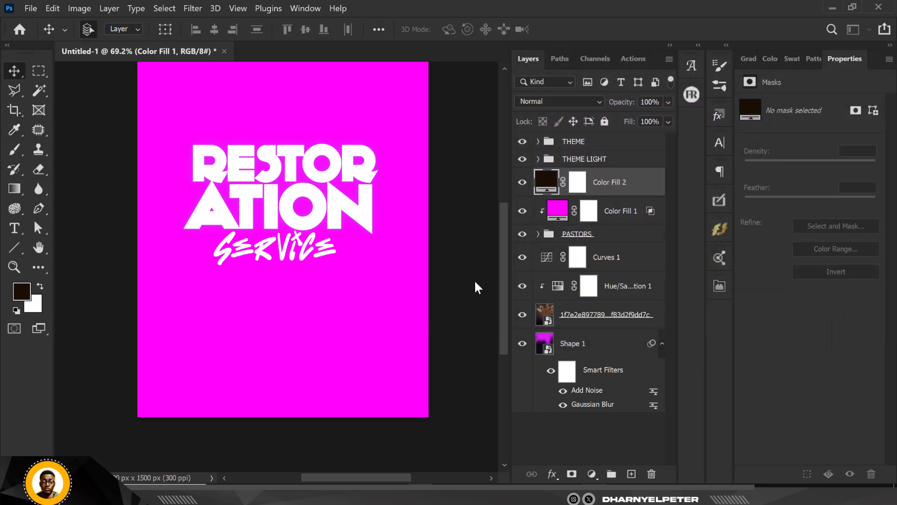
{"action": "right_click", "coordinate": [645, 192]}
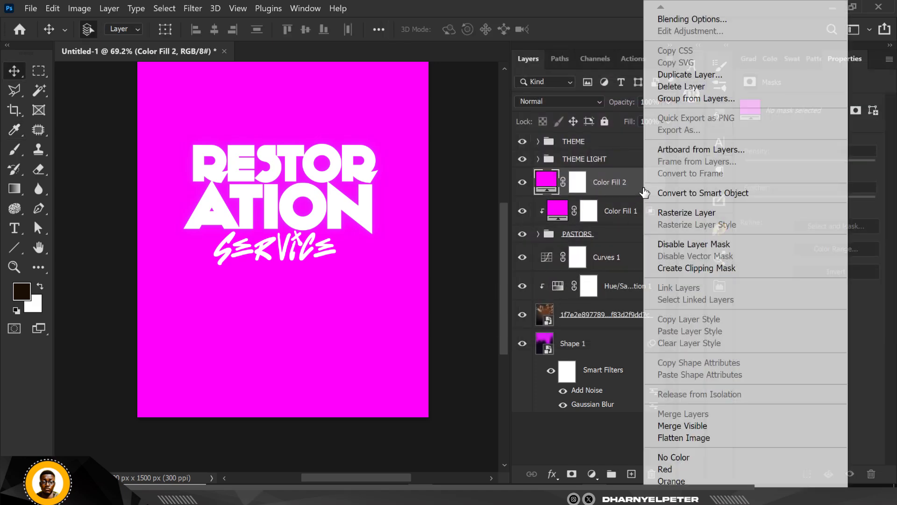
{"action": "left_click", "coordinate": [712, 268]}
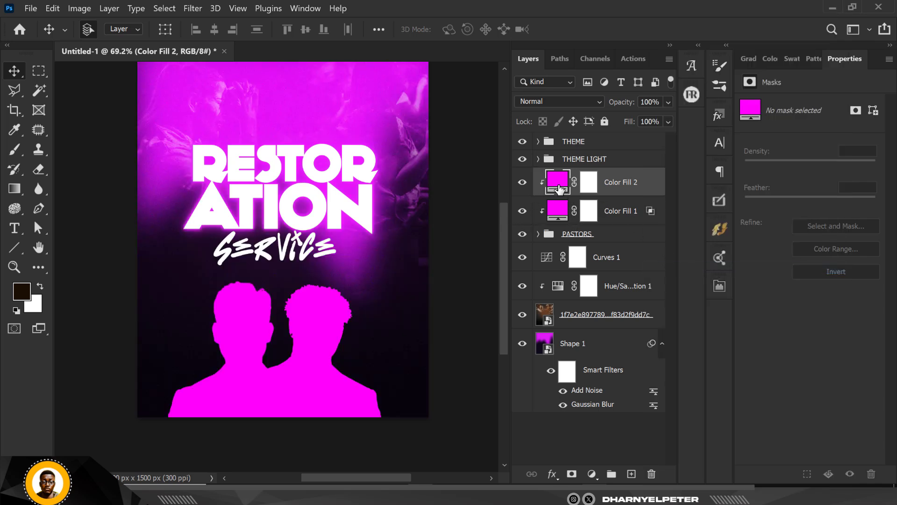
Set the second magenta fill's blend mode to Screen and invert its layer mask to black
{"action": "left_click", "coordinate": [546, 99]}
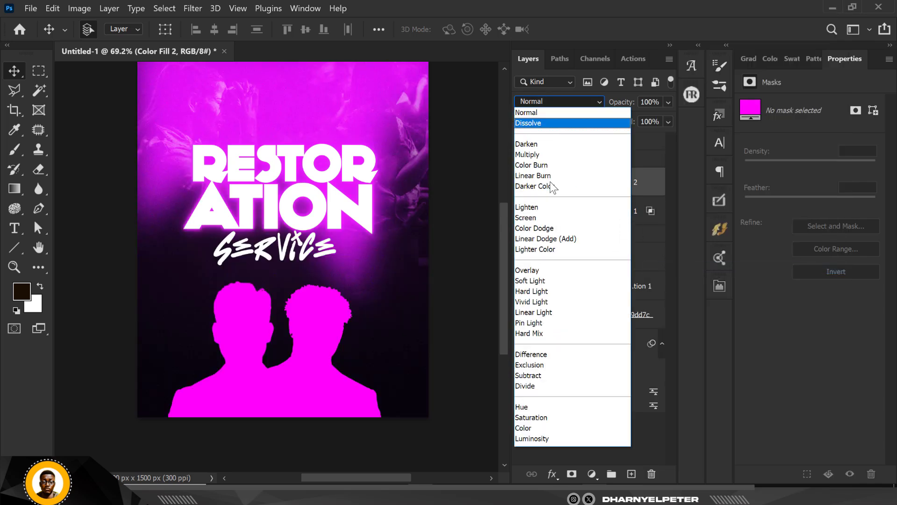
{"action": "left_click", "coordinate": [546, 222]}
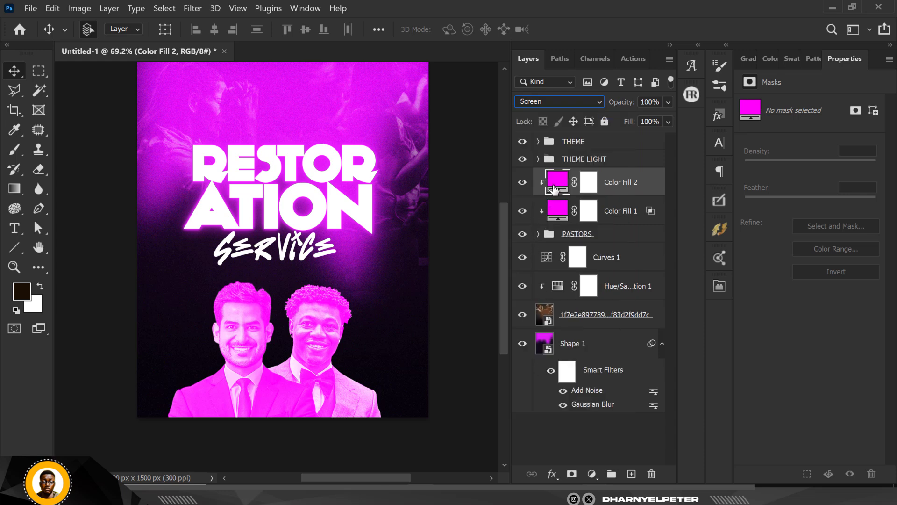
{"action": "left_click", "coordinate": [588, 187]}
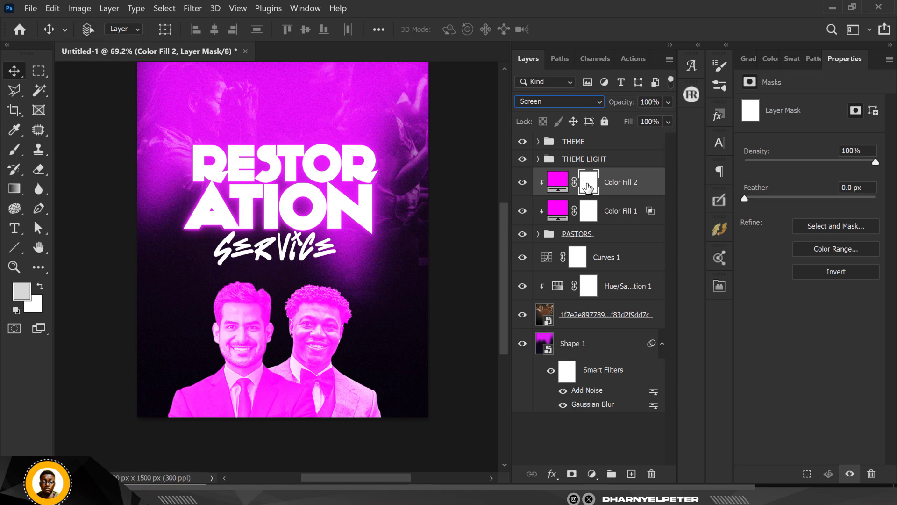
{"action": "key", "text": "ctrl+i"}
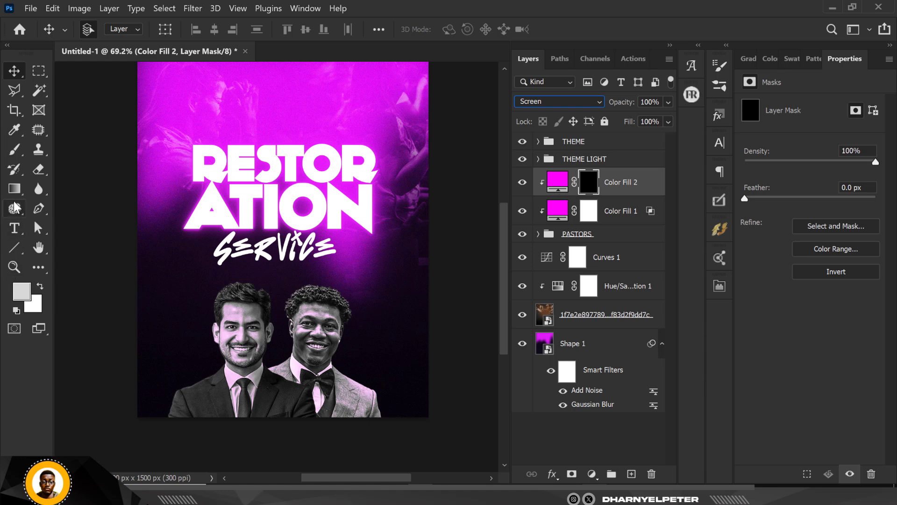
Paint magenta light along the ministers' hair and shoulders on the second fill's mask with a soft 125 px brush at 14% flow
{"action": "left_click", "coordinate": [14, 150]}
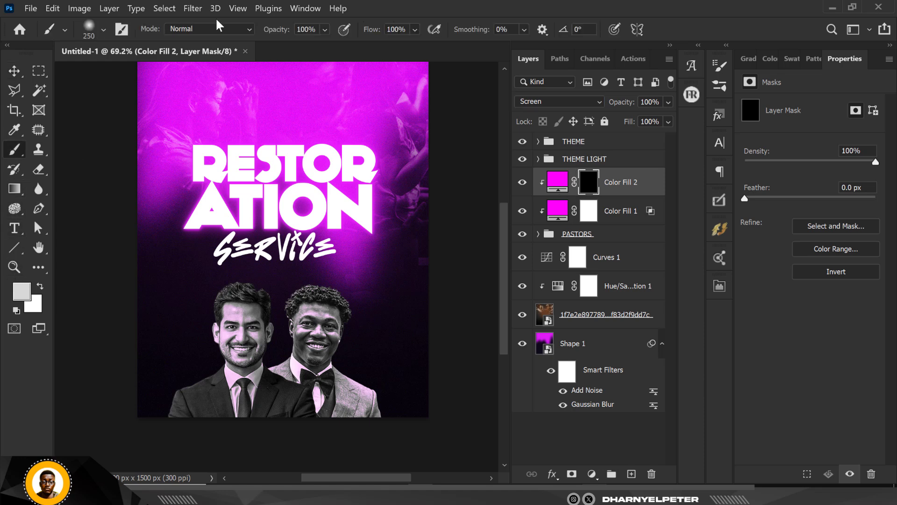
{"action": "left_click_drag", "start_coordinate": [415, 29], "coordinate": [395, 46]}
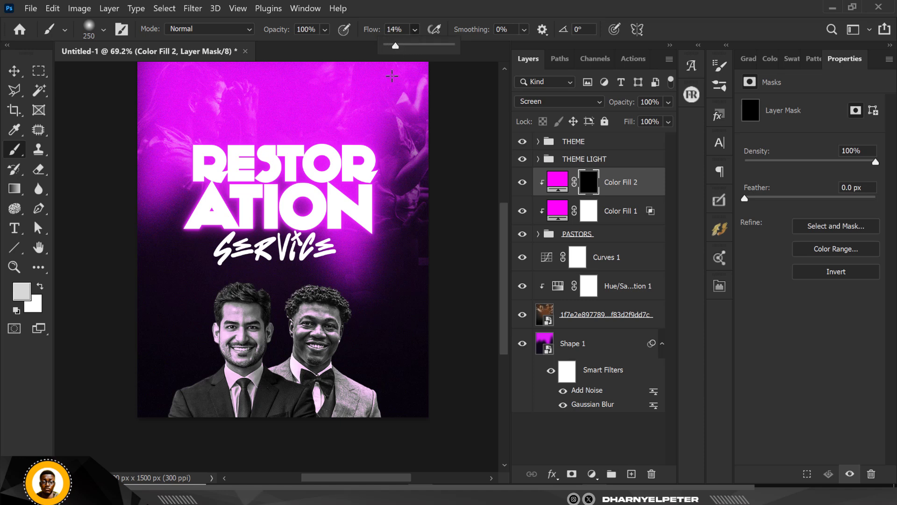
{"action": "scroll", "coordinate": [228, 314], "scroll_direction": "up", "scroll_amount": 1}
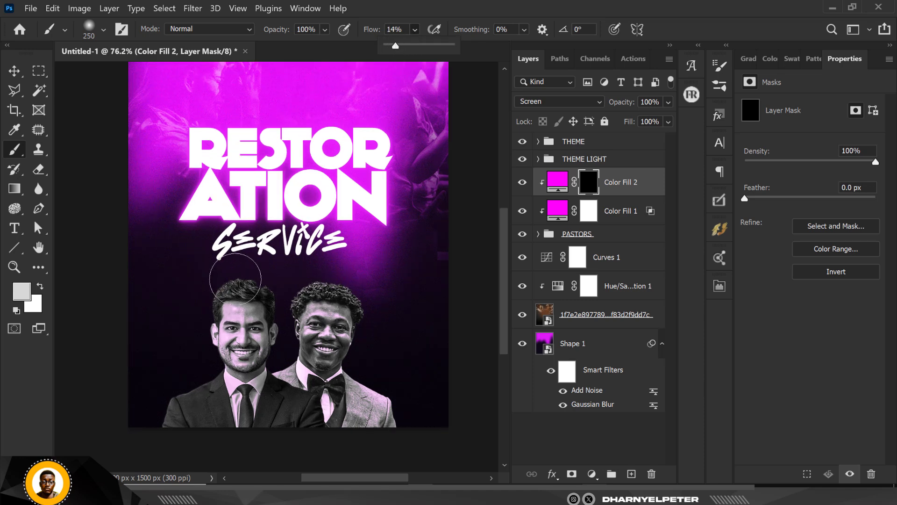
{"action": "key", "text": "bracketleft"}
{"action": "key", "text": "bracketleft"}
{"action": "key", "text": "bracketleft"}
{"action": "key", "text": "bracketleft"}
{"action": "scroll", "coordinate": [235, 279], "scroll_direction": "up", "scroll_amount": 3}
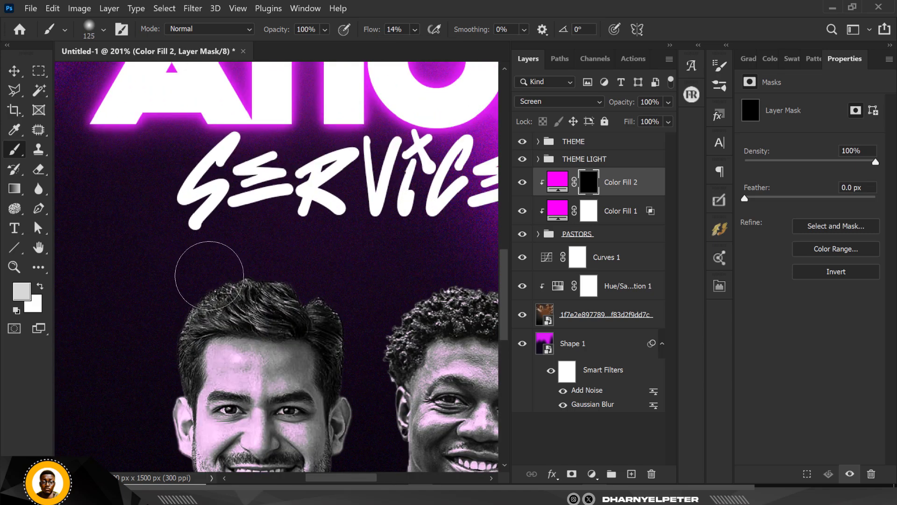
{"action": "mouse_move", "coordinate": [244, 248]}
{"action": "left_mouse_down"}
{"action": "mouse_move", "coordinate": [341, 261]}
{"action": "mouse_move", "coordinate": [240, 227]}
{"action": "mouse_move", "coordinate": [288, 246]}
{"action": "mouse_move", "coordinate": [394, 258]}
{"action": "mouse_move", "coordinate": [343, 281]}
{"action": "mouse_move", "coordinate": [373, 314]}
{"action": "left_mouse_up"}
{"action": "scroll", "coordinate": [342, 243], "scroll_direction": "down", "scroll_amount": 3}
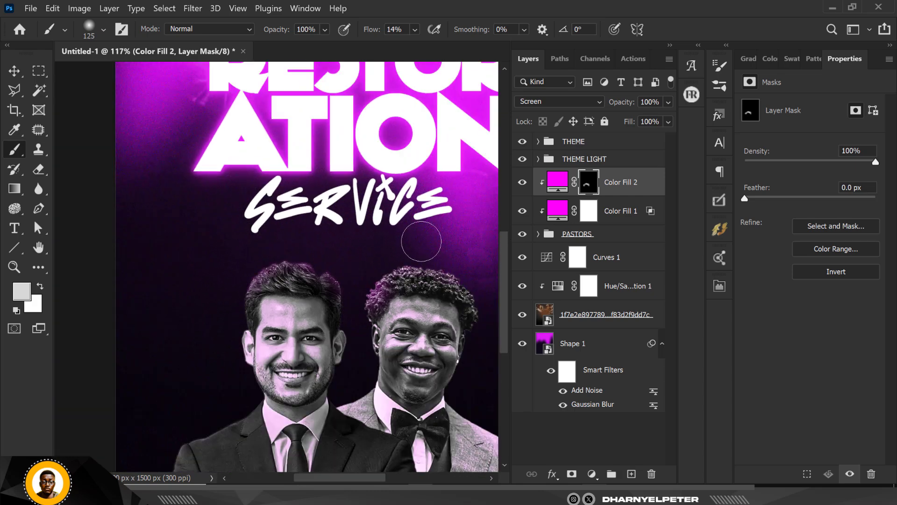
{"action": "scroll", "coordinate": [427, 254], "scroll_direction": "down", "scroll_amount": 2}
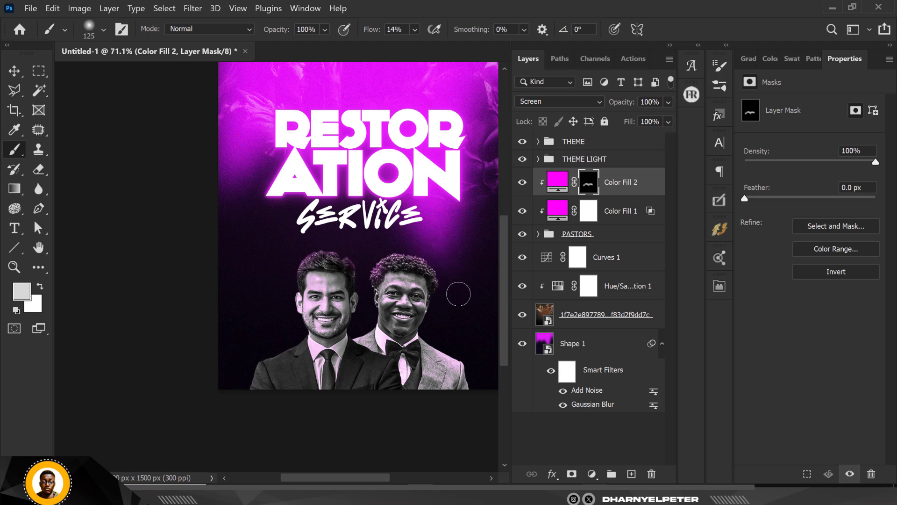
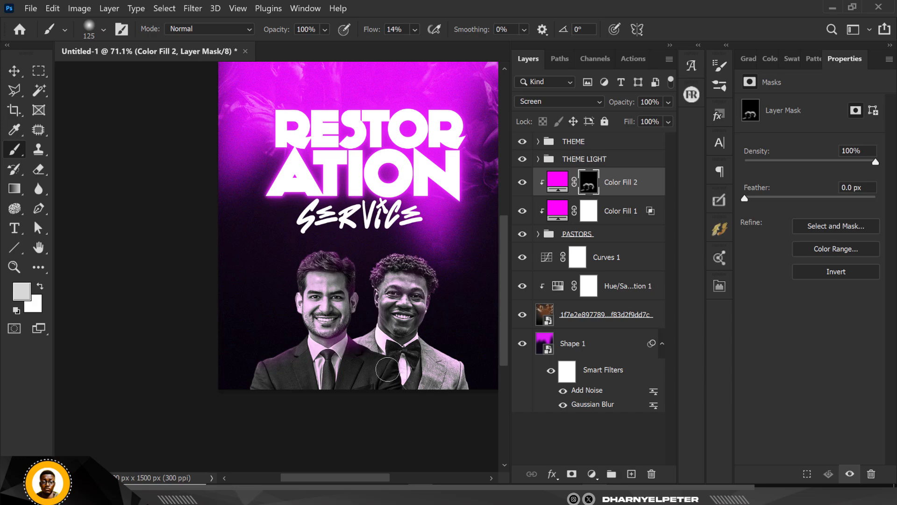
Examine the painted magenta light on the ministers' hair and shoulders, both up close and against the whole poster
{"action": "scroll", "coordinate": [363, 346], "scroll_direction": "up", "scroll_amount": 4}
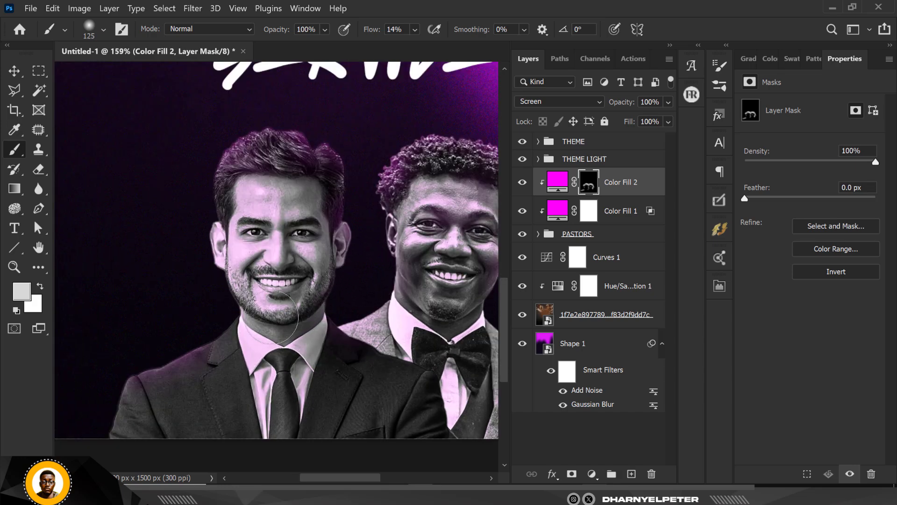
{"action": "scroll", "coordinate": [322, 299], "scroll_direction": "down", "scroll_amount": 2}
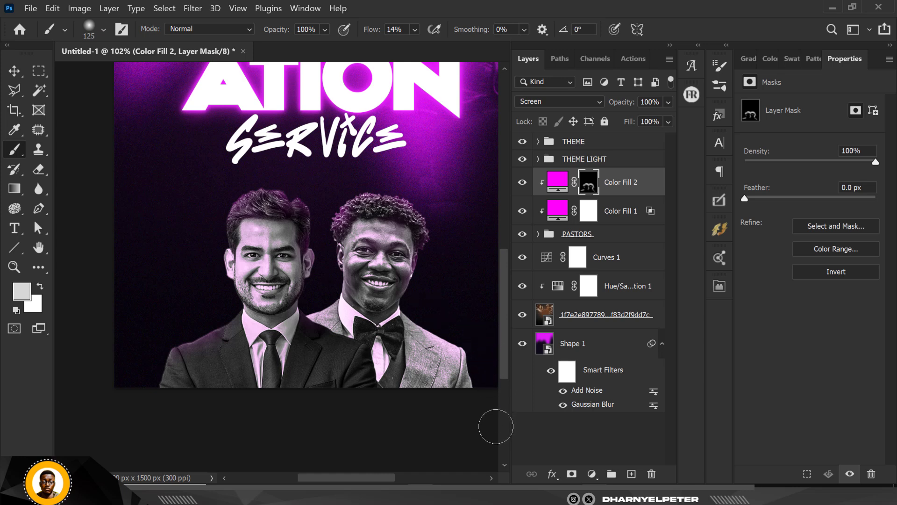
{"action": "scroll", "coordinate": [388, 252], "scroll_direction": "down", "scroll_amount": 2}
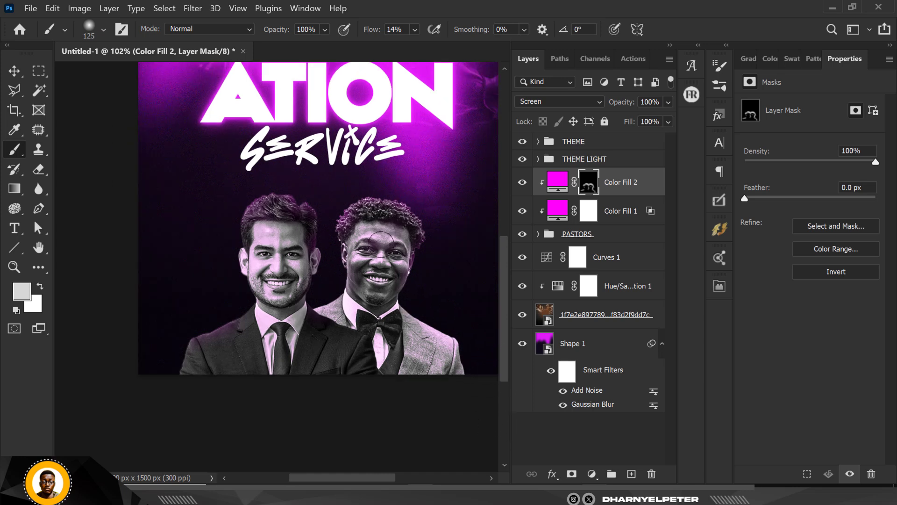
{"action": "scroll", "coordinate": [309, 283], "scroll_direction": "up", "scroll_amount": 3}
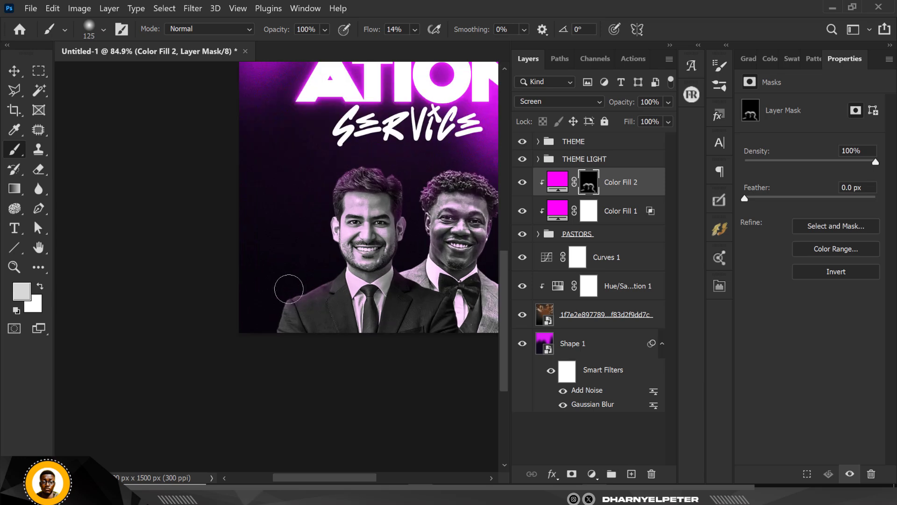
{"action": "scroll", "coordinate": [278, 353], "scroll_direction": "down", "scroll_amount": 4}
{"action": "scroll", "coordinate": [296, 254], "scroll_direction": "up", "scroll_amount": 2}
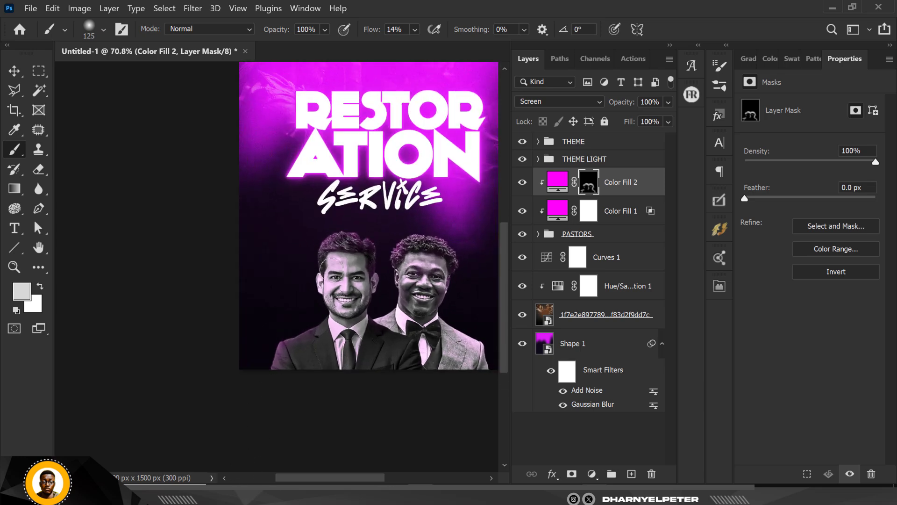
{"action": "scroll", "coordinate": [336, 278], "scroll_direction": "up", "scroll_amount": 2}
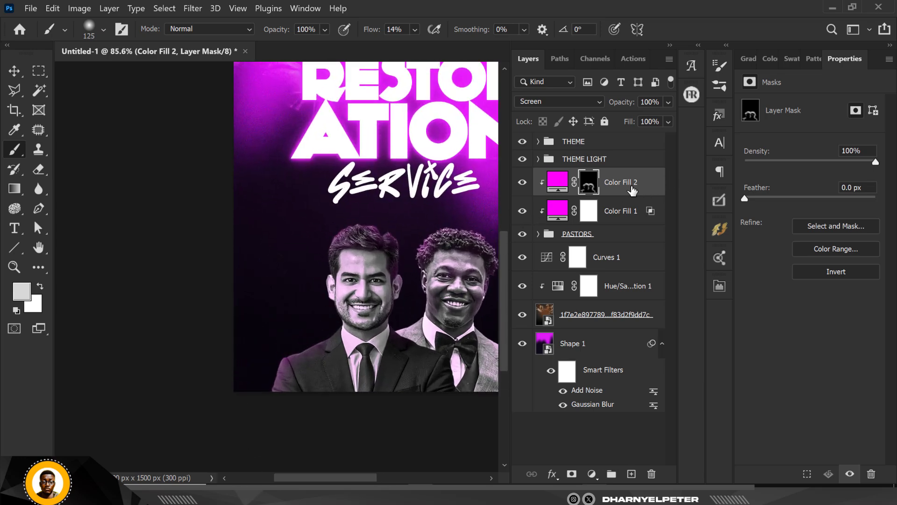
{"action": "scroll", "coordinate": [189, 302], "scroll_direction": "down", "scroll_amount": 3}
{"action": "scroll", "coordinate": [388, 257], "scroll_direction": "up", "scroll_amount": 4}
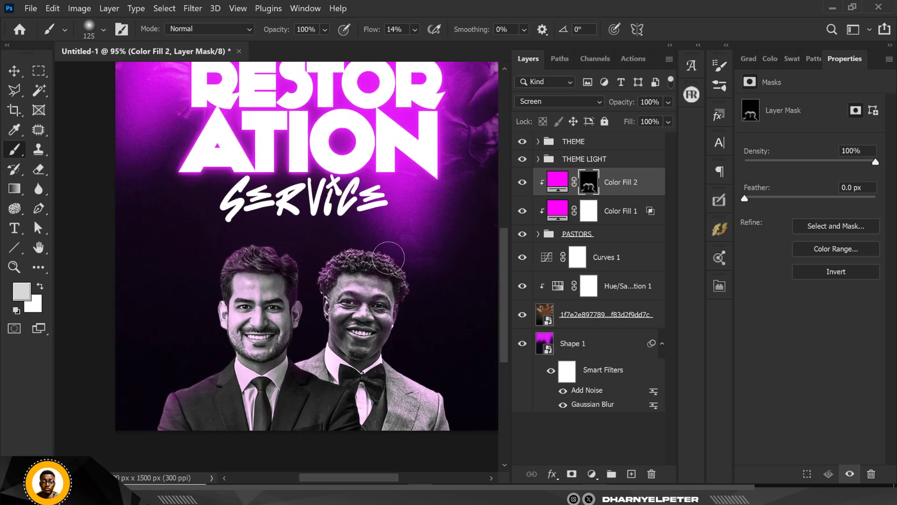
Split the second magenta fill's Underlying Layer Blend If shadow slider to 0 / 127 and change its blend mode to Linear Dodge (Add)
{"action": "right_click", "coordinate": [652, 187]}
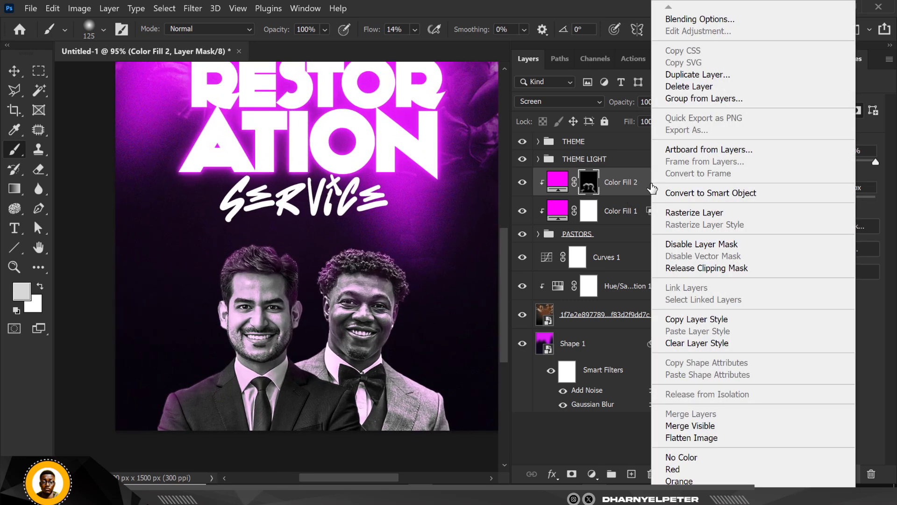
{"action": "left_click", "coordinate": [681, 19]}
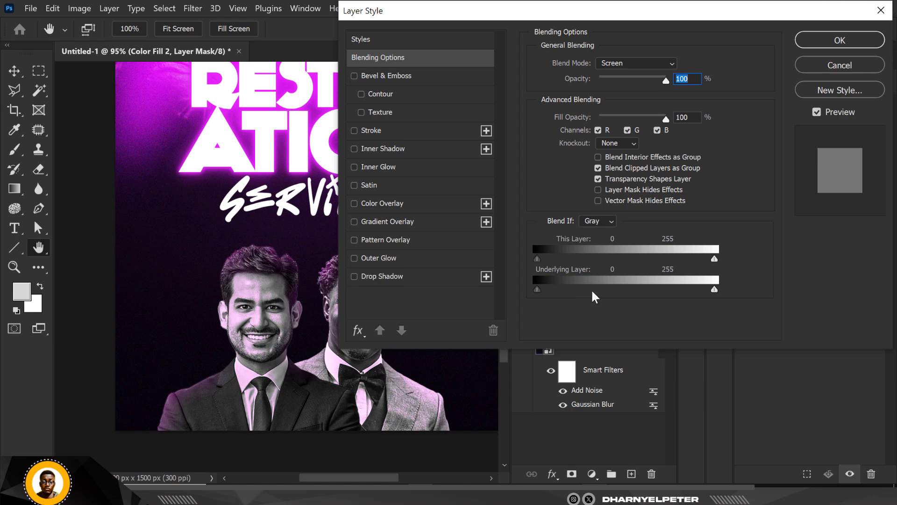
{"action": "left_click_drag", "start_coordinate": [591, 290], "coordinate": [518, 284]}
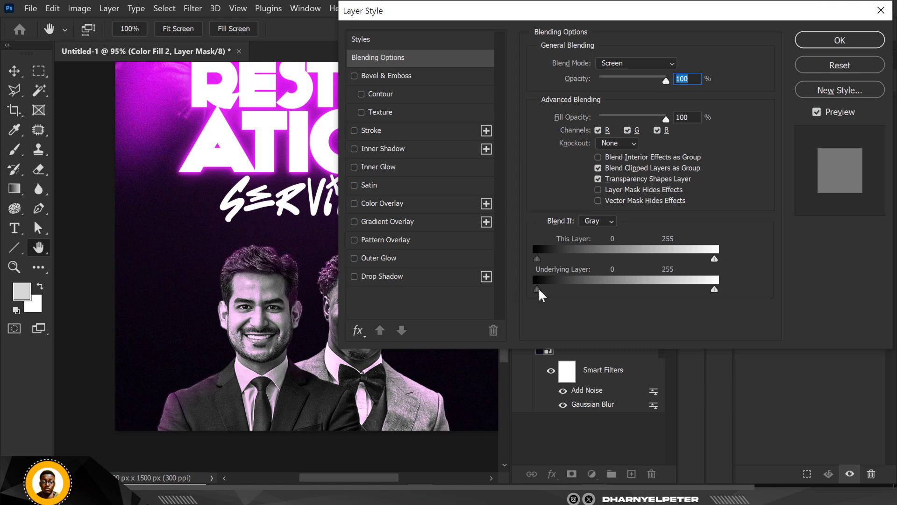
{"action": "left_click_drag", "start_coordinate": [540, 288], "coordinate": [612, 291]}
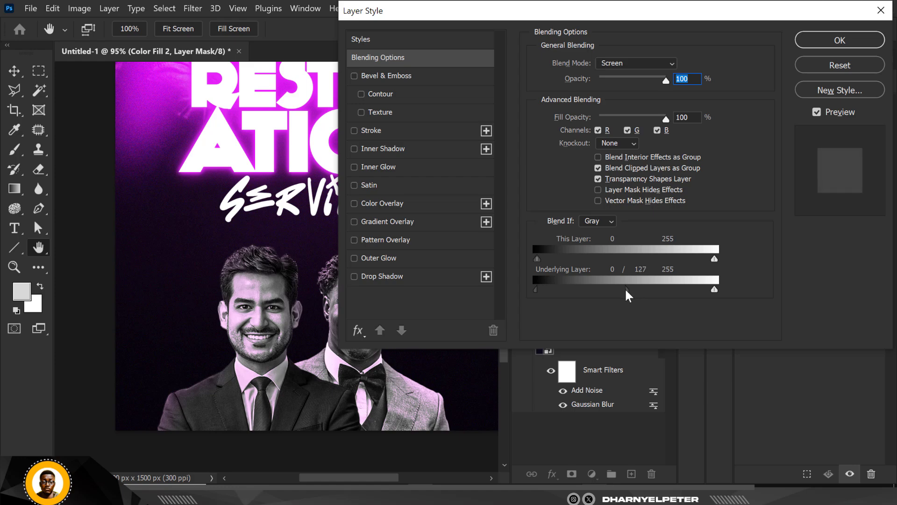
{"action": "left_click", "coordinate": [840, 40]}
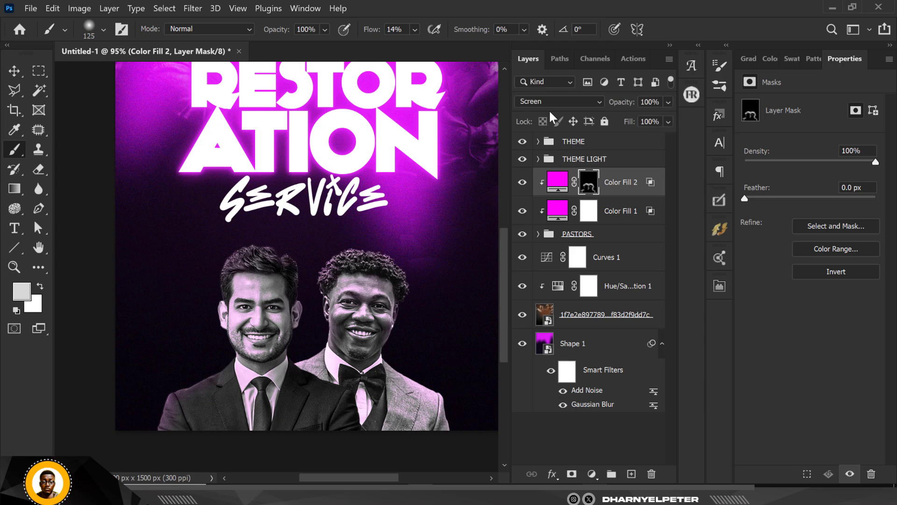
{"action": "left_click", "coordinate": [548, 103]}
{"action": "left_click", "coordinate": [570, 238]}
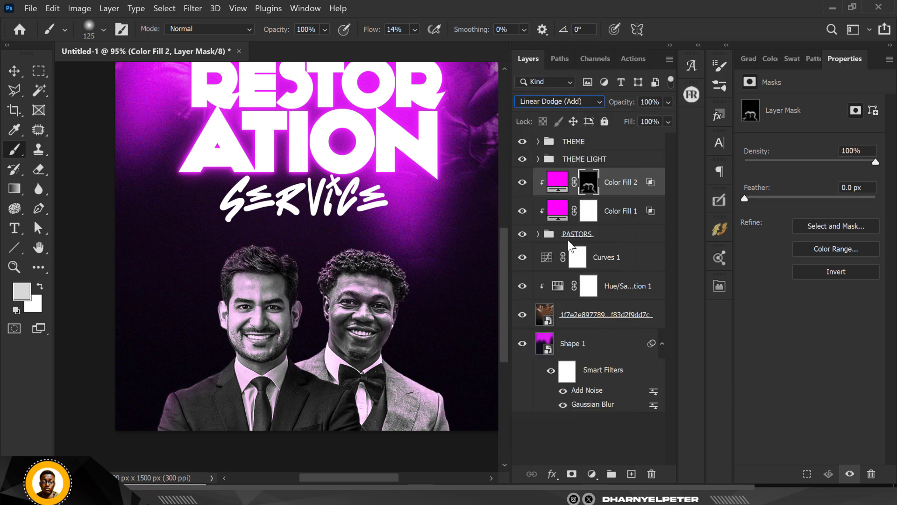
Compare the ministers with both clipped magenta fills hidden and shown
{"action": "left_click", "coordinate": [14, 71]}
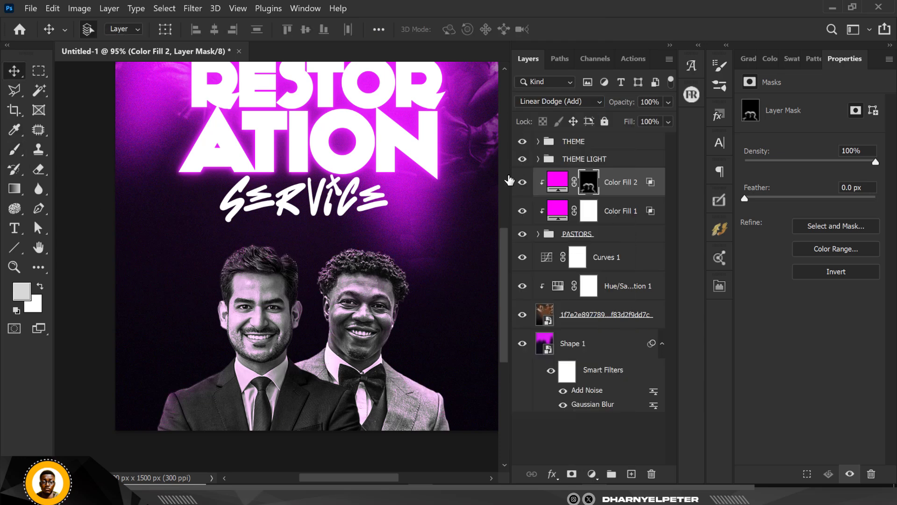
{"action": "left_click", "coordinate": [522, 183]}
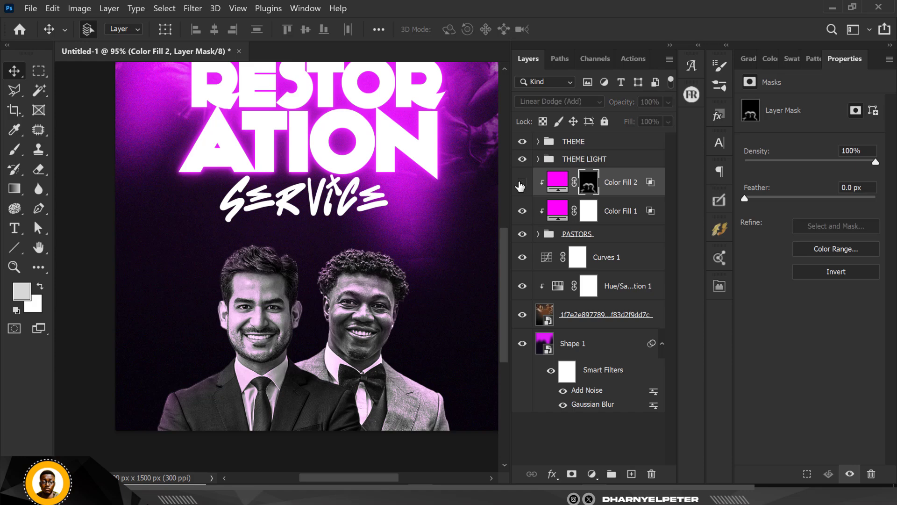
{"action": "left_click", "coordinate": [522, 212]}
{"action": "scroll", "coordinate": [394, 203], "scroll_direction": "down", "scroll_amount": 5}
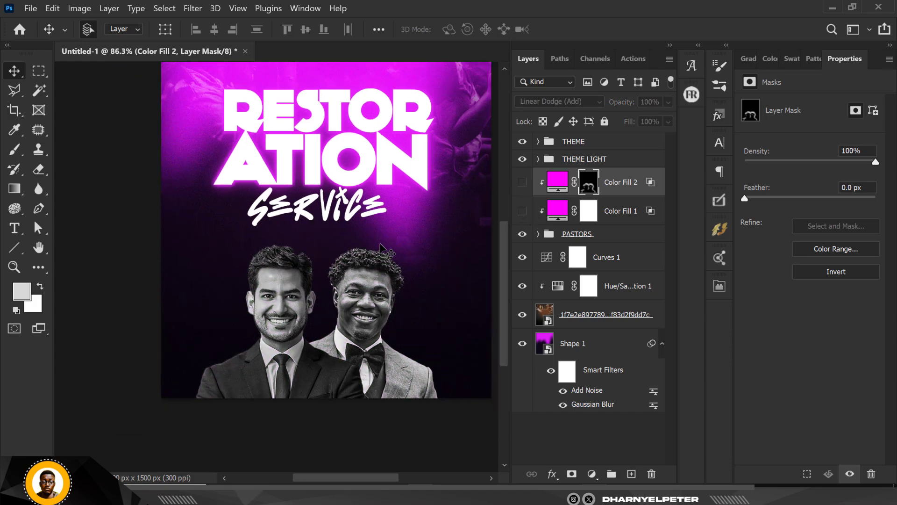
{"action": "scroll", "coordinate": [400, 204], "scroll_direction": "up", "scroll_amount": 2}
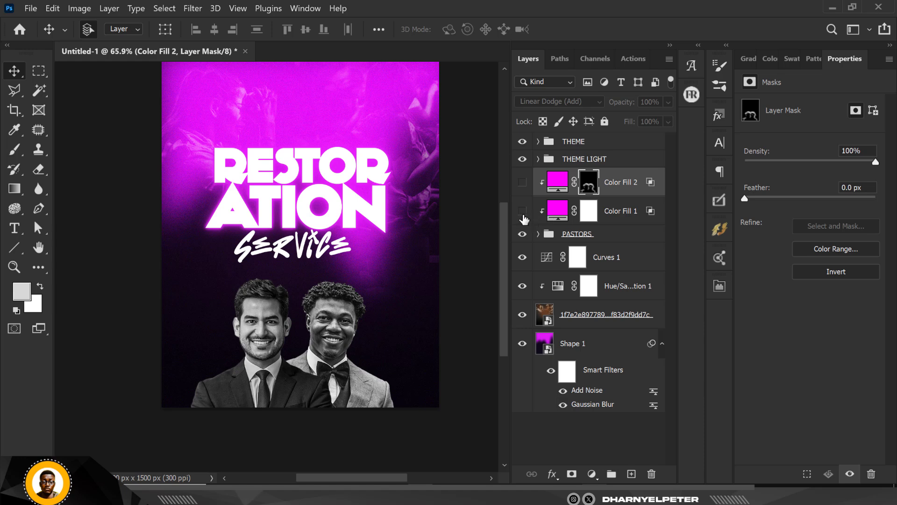
{"action": "left_click", "coordinate": [522, 182]}
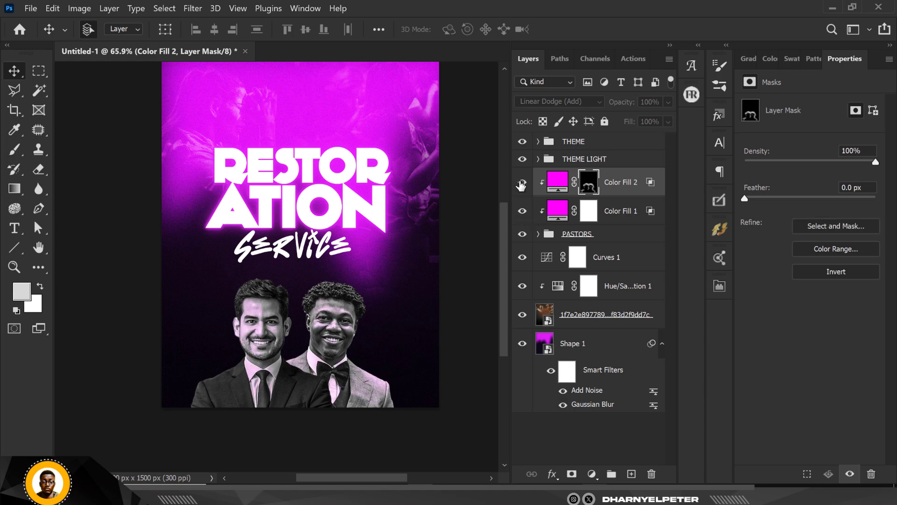
Select the PASTORS group beneath the two clipped magenta fills
{"action": "left_click", "coordinate": [466, 327]}
{"action": "scroll", "coordinate": [396, 342], "scroll_direction": "down", "scroll_amount": 2}
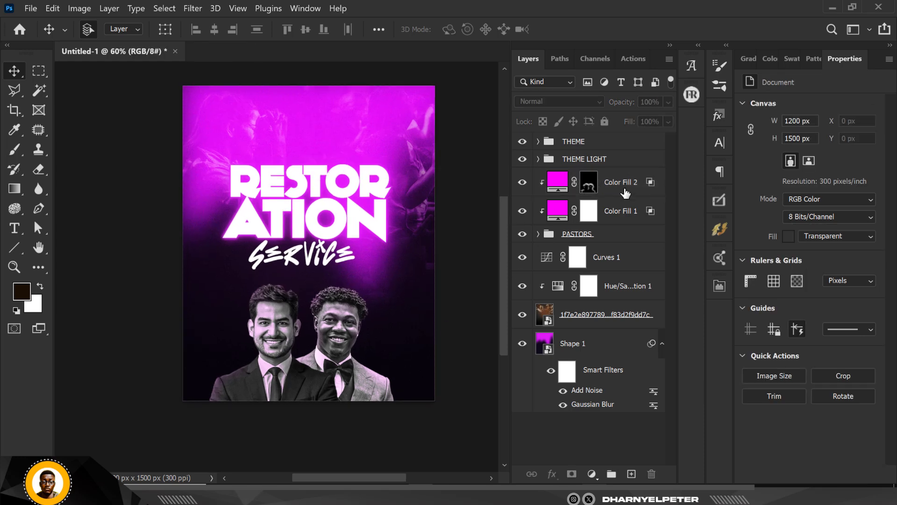
{"action": "left_click", "coordinate": [609, 236]}
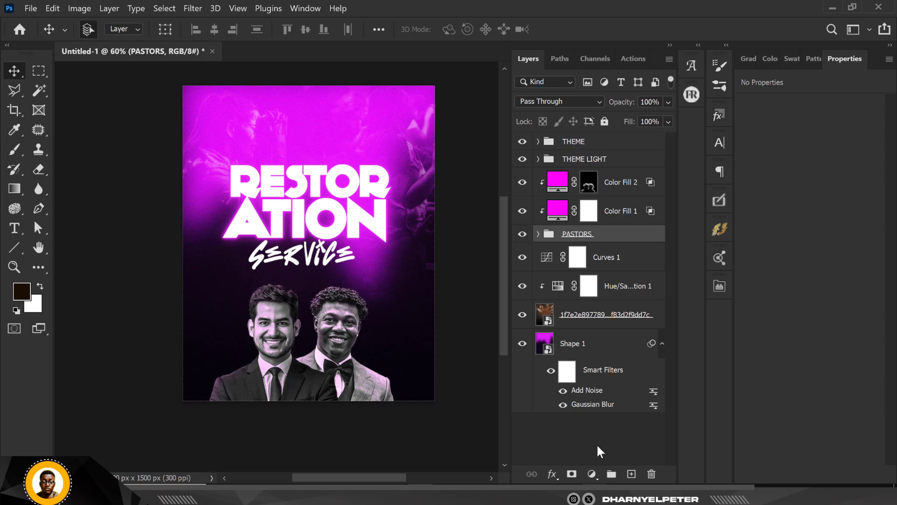
{"action": "left_click", "coordinate": [593, 474]}
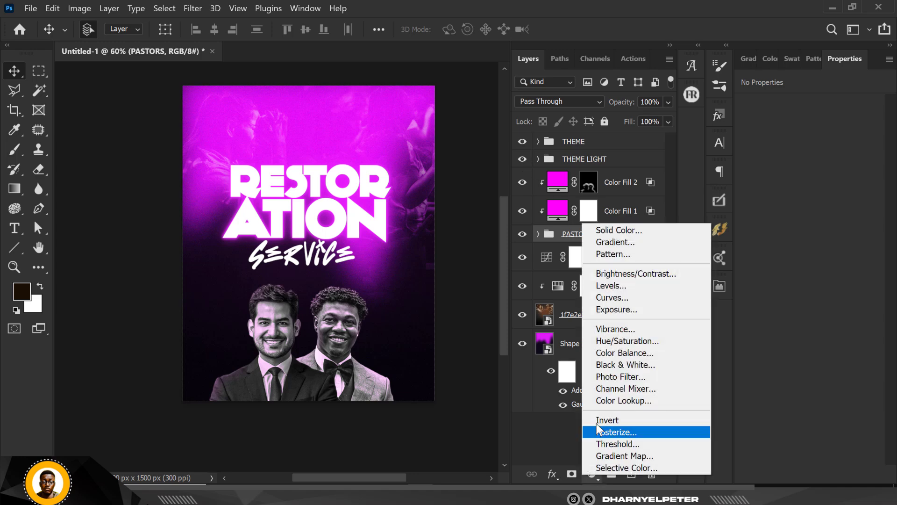
{"action": "left_click", "coordinate": [617, 336]}
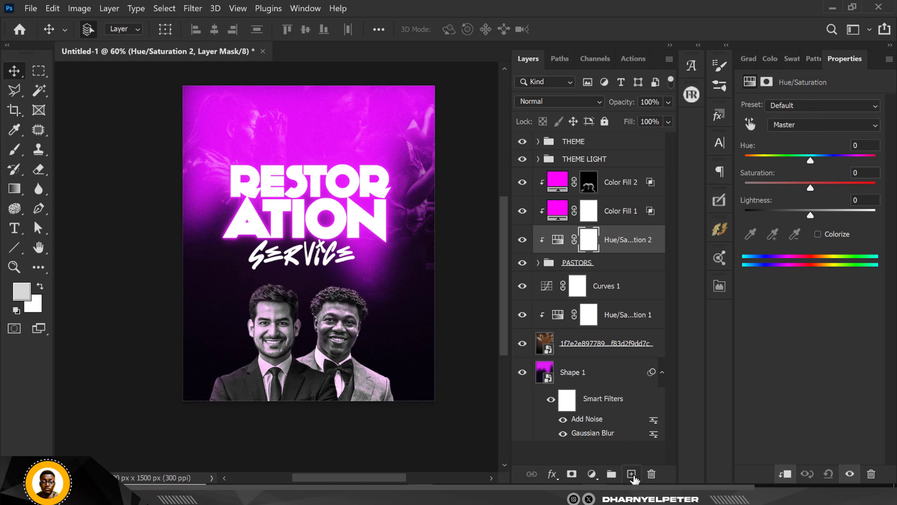
{"action": "left_click", "coordinate": [652, 474]}
{"action": "left_click", "coordinate": [652, 474]}
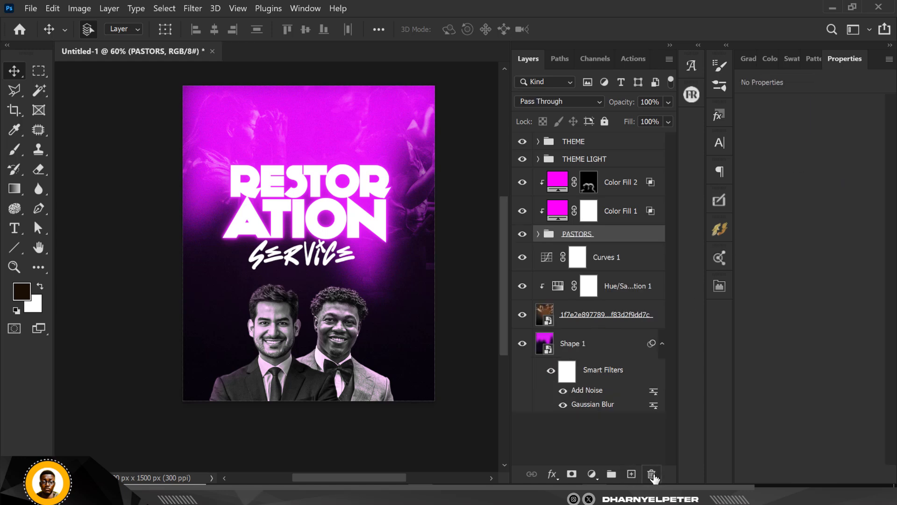
Add a clipped Color Balance adjustment above the PASTORS group with midtones Magenta–Green at -12 and shadows Yellow–Blue at +7
{"action": "left_click", "coordinate": [592, 474]}
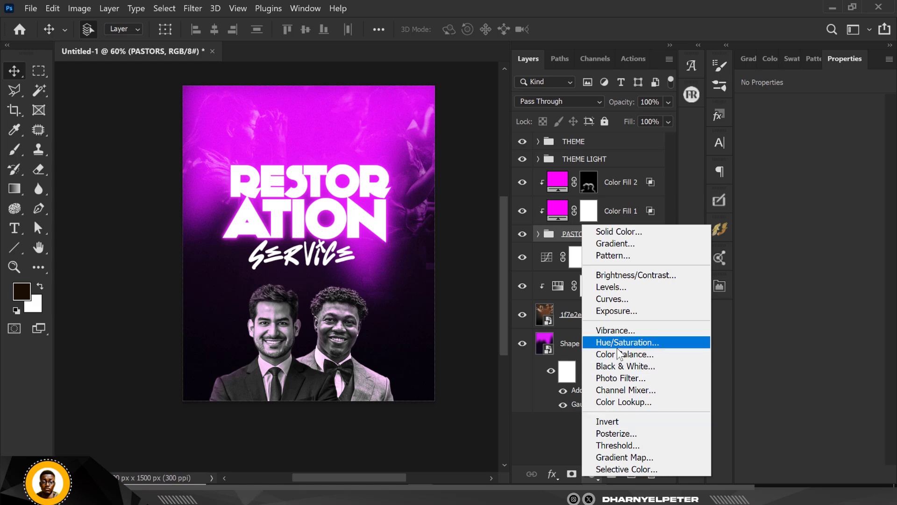
{"action": "left_click", "coordinate": [597, 351]}
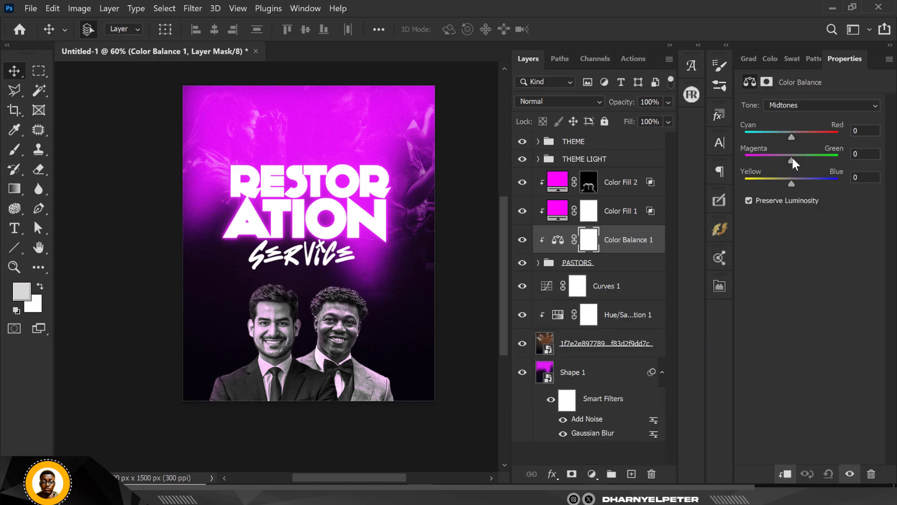
{"action": "left_click_drag", "start_coordinate": [792, 160], "coordinate": [786, 159]}
{"action": "left_click", "coordinate": [829, 103]}
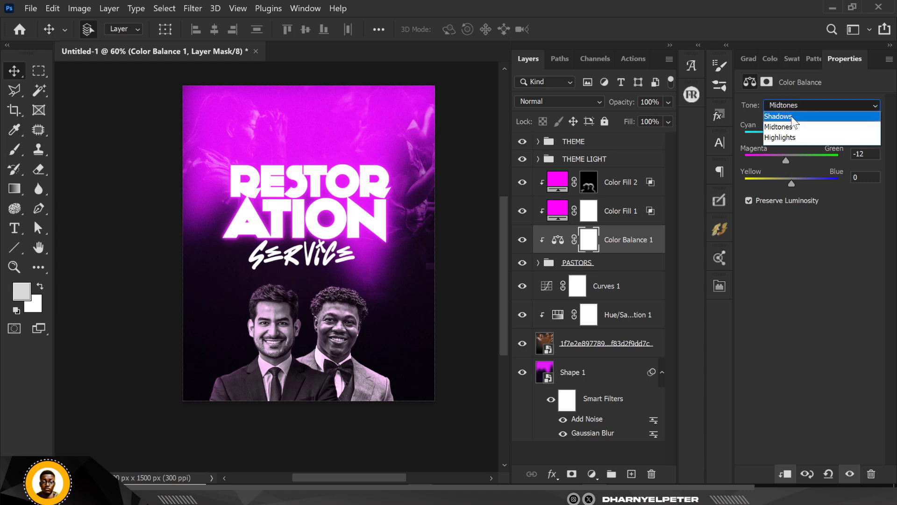
{"action": "left_click", "coordinate": [790, 113]}
{"action": "left_click_drag", "start_coordinate": [794, 182], "coordinate": [795, 183]}
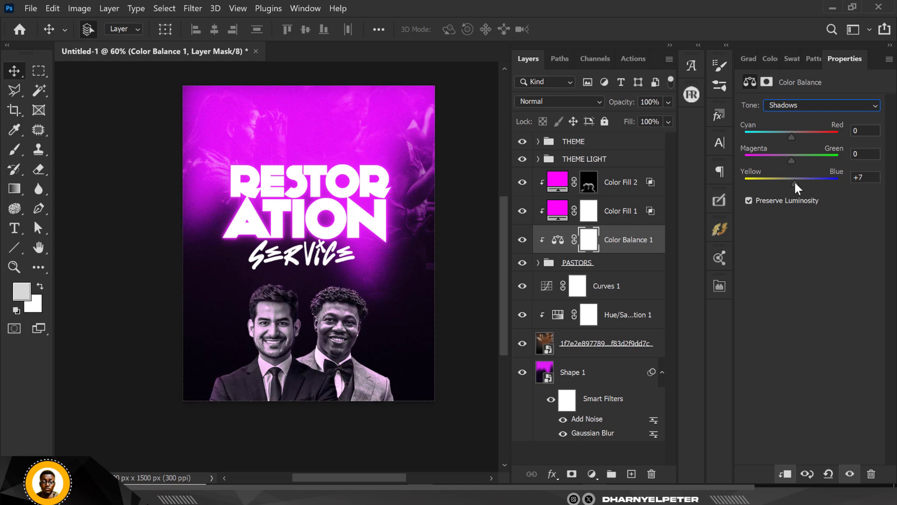
Shift the Color Balance highlights slightly toward magenta and red, and check the adjustment's effect on the ministers
{"action": "left_click", "coordinate": [818, 104]}
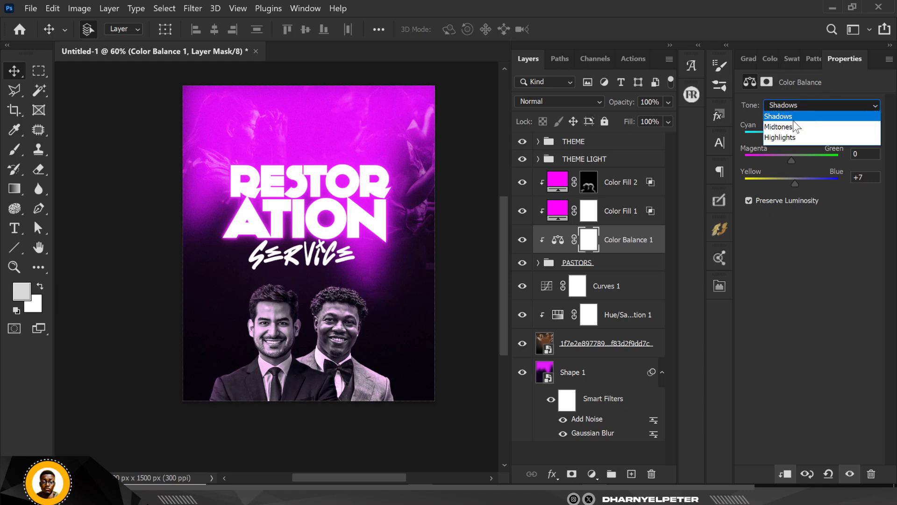
{"action": "left_click", "coordinate": [784, 141]}
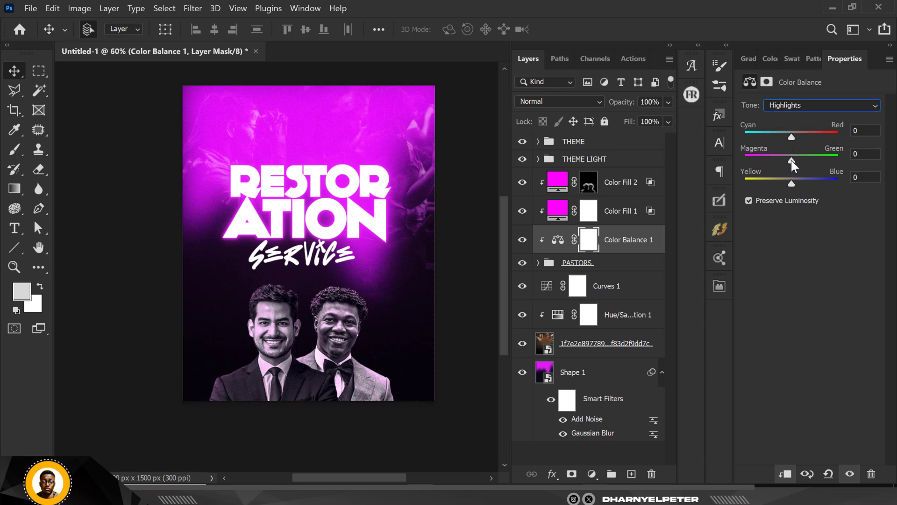
{"action": "left_click_drag", "start_coordinate": [792, 160], "coordinate": [788, 158]}
{"action": "left_click_drag", "start_coordinate": [791, 136], "coordinate": [796, 134]}
{"action": "left_click", "coordinate": [522, 241]}
{"action": "left_click", "coordinate": [455, 230]}
{"action": "scroll", "coordinate": [456, 229], "scroll_direction": "up", "scroll_amount": 2}
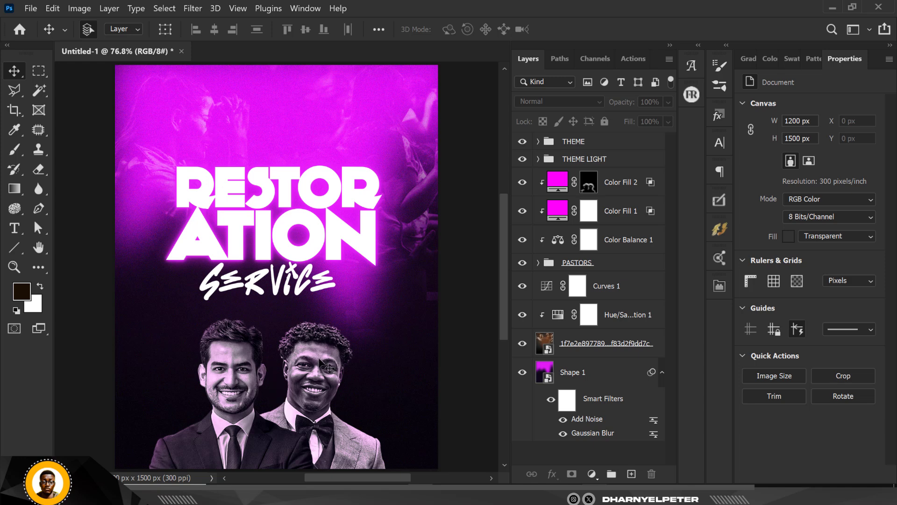
Move the PASTORS group and its three clipped layers slightly down on the poster
{"action": "left_click", "coordinate": [644, 184]}
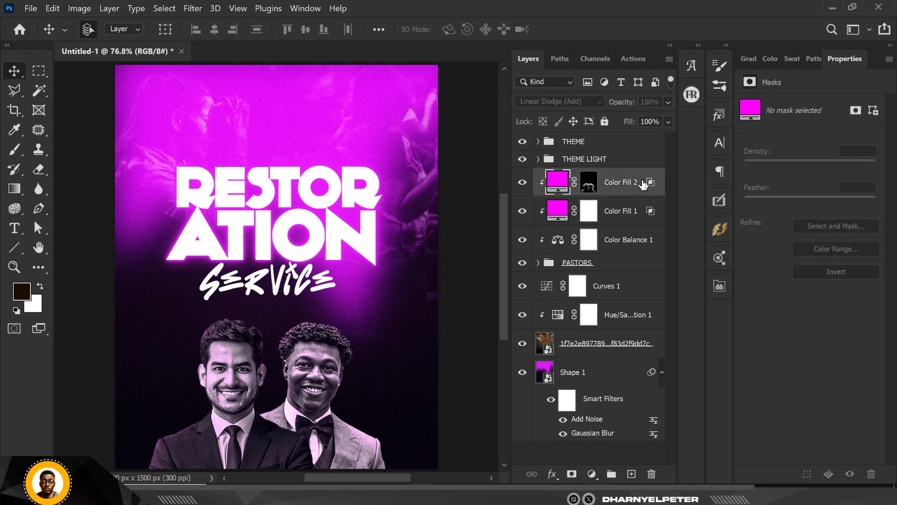
{"action": "left_click", "coordinate": [606, 269], "text": "shift"}
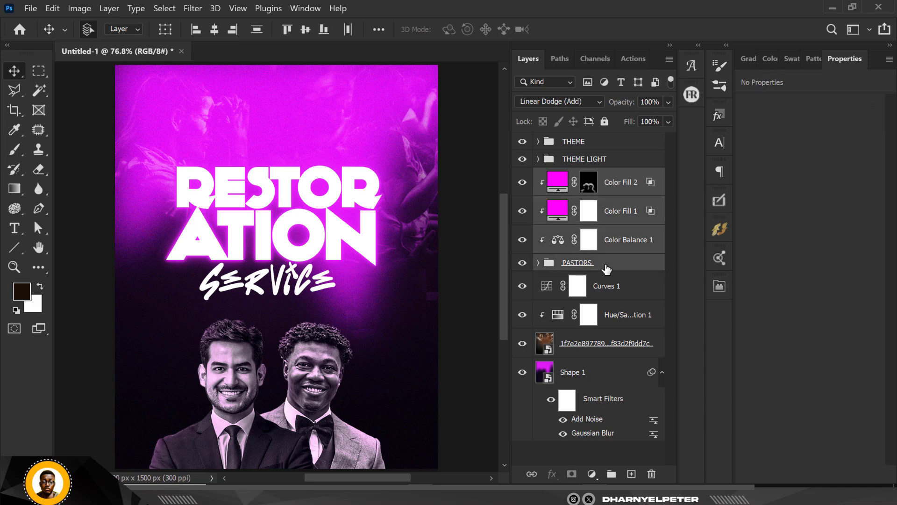
{"action": "key", "text": "Down"}
{"action": "key", "text": "Down"}
{"action": "key", "text": "Down"}
{"action": "key", "text": "Down"}
{"action": "key", "text": "Down"}
{"action": "key", "text": "Down"}
{"action": "key", "text": "Down"}
{"action": "key", "text": "Down"}
{"action": "key", "text": "Down"}
{"action": "key", "text": "Down"}
{"action": "key", "text": "Down"}
{"action": "key", "text": "Down"}
{"action": "key", "text": "Down"}
{"action": "key", "text": "Down"}
{"action": "key", "text": "Down"}
{"action": "key", "text": "Down"}
{"action": "key", "text": "Down"}
{"action": "key", "text": "Down"}
{"action": "key", "text": "Down"}
{"action": "key", "text": "Down"}
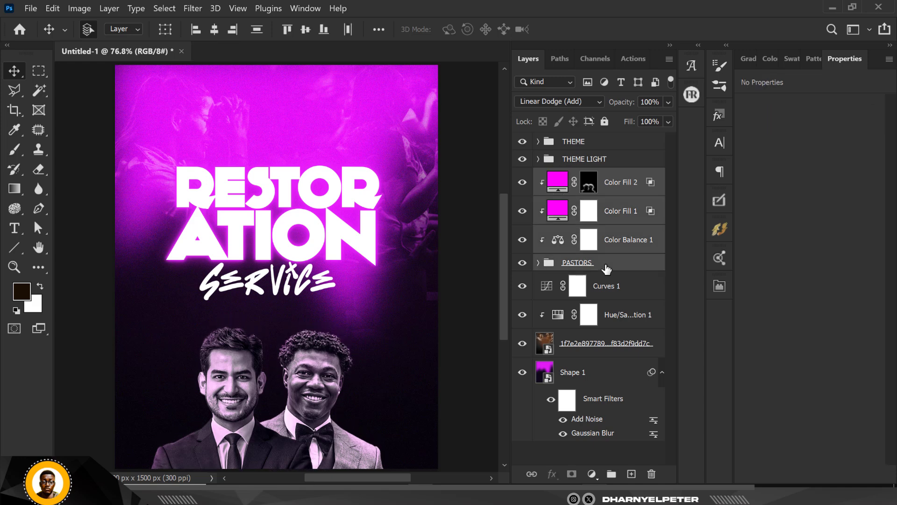
{"action": "scroll", "coordinate": [364, 213], "scroll_direction": "down", "scroll_amount": 2}
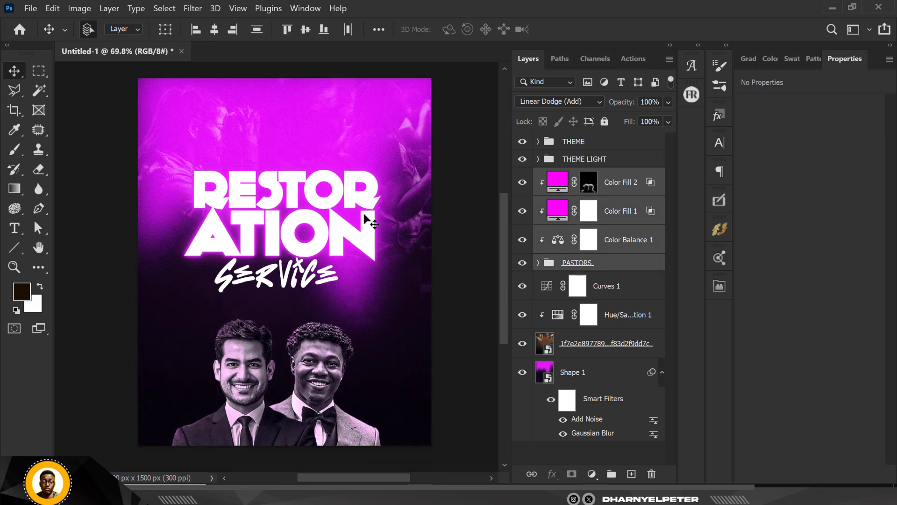
{"action": "key", "text": "ctrl+0"}
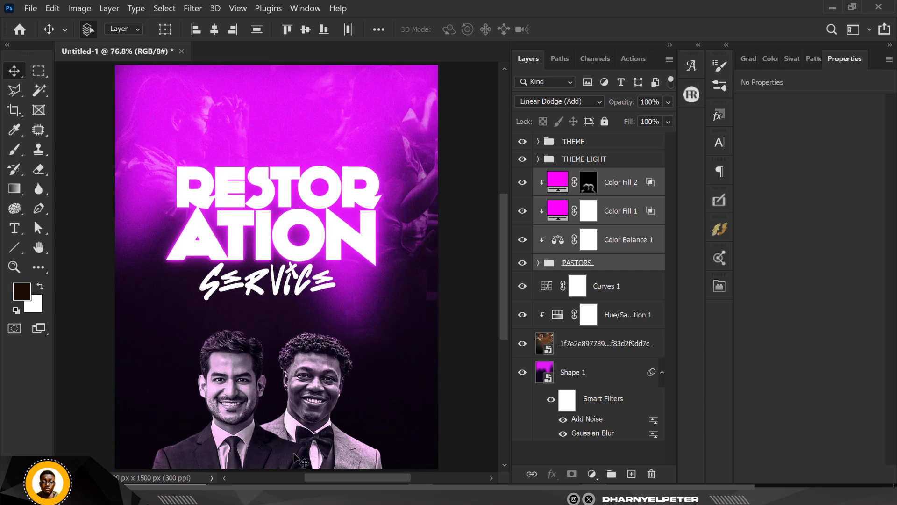
Place the DETAILS 1 image from File Explorer's RESTORATION CHURCH FLYER folder into the Photoshop poster
{"action": "key", "text": "alt+Tab"}
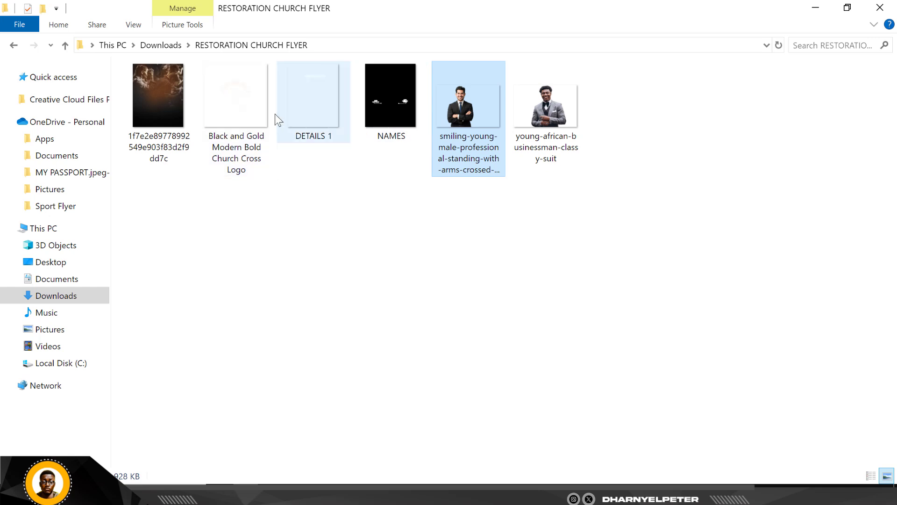
{"action": "left_click", "coordinate": [301, 116]}
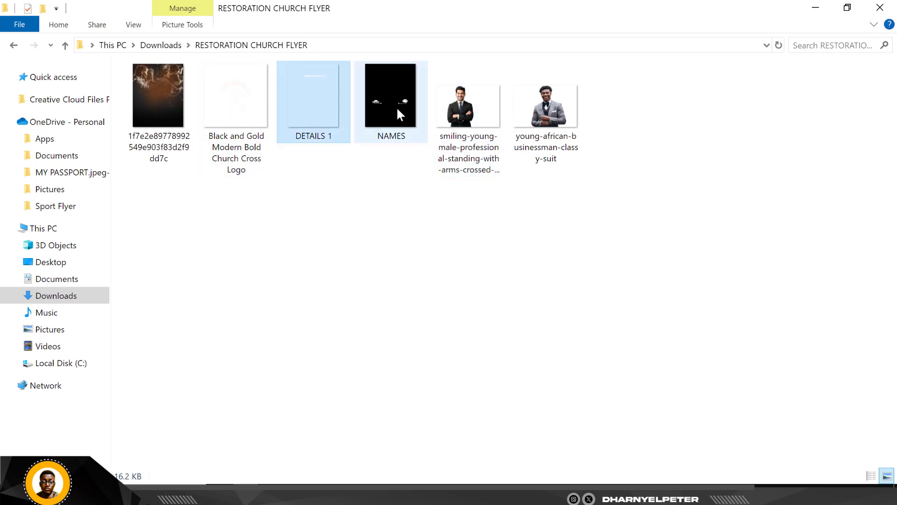
{"action": "left_click", "coordinate": [397, 114]}
{"action": "left_click", "coordinate": [321, 105]}
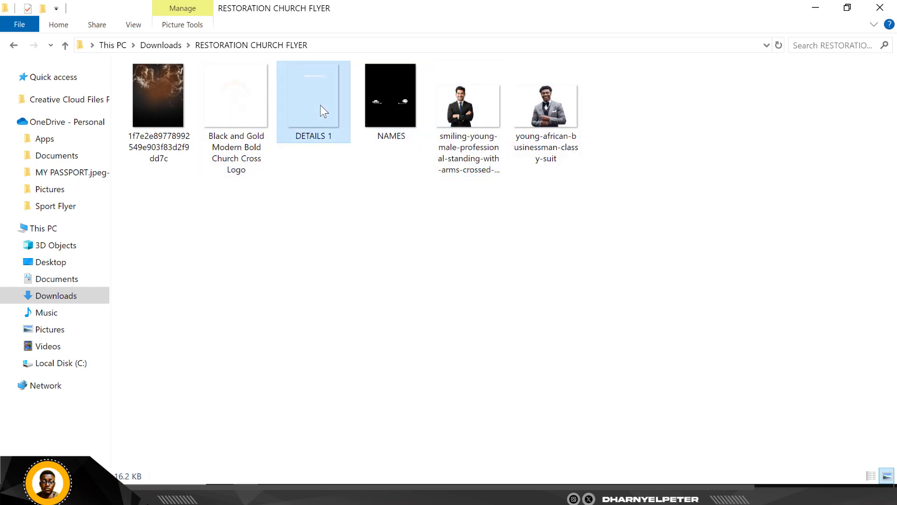
{"action": "left_click_drag", "start_coordinate": [316, 109], "coordinate": [325, 191]}
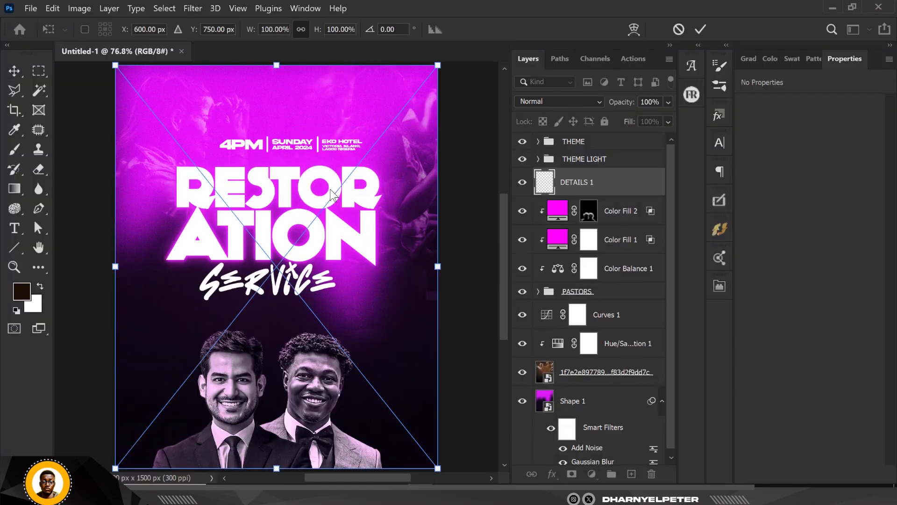
Position the event details just above the RESTORATION title, with the placed image's centre at X 629 px, Y 769 px
{"action": "left_click_drag", "start_coordinate": [316, 152], "coordinate": [326, 158]}
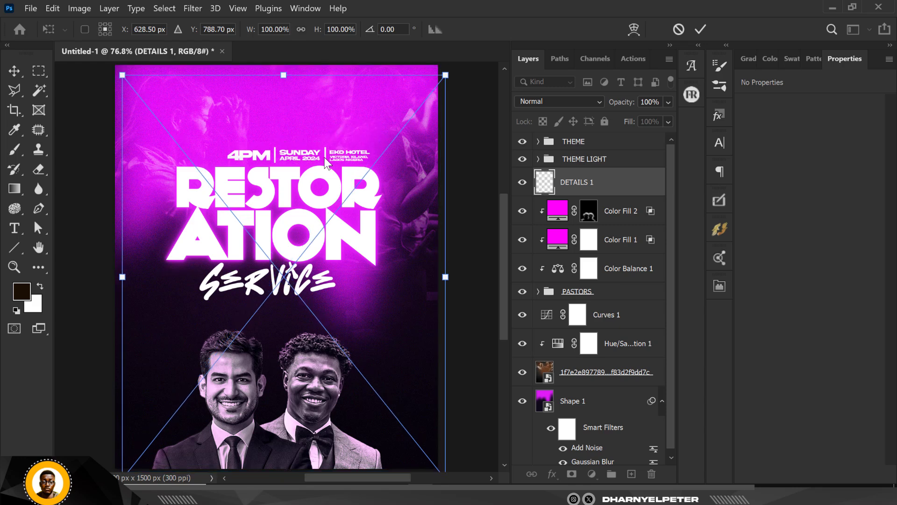
{"action": "key", "text": "shift+Up"}
{"action": "key", "text": "shift+Up"}
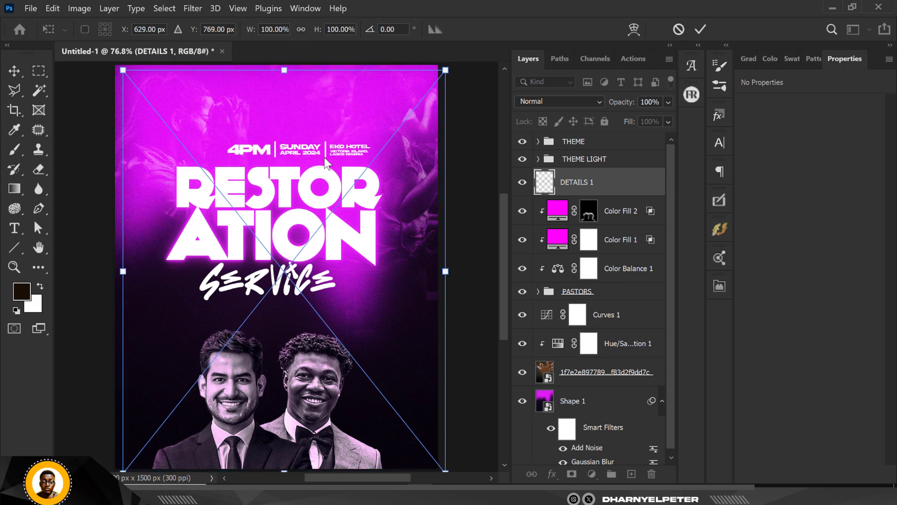
{"action": "key", "text": "Return"}
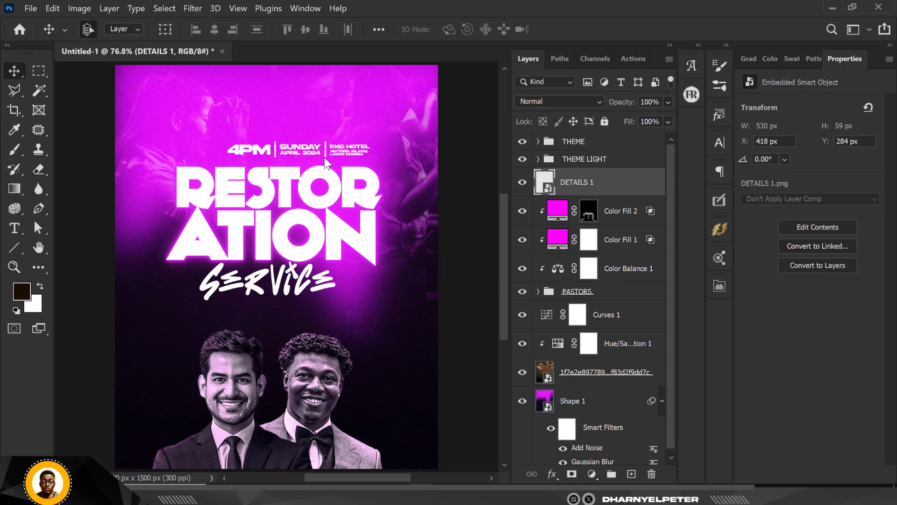
{"action": "scroll", "coordinate": [317, 195], "scroll_direction": "down", "scroll_amount": 3}
{"action": "scroll", "coordinate": [317, 195], "scroll_direction": "up", "scroll_amount": 1}
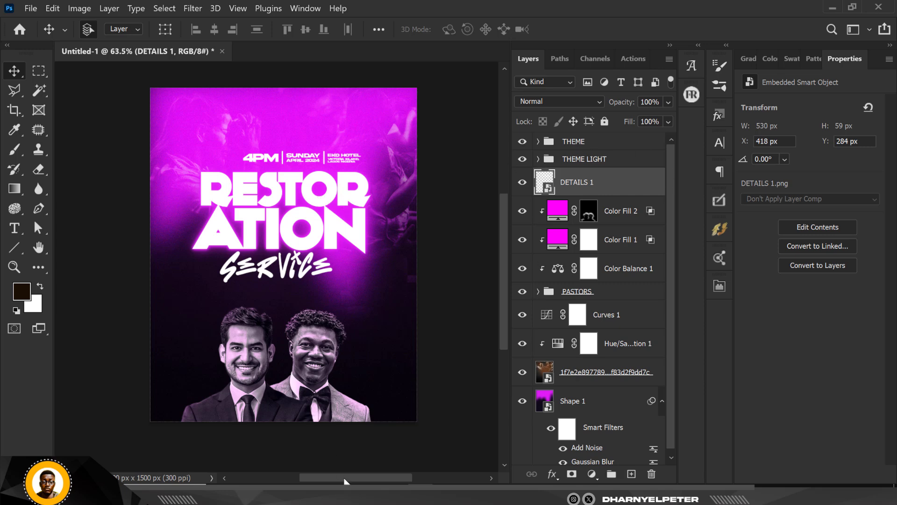
Place the NAMES image from File Explorer's RESTORATION CHURCH FLYER folder into the Photoshop poster
{"action": "key", "text": "alt+Tab"}
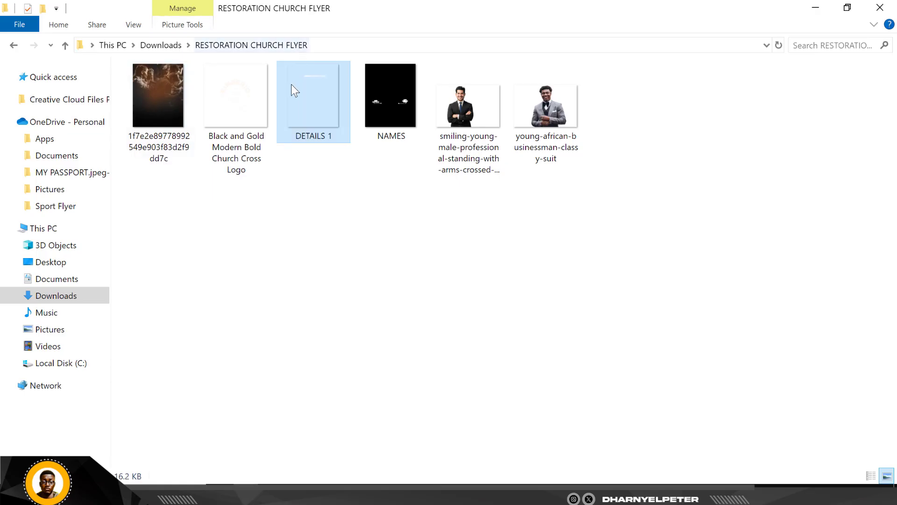
{"action": "left_click", "coordinate": [242, 113]}
{"action": "left_click", "coordinate": [384, 127]}
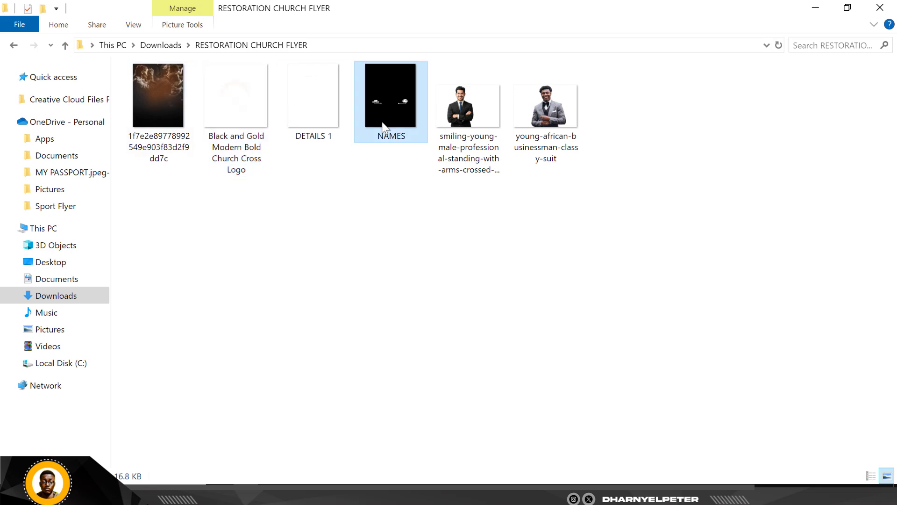
{"action": "left_click_drag", "start_coordinate": [388, 112], "coordinate": [325, 292]}
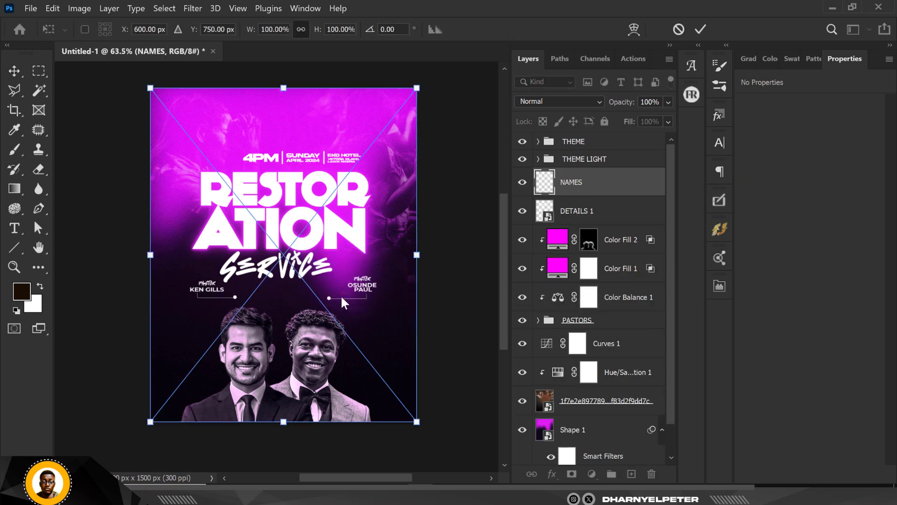
Position the pastors' name labels between the title and the ministers' heads, at X 171 px, Y 863 px
{"action": "mouse_move", "coordinate": [350, 300]}
{"action": "left_mouse_down"}
{"action": "mouse_move", "coordinate": [348, 307]}
{"action": "mouse_move", "coordinate": [346, 297]}
{"action": "left_mouse_up"}
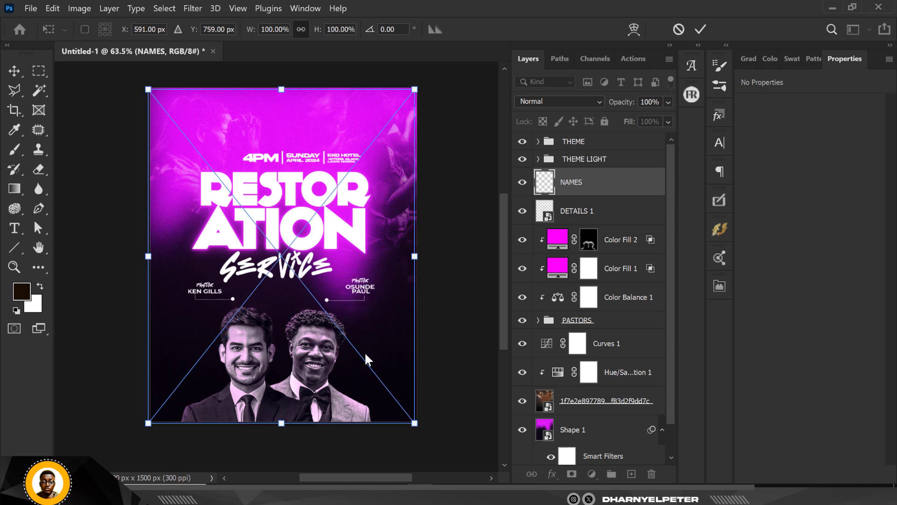
{"action": "key", "text": "Return"}
{"action": "scroll", "coordinate": [347, 260], "scroll_direction": "down", "scroll_amount": 2}
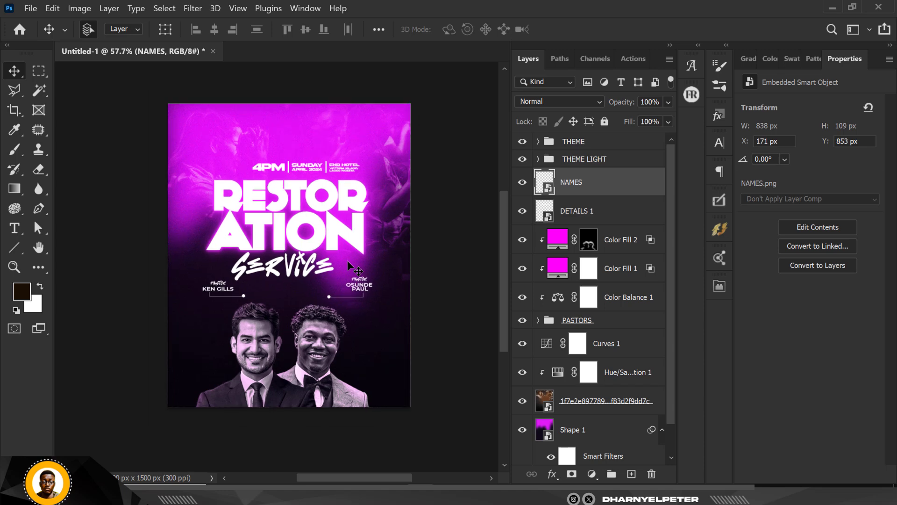
{"action": "scroll", "coordinate": [303, 242], "scroll_direction": "up", "scroll_amount": 2}
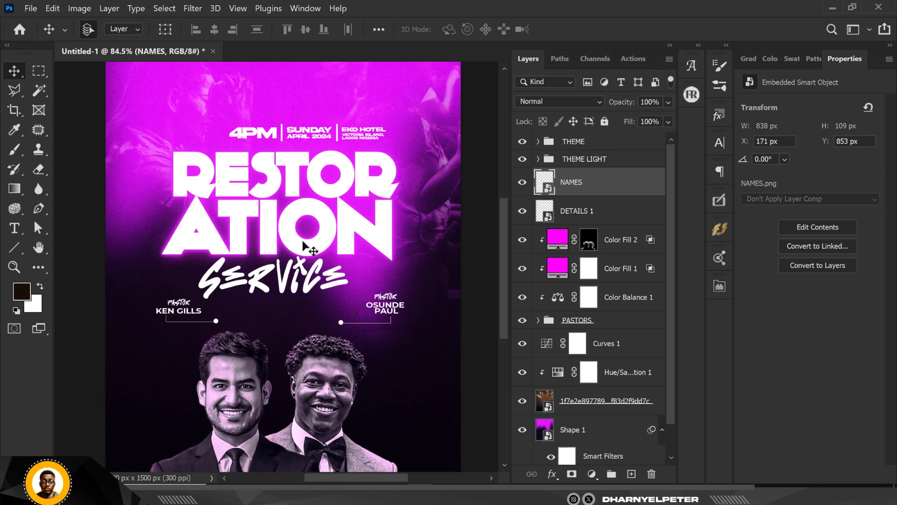
{"action": "key", "text": "shift+Down"}
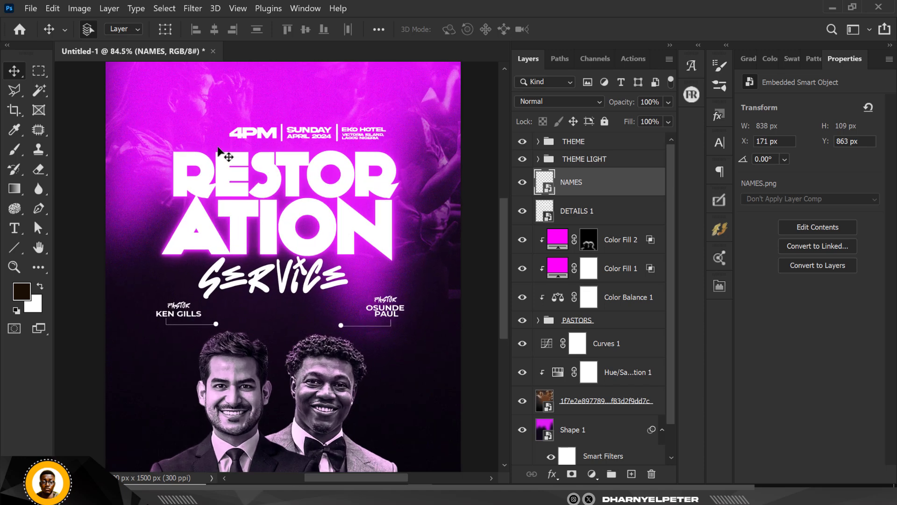
{"action": "scroll", "coordinate": [224, 154], "scroll_direction": "down", "scroll_amount": 2}
{"action": "scroll", "coordinate": [230, 122], "scroll_direction": "up", "scroll_amount": 1}
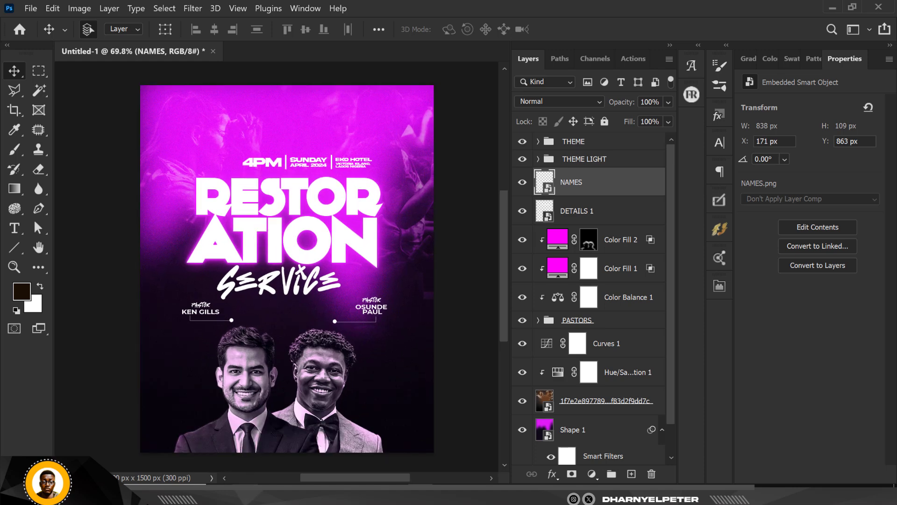
Place the Black and Gold Modern Bold Church Cross Logo from File Explorer, scaled to 17.78% and centred above the event details in the Photoshop poster
{"action": "key", "text": "alt+Tab"}
{"action": "left_click_drag", "start_coordinate": [238, 111], "coordinate": [288, 154]}
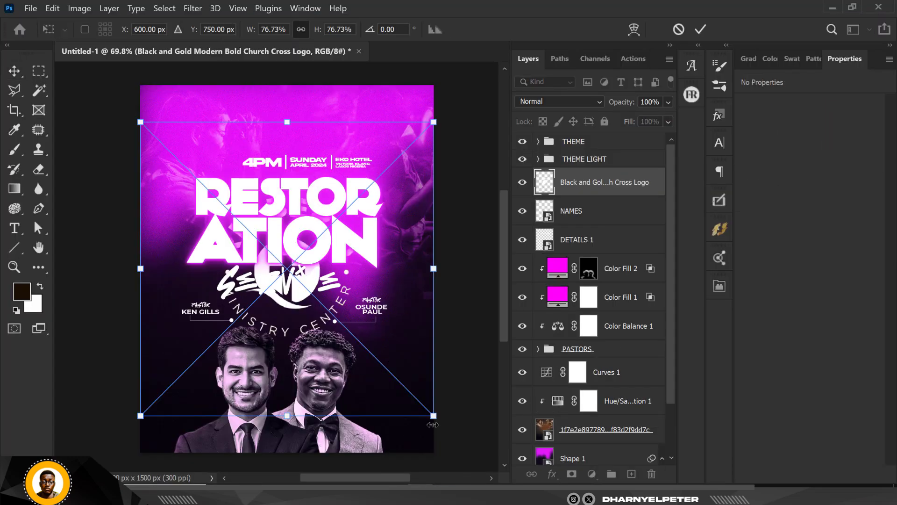
{"action": "left_click_drag", "start_coordinate": [431, 421], "coordinate": [355, 344]}
{"action": "left_click_drag", "start_coordinate": [346, 309], "coordinate": [348, 144]}
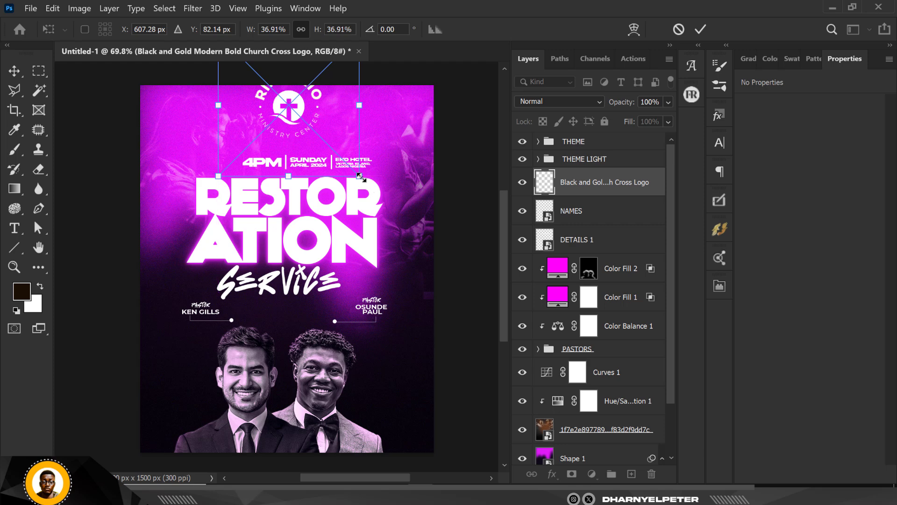
{"action": "left_click_drag", "start_coordinate": [359, 176], "coordinate": [325, 141]}
{"action": "left_click_drag", "start_coordinate": [302, 114], "coordinate": [304, 136]}
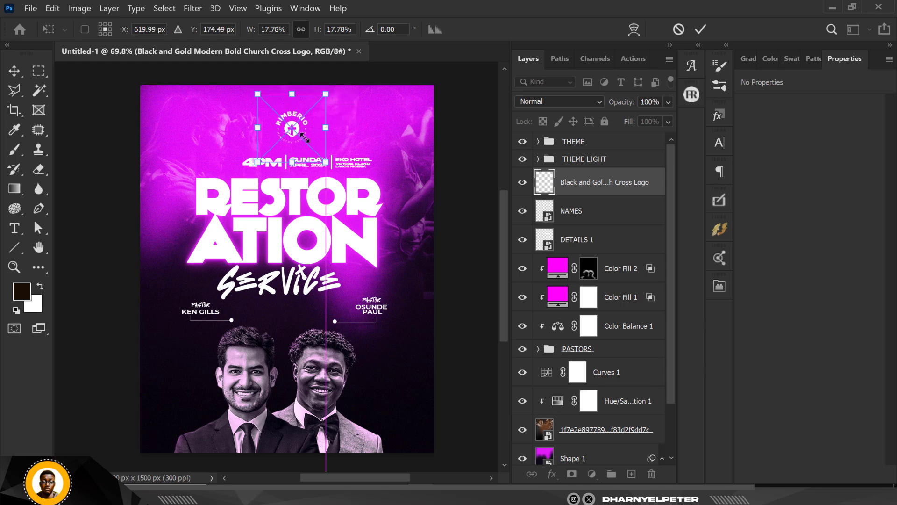
{"action": "key", "text": "Return"}
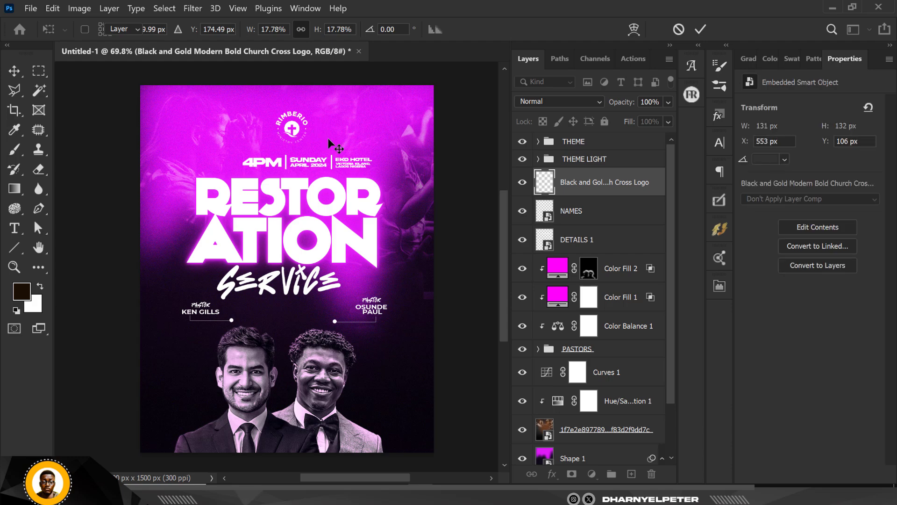
{"action": "scroll", "coordinate": [327, 138], "scroll_direction": "down", "scroll_amount": 2}
{"action": "scroll", "coordinate": [317, 162], "scroll_direction": "up", "scroll_amount": 2}
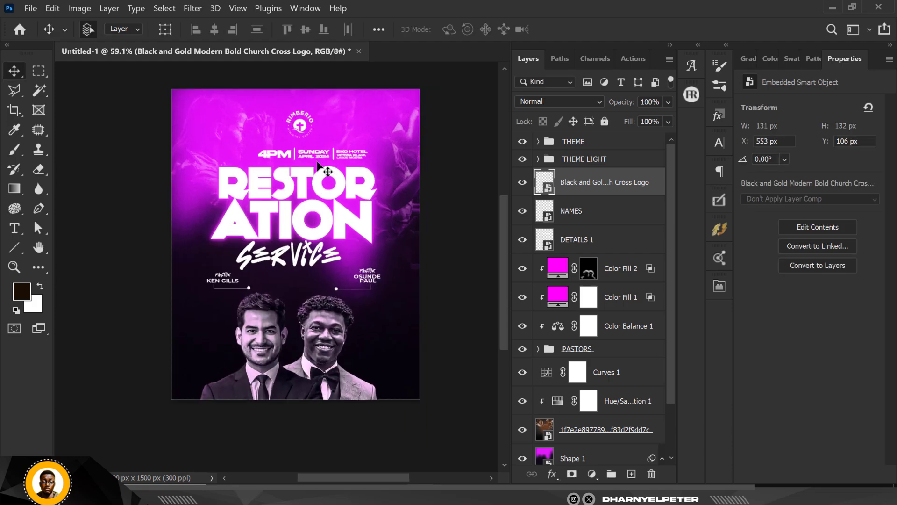
{"action": "scroll", "coordinate": [317, 163], "scroll_direction": "down", "scroll_amount": 2}
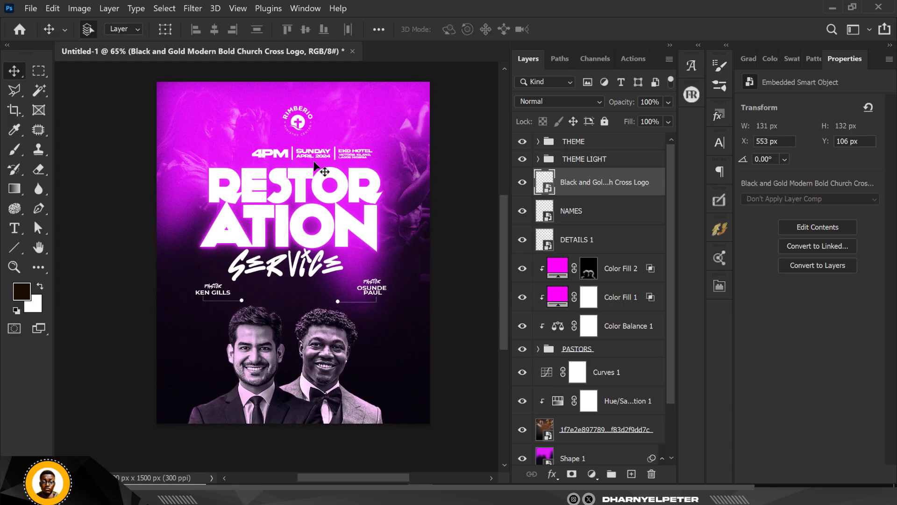
{"action": "scroll", "coordinate": [314, 163], "scroll_direction": "up", "scroll_amount": 2}
{"action": "scroll", "coordinate": [314, 162], "scroll_direction": "up", "scroll_amount": 1}
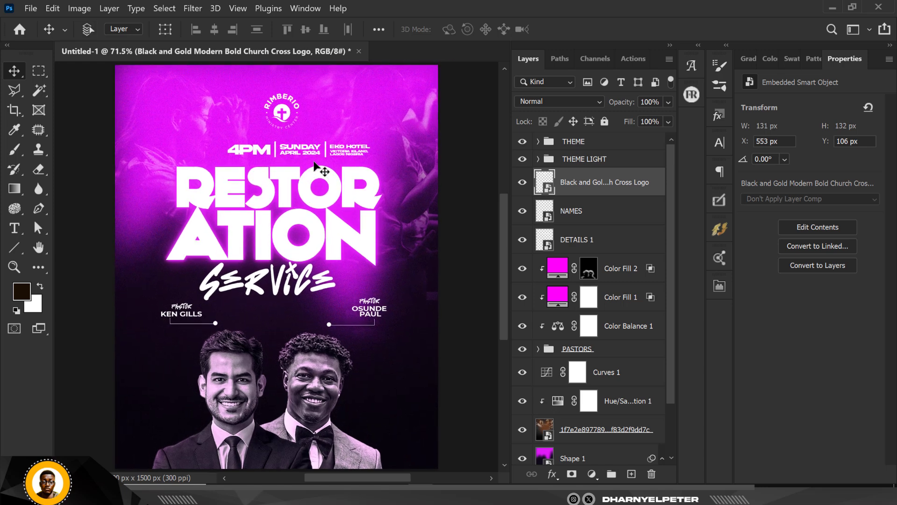